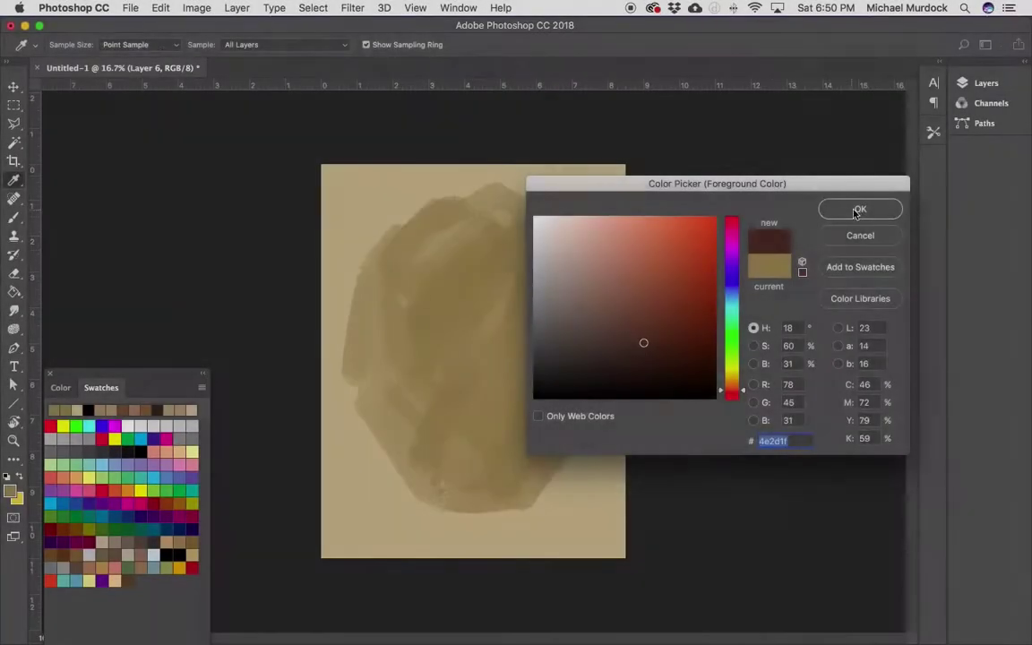
# Sketch the neck, shoulders and both sides of the bob hair in dark brown
pyautogui.hotkey('ctrl', '+')
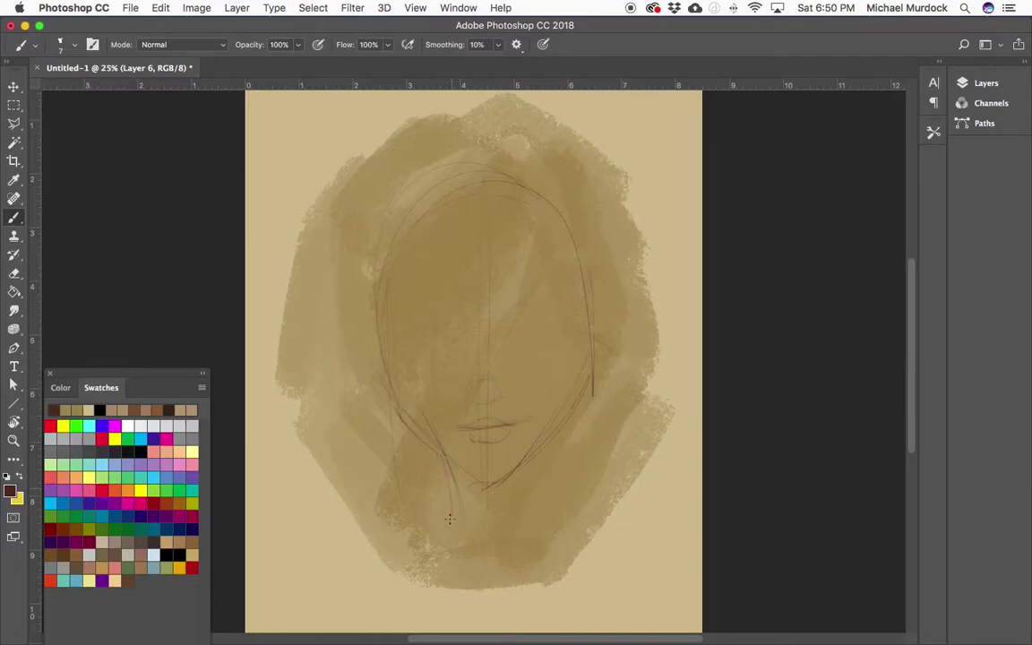
pyautogui.moveTo(450, 519); pyautogui.dragTo(428, 560)
pyautogui.moveTo(542, 430)
pyautogui.mouseDown()
pyautogui.moveTo(636, 553)
pyautogui.moveTo(431, 588)
pyautogui.mouseUp()
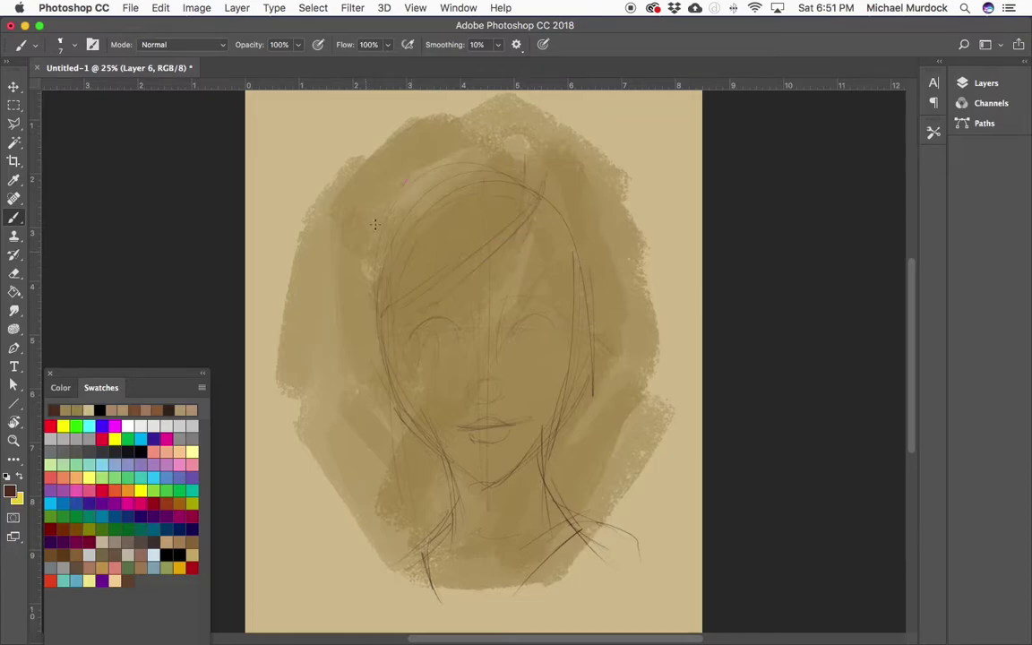
pyautogui.moveTo(375, 224); pyautogui.dragTo(339, 483)
pyautogui.moveTo(547, 162); pyautogui.dragTo(617, 452)
pyautogui.moveTo(596, 237); pyautogui.dragTo(605, 462)
pyautogui.moveTo(627, 494); pyautogui.dragTo(543, 494)
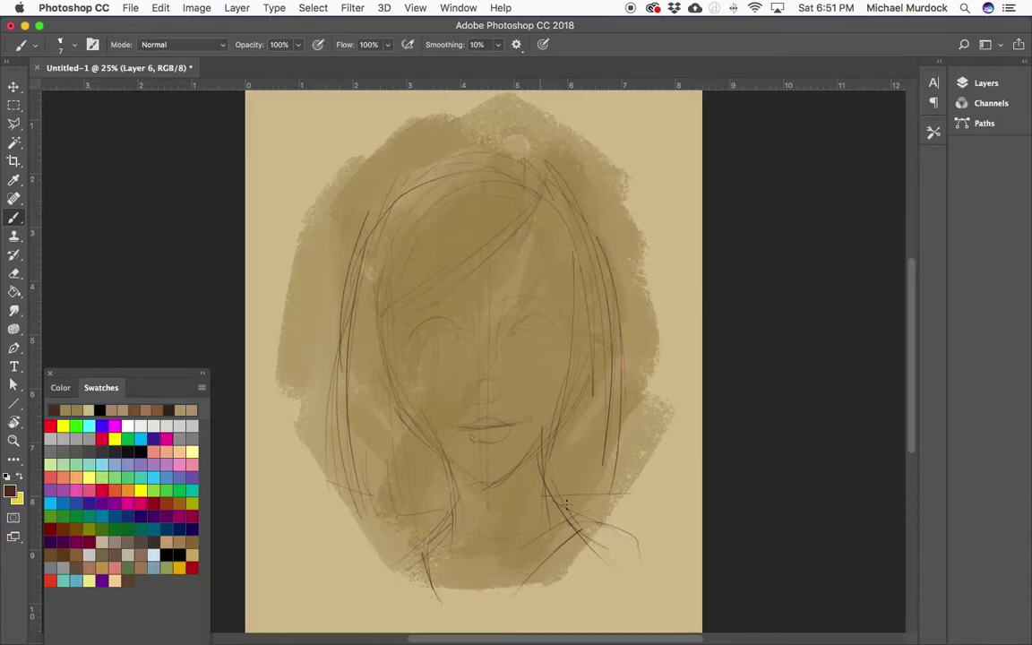
# Darken the chin and left neck lines and outline the right cheek and jaw
pyautogui.moveTo(413, 554); pyautogui.dragTo(452, 498)
pyautogui.moveTo(466, 482); pyautogui.dragTo(503, 477)
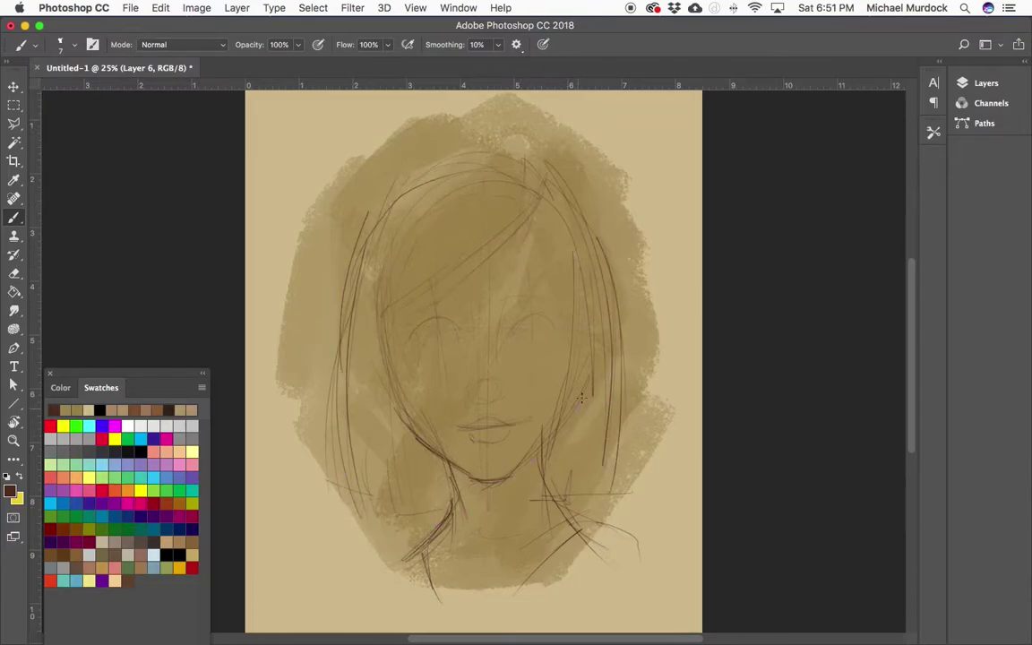
pyautogui.moveTo(581, 399); pyautogui.dragTo(561, 289)
pyautogui.moveTo(479, 484); pyautogui.dragTo(417, 444)
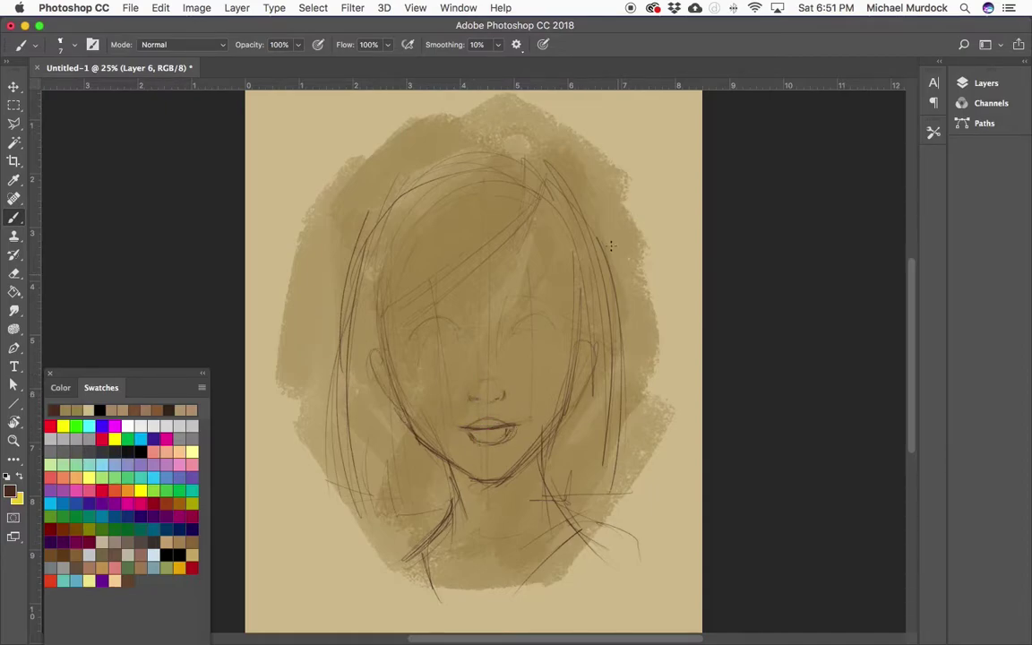
# Draw an eye line, a forehead hair strand, and the right neck and collarbone
pyautogui.moveTo(414, 348); pyautogui.dragTo(457, 345)
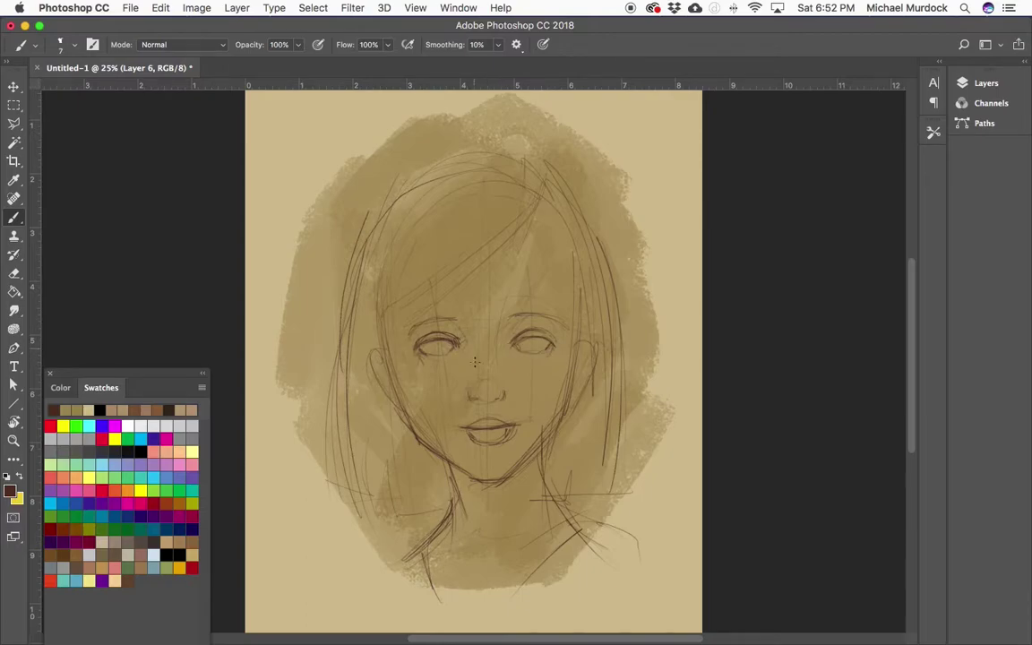
pyautogui.moveTo(448, 309)
pyautogui.mouseDown()
pyautogui.moveTo(543, 208)
pyautogui.moveTo(576, 303)
pyautogui.moveTo(574, 398)
pyautogui.mouseUp()
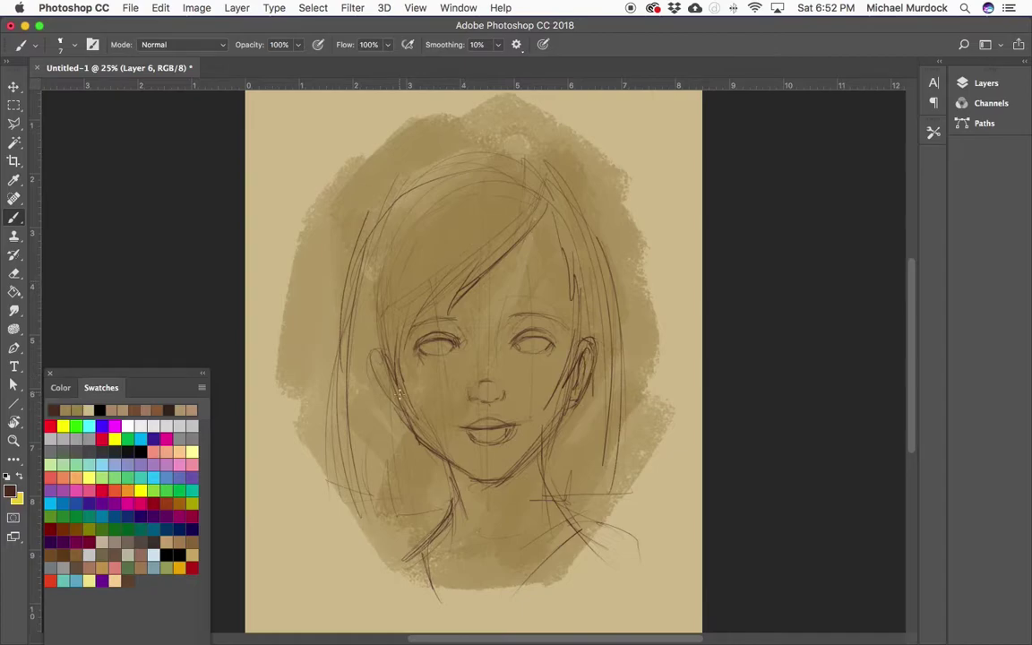
pyautogui.moveTo(477, 574); pyautogui.dragTo(535, 567)
pyautogui.moveTo(543, 470); pyautogui.dragTo(548, 491)
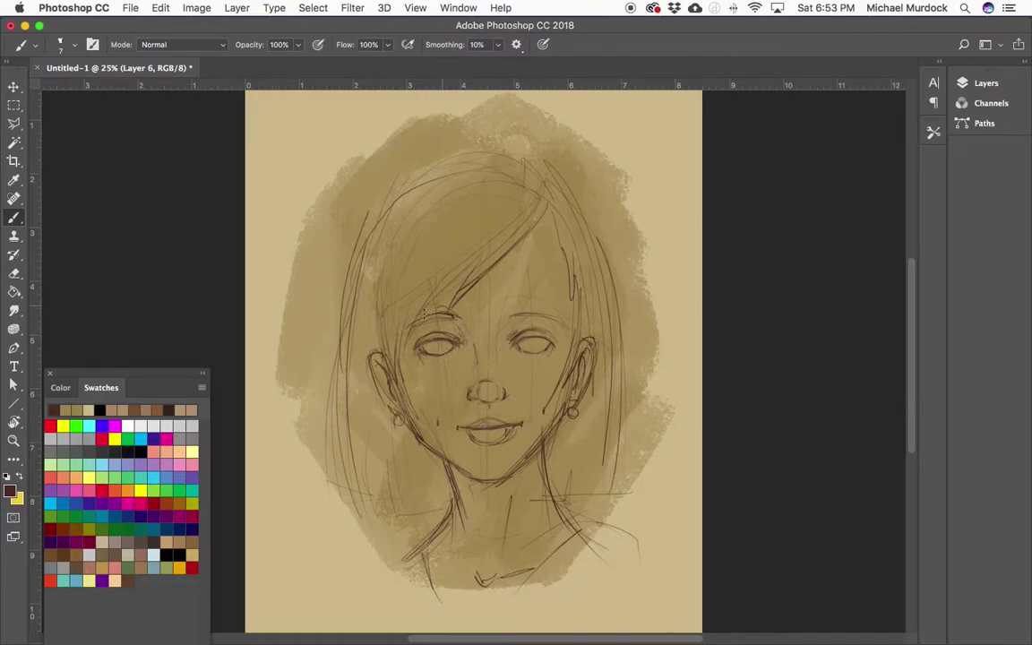
# Lasso around the eyes, then shift the sketch into position with Free Transform
pyautogui.press('l')
pyautogui.moveTo(421, 309); pyautogui.dragTo(547, 322)
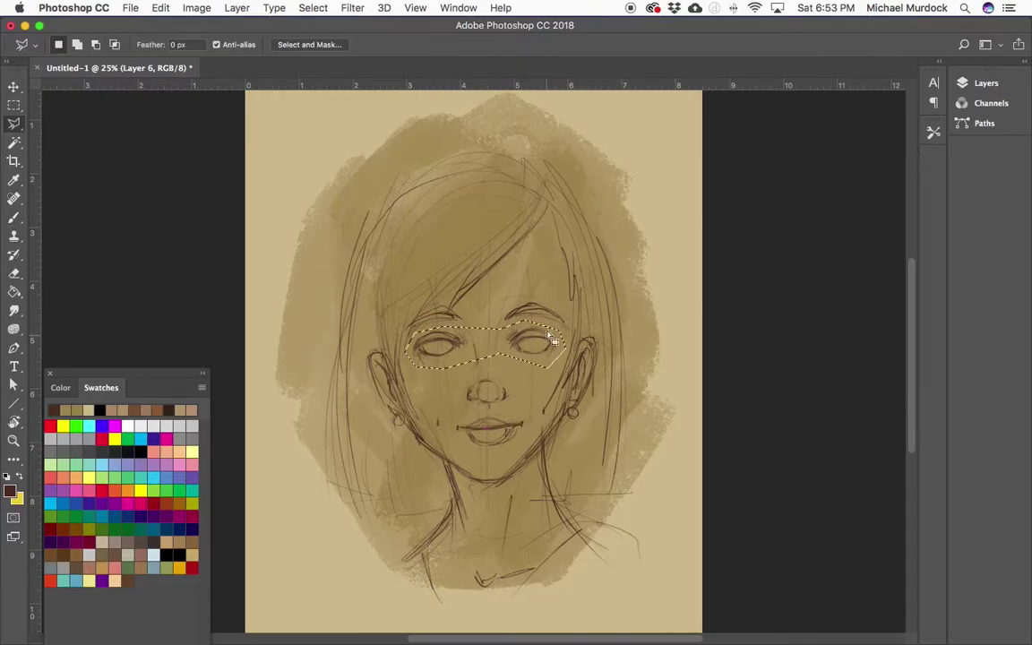
pyautogui.press('v')
pyautogui.hotkey('ctrl', 't')
pyautogui.moveTo(645, 500); pyautogui.dragTo(615, 565)
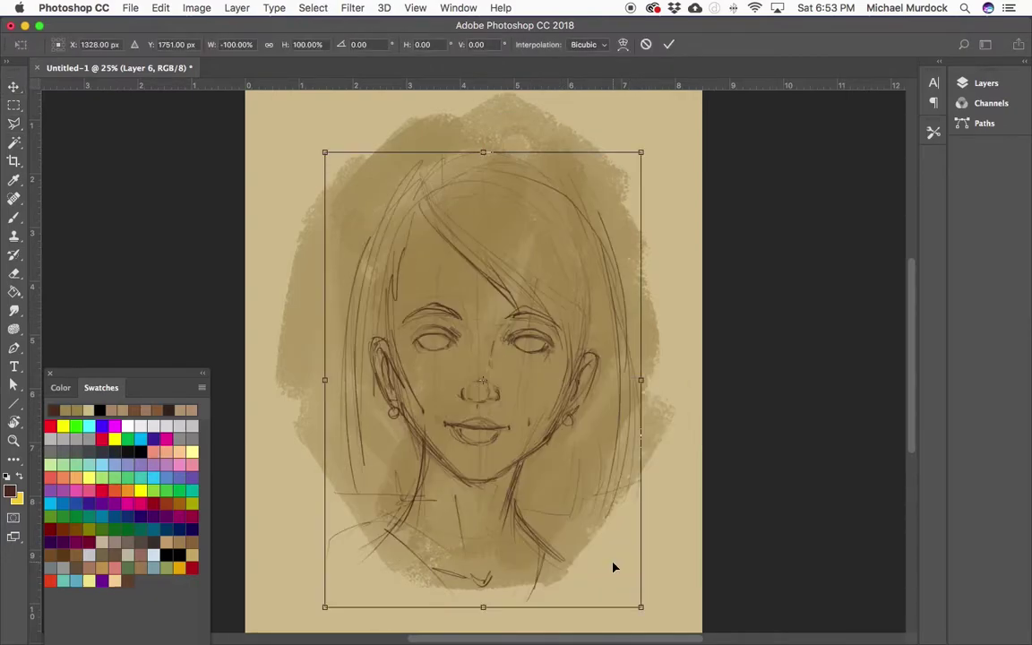
pyautogui.press('Return')
pyautogui.press('b')
# Select both eyes and brows and tilt them into place with Free Transform
pyautogui.press('l')
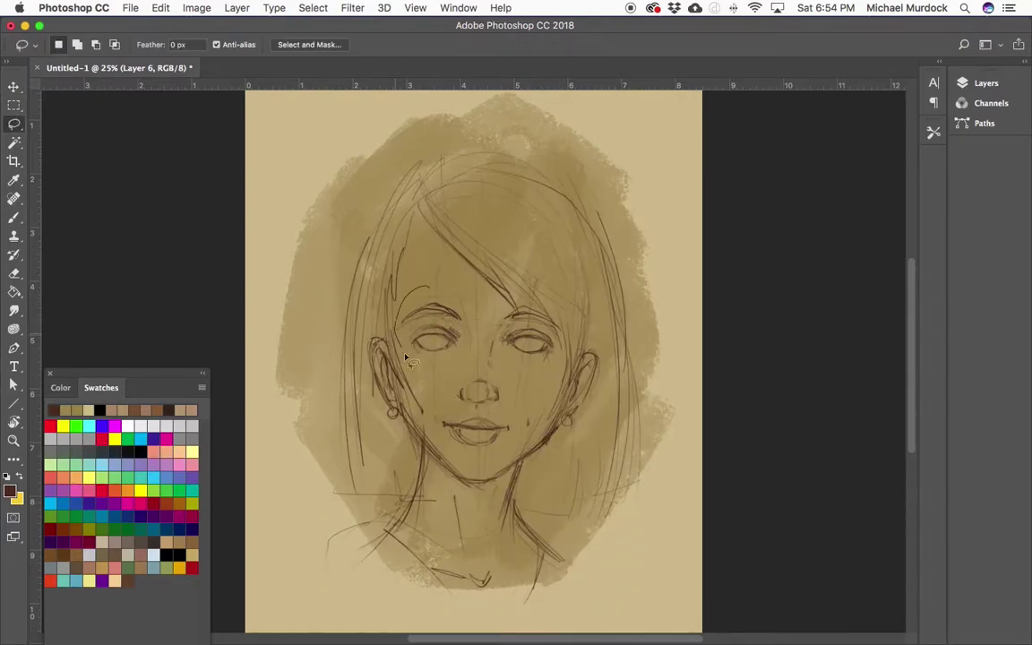
pyautogui.moveTo(385, 282); pyautogui.dragTo(395, 296)
pyautogui.hotkey('ctrl', 't')
pyautogui.moveTo(560, 334); pyautogui.dragTo(564, 329)
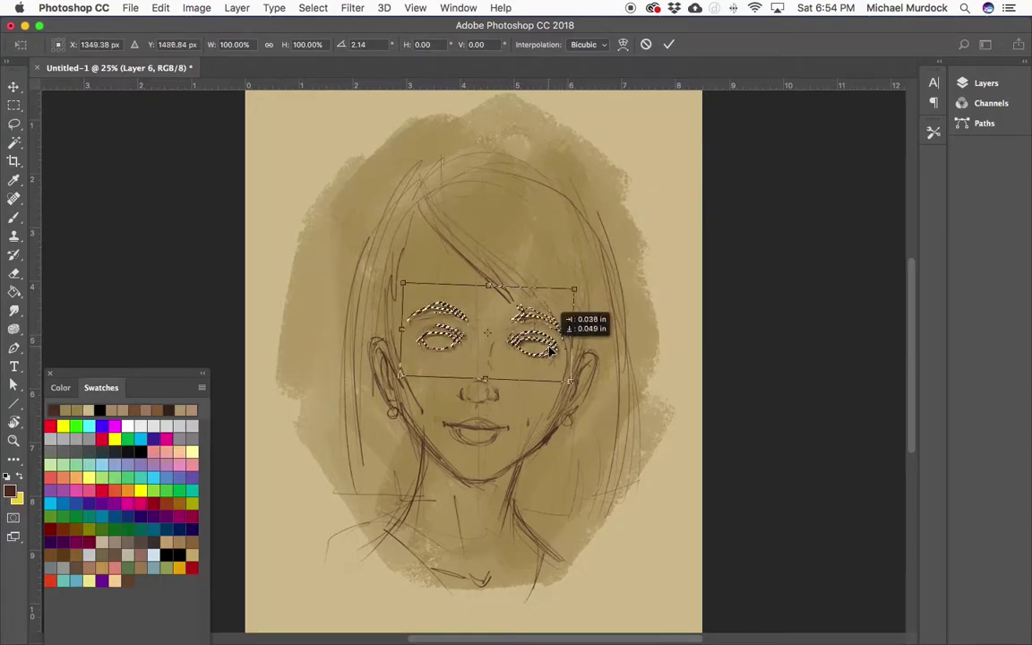
pyautogui.press('Return')
pyautogui.hotkey('ctrl', 'd')
pyautogui.hotkey('ctrl', 't')
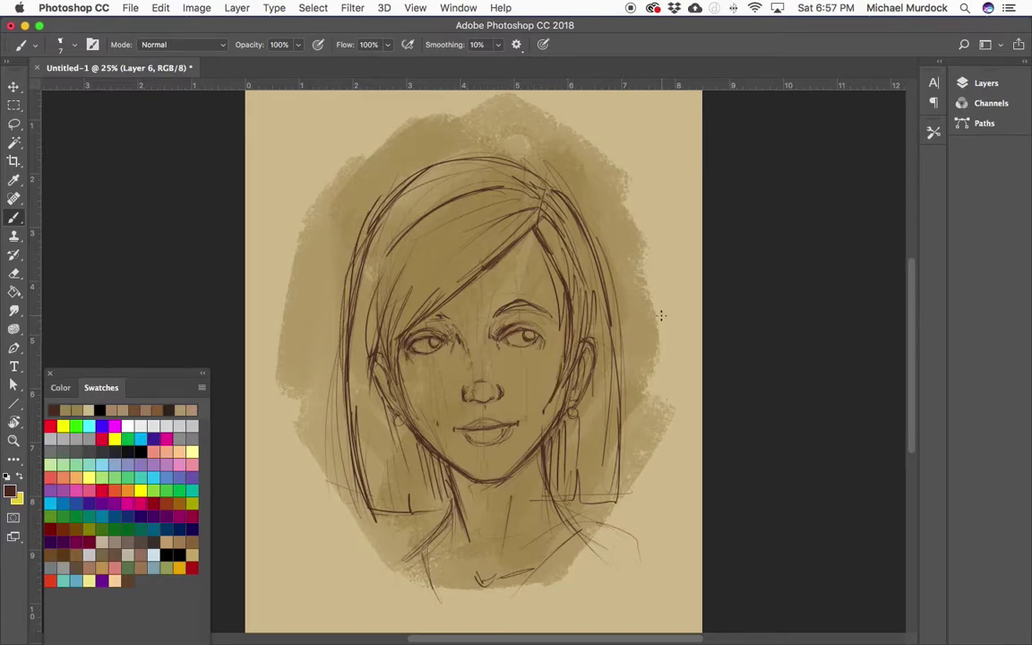
# Reselect the eyes and nudge them into a better position
pyautogui.press('l')
pyautogui.moveTo(394, 304); pyautogui.dragTo(399, 309)
pyautogui.press('v')
pyautogui.moveTo(529, 341); pyautogui.dragTo(541, 352)
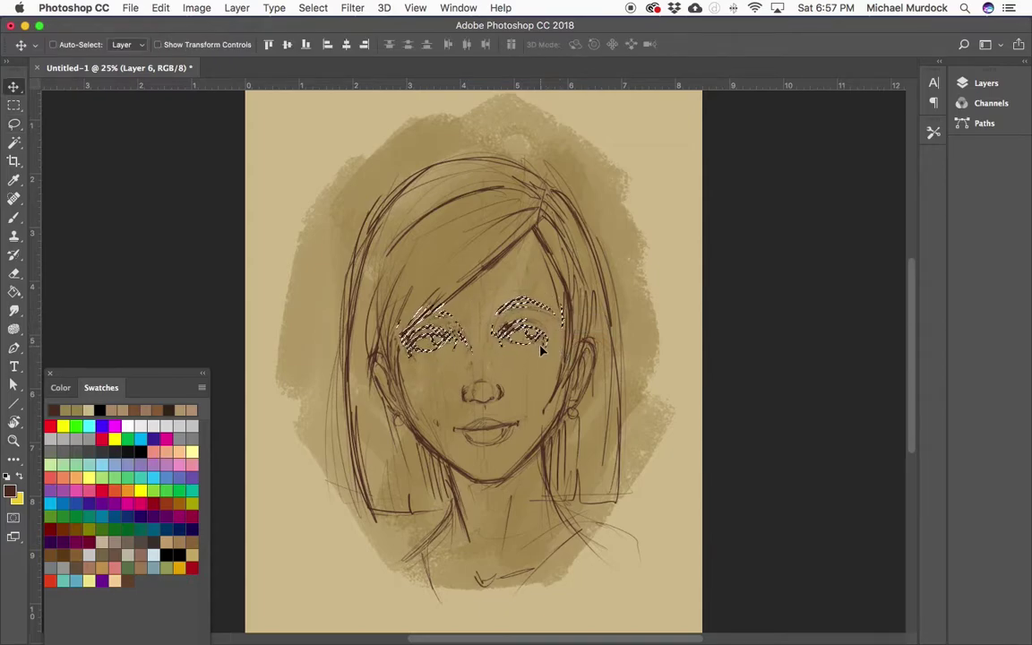
pyautogui.hotkey('ctrl', 'd')
pyautogui.press('b')
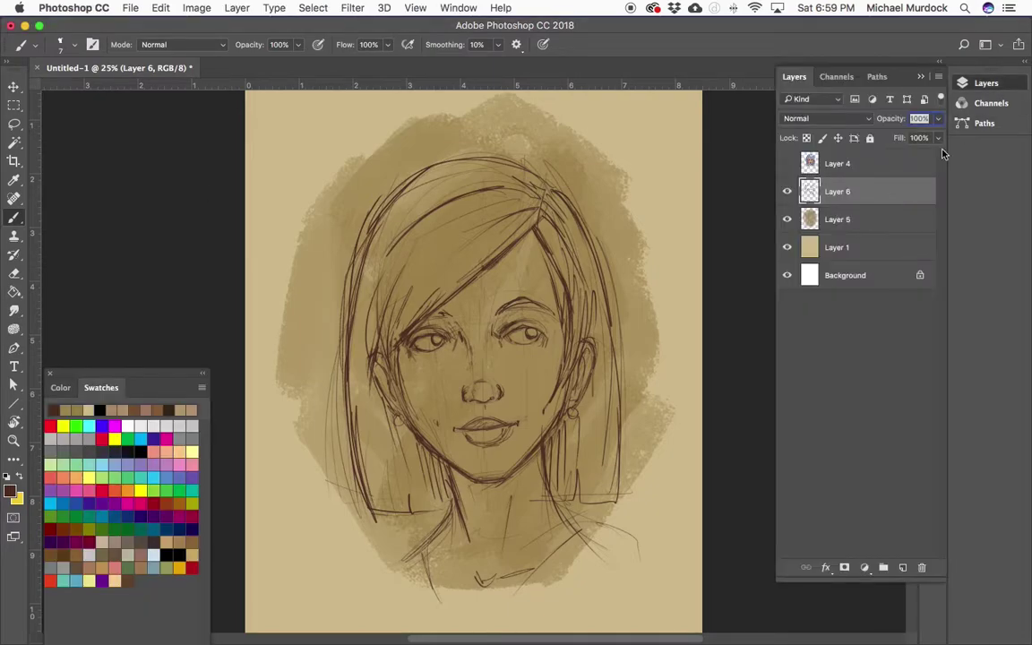
# Add a new layer and choose a soft brush with a light peach skin colour
pyautogui.hotkey('ctrl', 'shift', 'alt', 'n')
pyautogui.rightClick(401, 439)
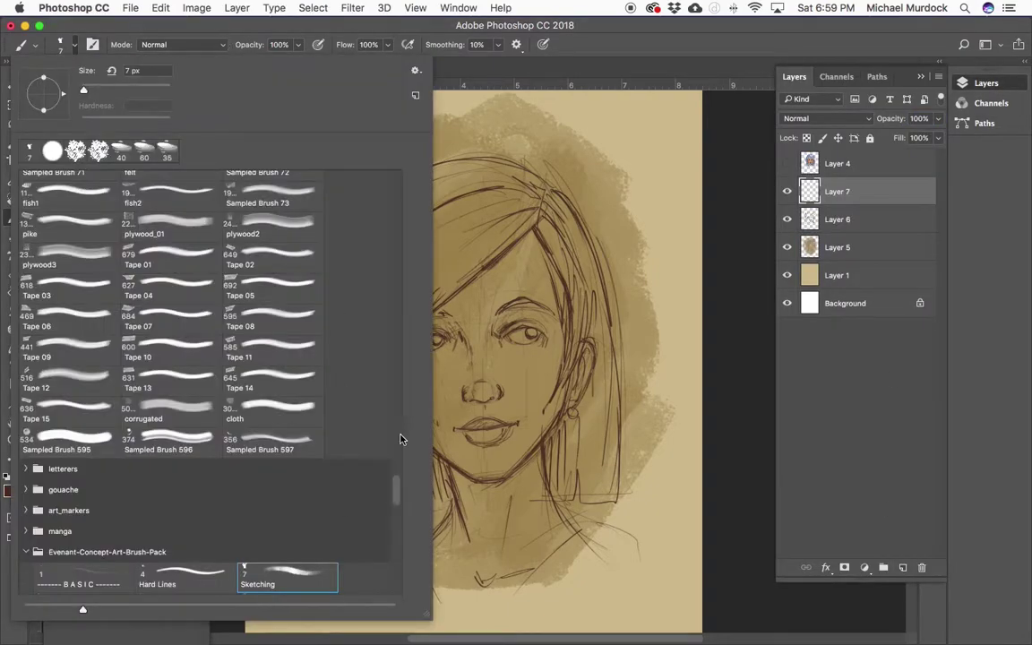
pyautogui.scroll(-5, 269, 403)
pyautogui.scroll(-5, 269, 404)
pyautogui.click(260, 434)
pyautogui.press('Return')
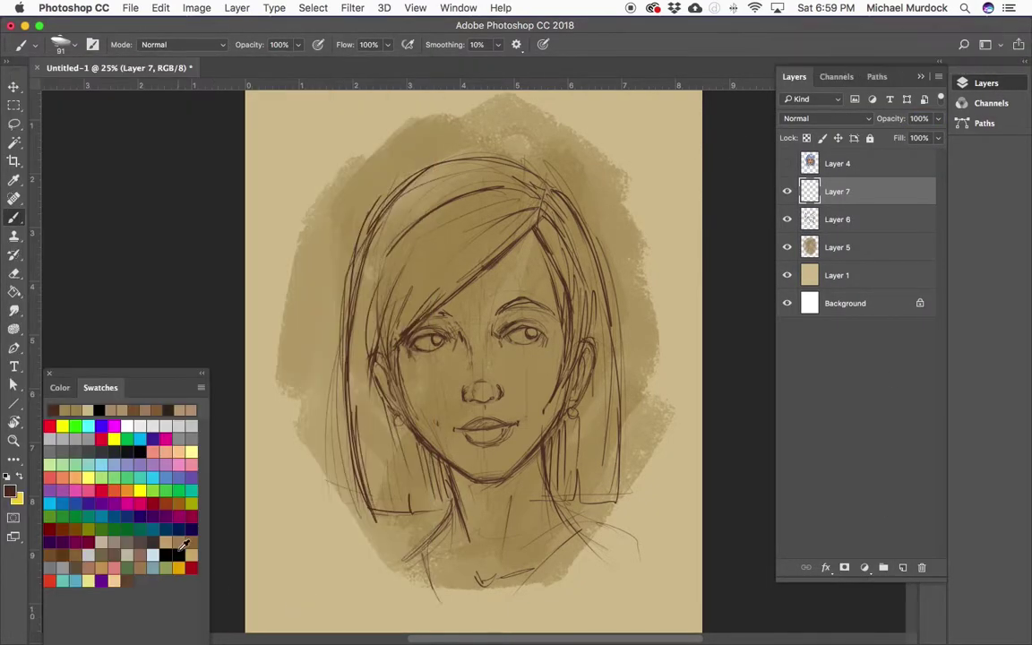
pyautogui.click(11, 491)
pyautogui.click(617, 239)
pyautogui.click(859, 207)
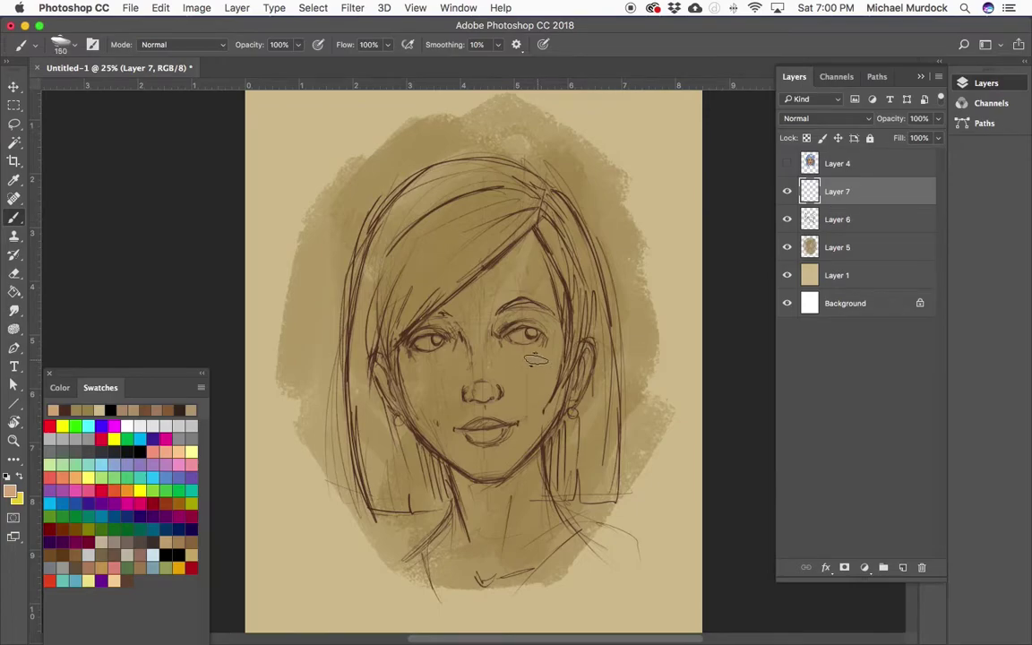
# Paint peach skin over the face, cheeks and neck, with the layer below the sketch
pyautogui.moveTo(536, 360)
pyautogui.mouseDown()
pyautogui.moveTo(422, 286)
pyautogui.moveTo(377, 385)
pyautogui.mouseUp()
pyautogui.hotkey('ctrl', '[')
pyautogui.press(']')
pyautogui.moveTo(394, 313)
pyautogui.mouseDown()
pyautogui.moveTo(505, 327)
pyautogui.moveTo(484, 219)
pyautogui.mouseUp()
pyautogui.press('[')
pyautogui.moveTo(422, 430); pyautogui.dragTo(478, 580)
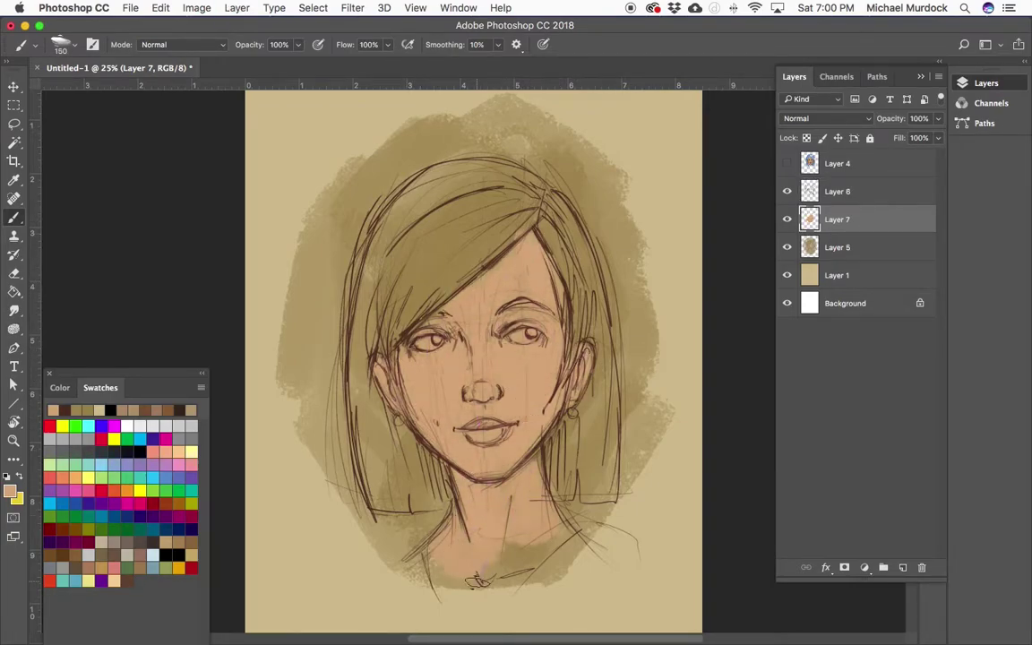
# Pick a purple swatch and fill both sides of the bob hair
pyautogui.click(76, 504)
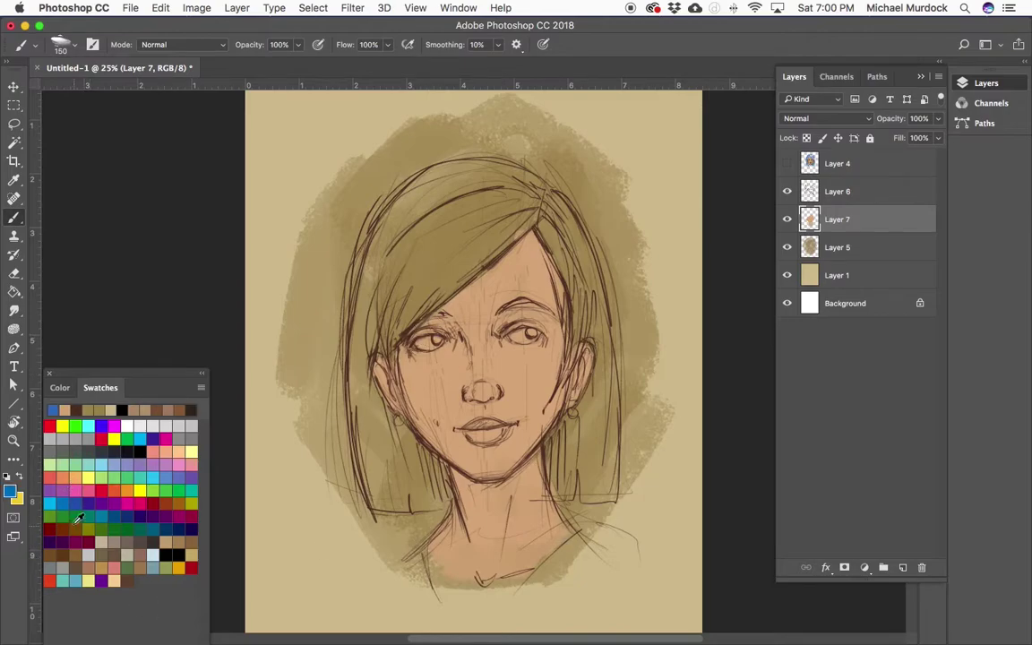
pyautogui.click(81, 529)
pyautogui.moveTo(465, 192); pyautogui.dragTo(363, 296)
pyautogui.moveTo(430, 179); pyautogui.dragTo(367, 444)
pyautogui.moveTo(336, 283); pyautogui.dragTo(358, 322)
pyautogui.moveTo(367, 170); pyautogui.dragTo(474, 266)
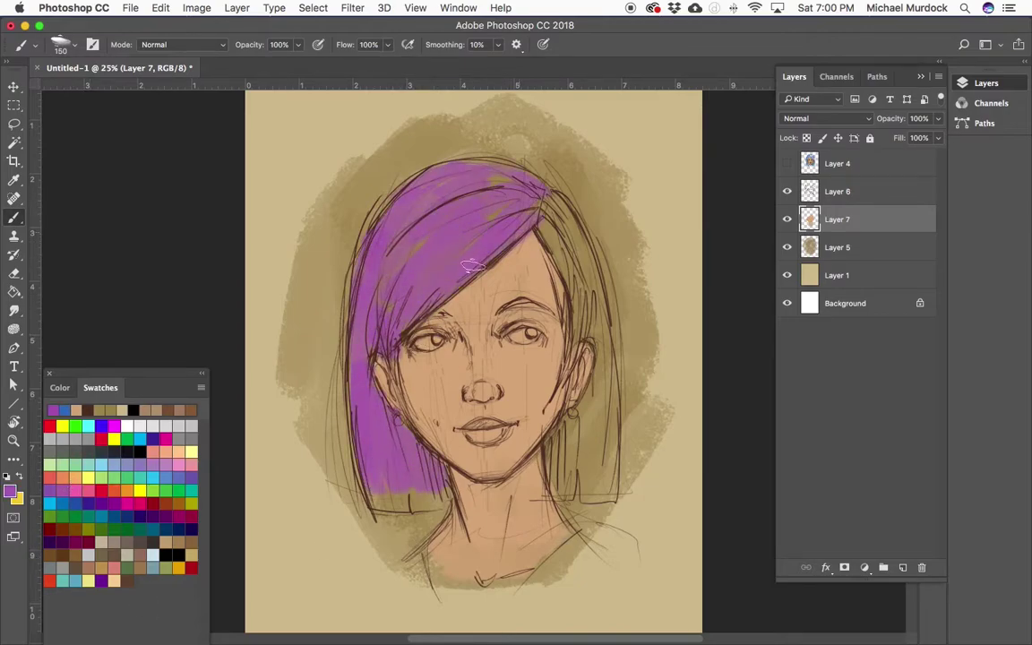
pyautogui.moveTo(488, 183)
pyautogui.mouseDown()
pyautogui.moveTo(538, 258)
pyautogui.moveTo(589, 432)
pyautogui.mouseUp()
pyautogui.press('F7')
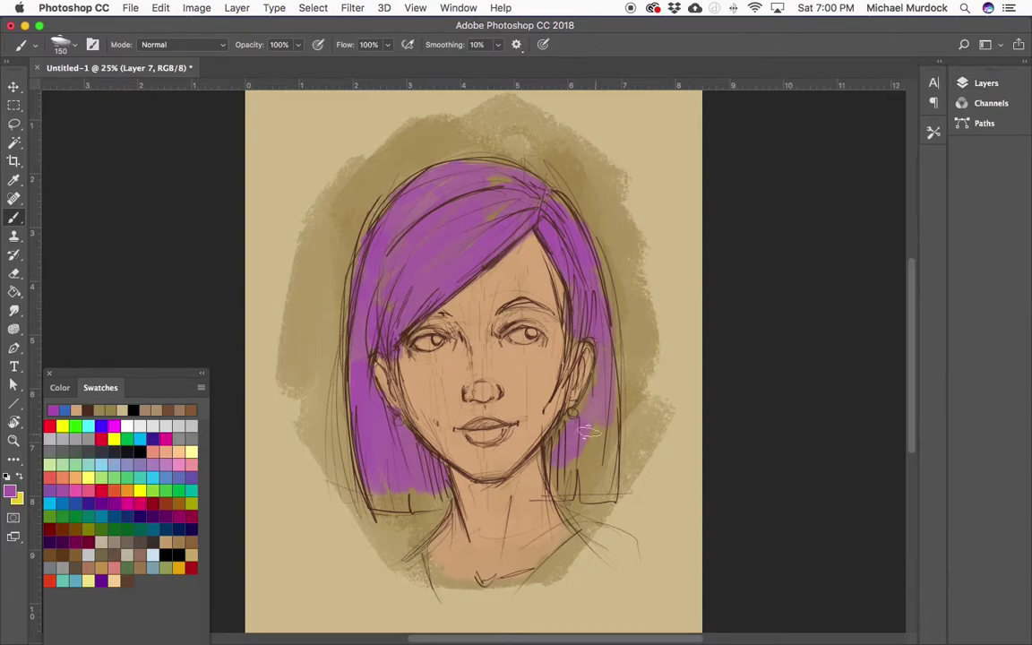
# Add lighter pink highlights across the hair
pyautogui.click(10, 490)
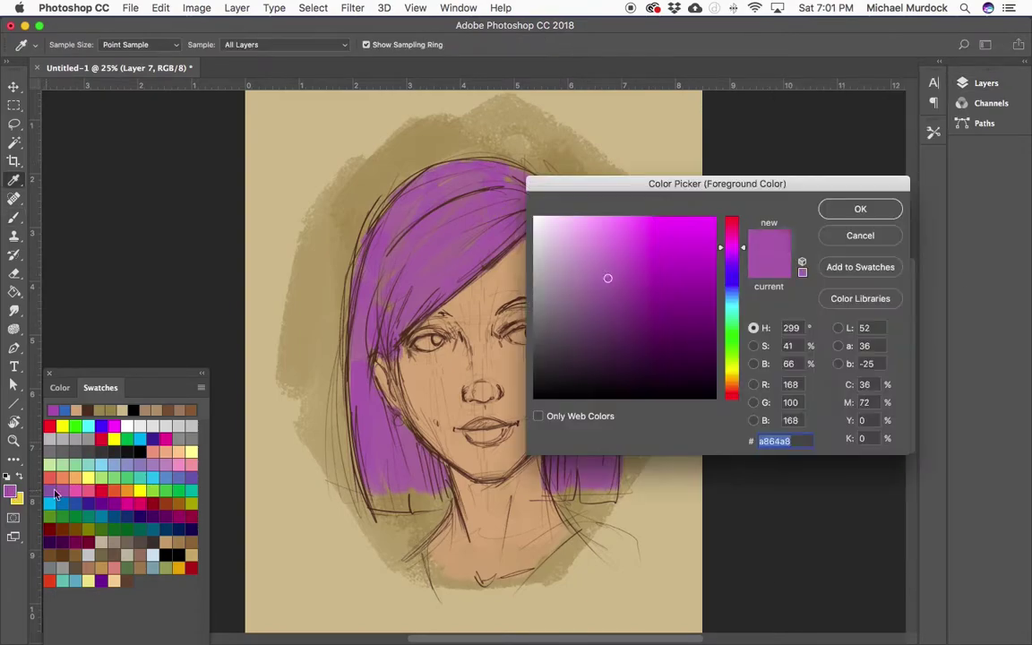
pyautogui.click(56, 493)
pyautogui.press('Return')
pyautogui.moveTo(479, 174); pyautogui.dragTo(376, 256)
pyautogui.moveTo(403, 152)
pyautogui.mouseDown()
pyautogui.moveTo(493, 188)
pyautogui.moveTo(537, 296)
pyautogui.mouseUp()
pyautogui.moveTo(358, 255); pyautogui.dragTo(362, 403)
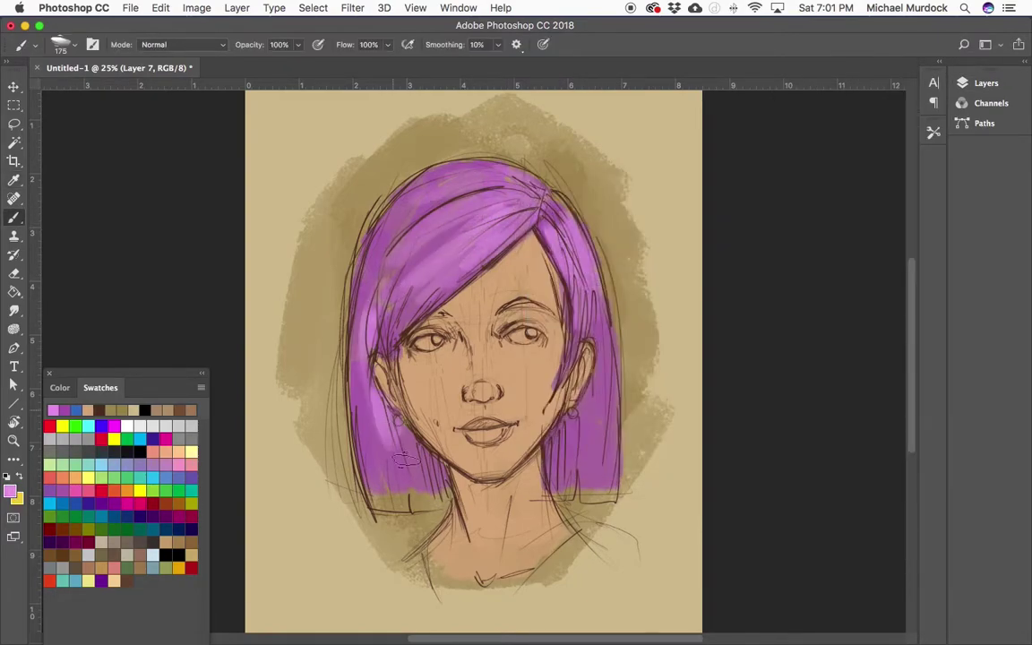
pyautogui.moveTo(394, 175); pyautogui.dragTo(340, 260)
pyautogui.moveTo(457, 183); pyautogui.dragTo(542, 403)
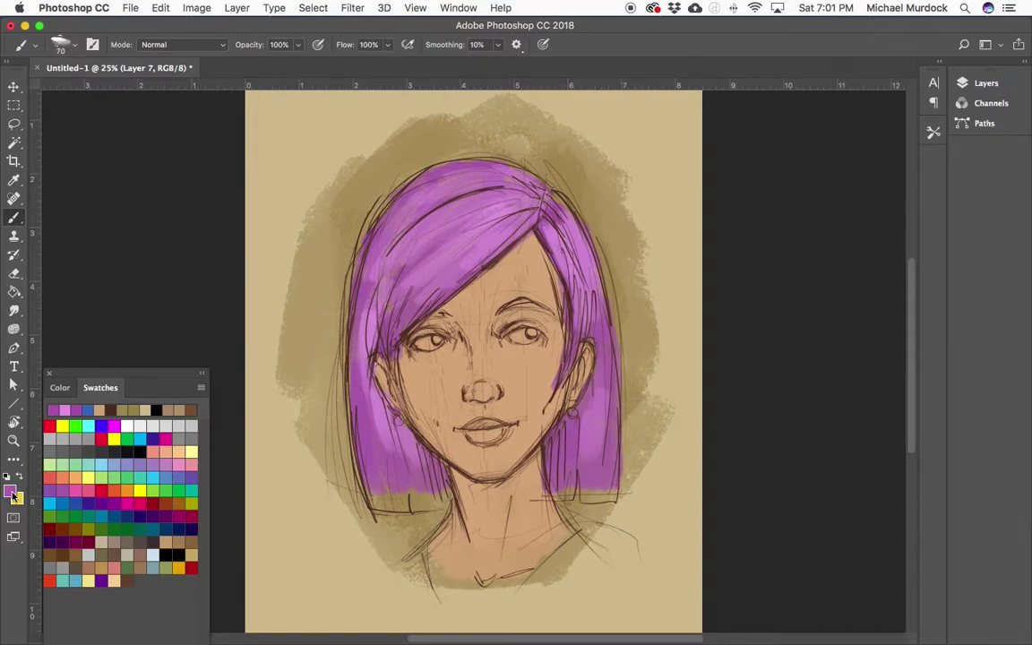
# Shade the left, lower and right hair with dark purple strokes
pyautogui.keyDown('ctrl'); pyautogui.keyDown('alt'); pyautogui.keyDown('super'); pyautogui.click(555, 442); pyautogui.keyUp('super'); pyautogui.keyUp('alt'); pyautogui.keyUp('ctrl')
pyautogui.press('[')
pyautogui.press('[')
pyautogui.press('[')
pyautogui.moveTo(398, 394); pyautogui.dragTo(377, 457)
pyautogui.moveTo(340, 345); pyautogui.dragTo(369, 421)
pyautogui.moveTo(354, 286); pyautogui.dragTo(367, 319)
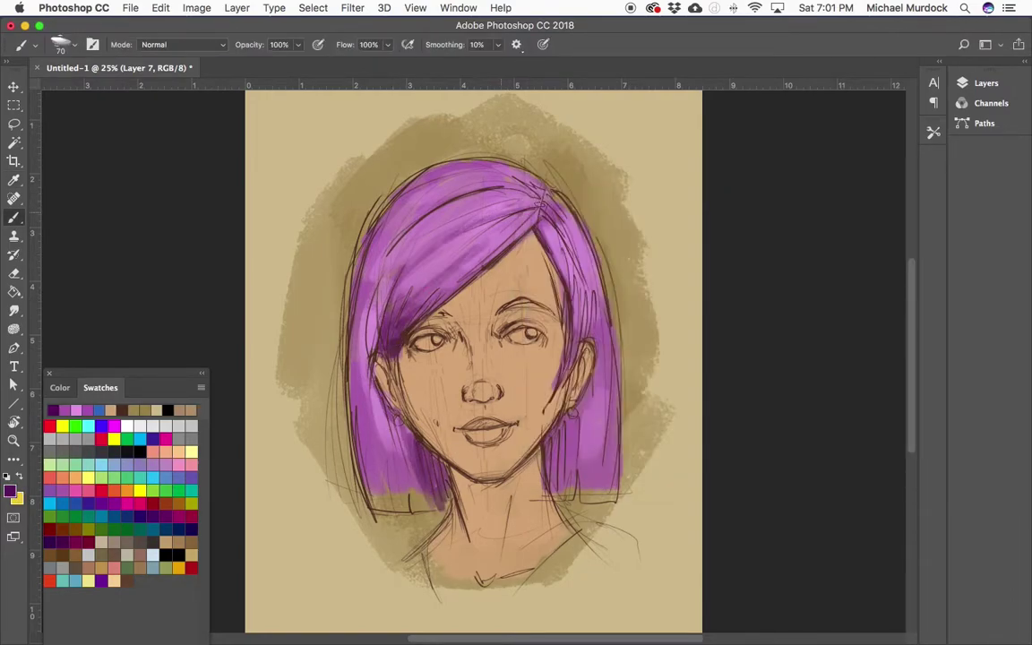
pyautogui.moveTo(376, 385)
pyautogui.mouseDown()
pyautogui.moveTo(408, 506)
pyautogui.moveTo(354, 466)
pyautogui.mouseUp()
pyautogui.moveTo(498, 386); pyautogui.dragTo(502, 446)
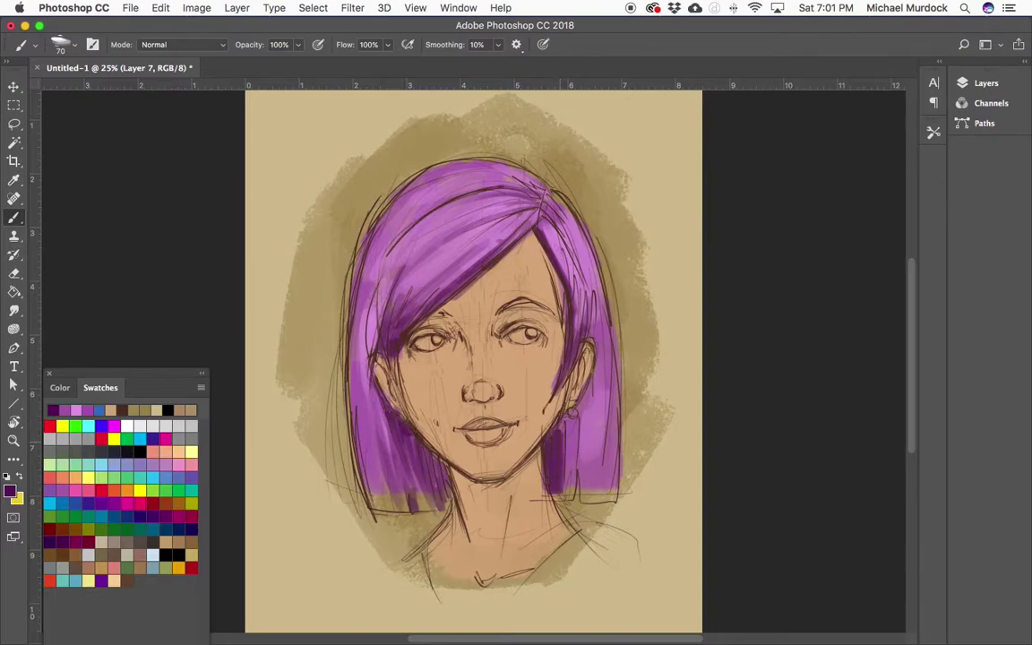
pyautogui.moveTo(529, 336); pyautogui.dragTo(524, 451)
pyautogui.moveTo(359, 403); pyautogui.dragTo(394, 461)
pyautogui.press(']')
pyautogui.press(']')
pyautogui.press(']')
pyautogui.moveTo(341, 260); pyautogui.dragTo(391, 308)
pyautogui.moveTo(533, 215); pyautogui.dragTo(529, 305)
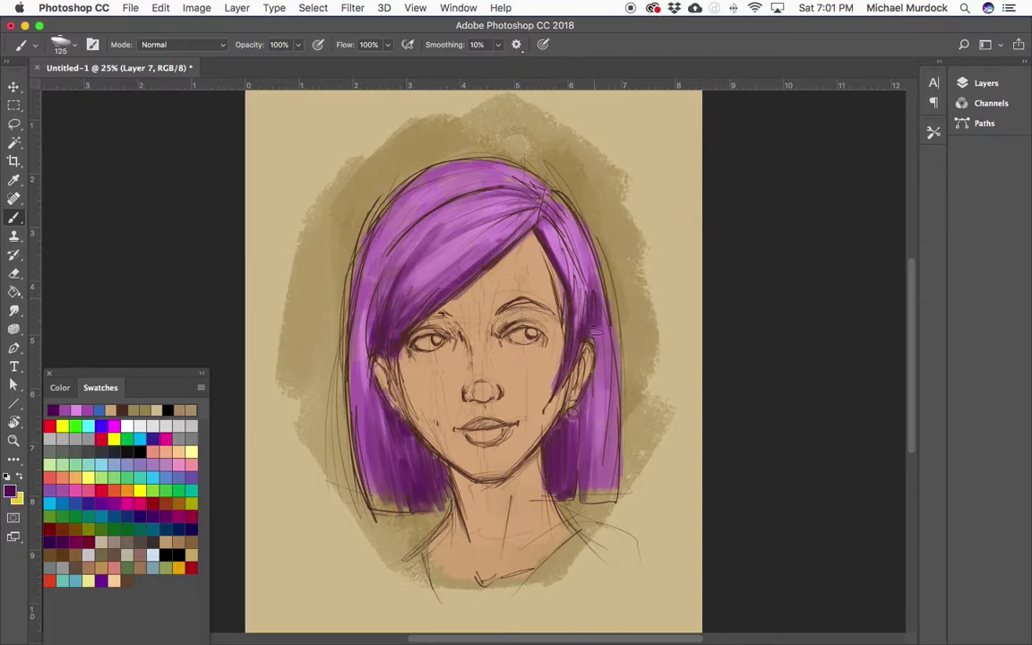
# Choose a reddish skin tone in the Color Picker
pyautogui.click(10, 490)
pyautogui.click(641, 249)
pyautogui.click(861, 206)
# Shade around the eyes, nose, left cheek and jaw with reddish skin tone
pyautogui.press('[')
pyautogui.press('[')
pyautogui.press('[')
pyautogui.moveTo(446, 274); pyautogui.dragTo(465, 304)
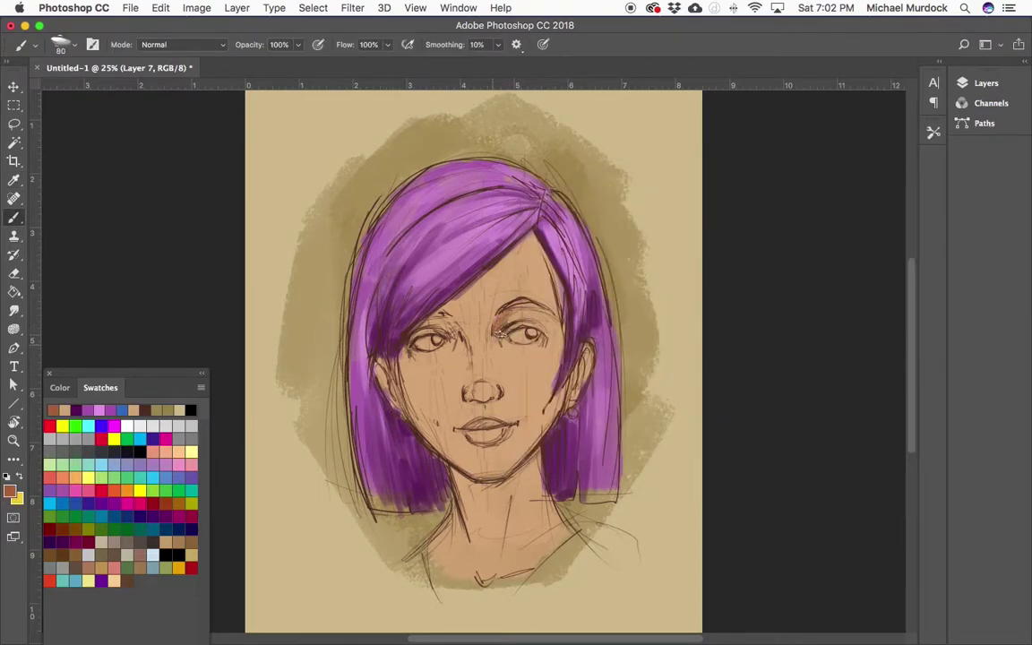
pyautogui.moveTo(386, 283); pyautogui.dragTo(421, 321)
pyautogui.moveTo(423, 358); pyautogui.dragTo(459, 363)
pyautogui.moveTo(354, 328); pyautogui.dragTo(395, 412)
pyautogui.press(']')
pyautogui.press(']')
pyautogui.press(']')
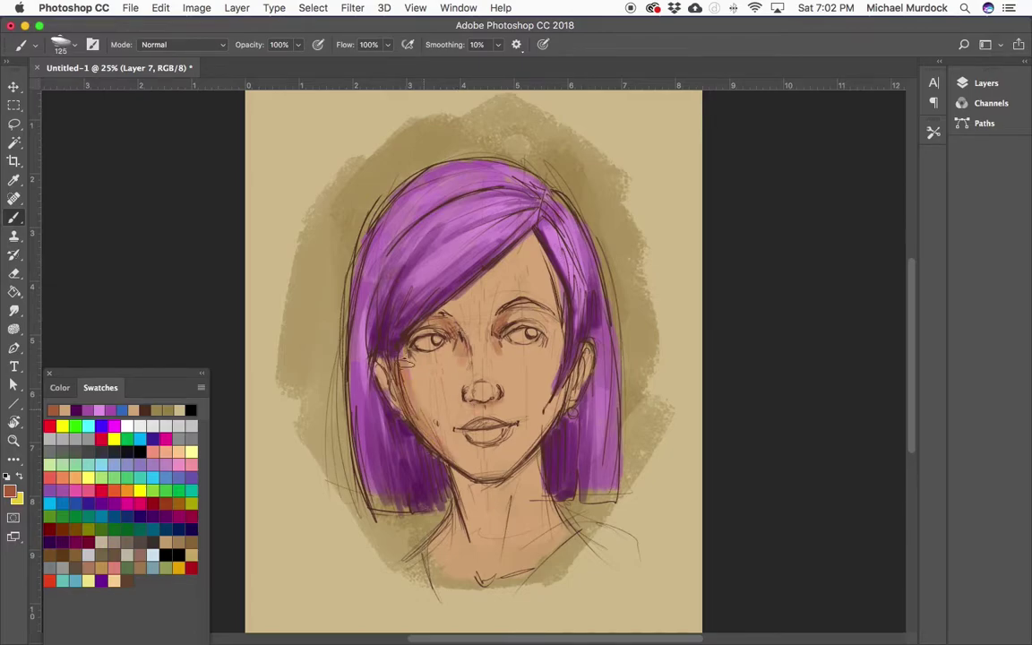
pyautogui.moveTo(497, 215)
pyautogui.mouseDown()
pyautogui.moveTo(502, 350)
pyautogui.moveTo(489, 390)
pyautogui.mouseUp()
pyautogui.moveTo(488, 386)
pyautogui.mouseDown()
pyautogui.moveTo(421, 439)
pyautogui.moveTo(394, 502)
pyautogui.mouseUp()
# Shade the neck, the forehead beside the hair, the left eye and nose bridge
pyautogui.moveTo(464, 522); pyautogui.dragTo(492, 548)
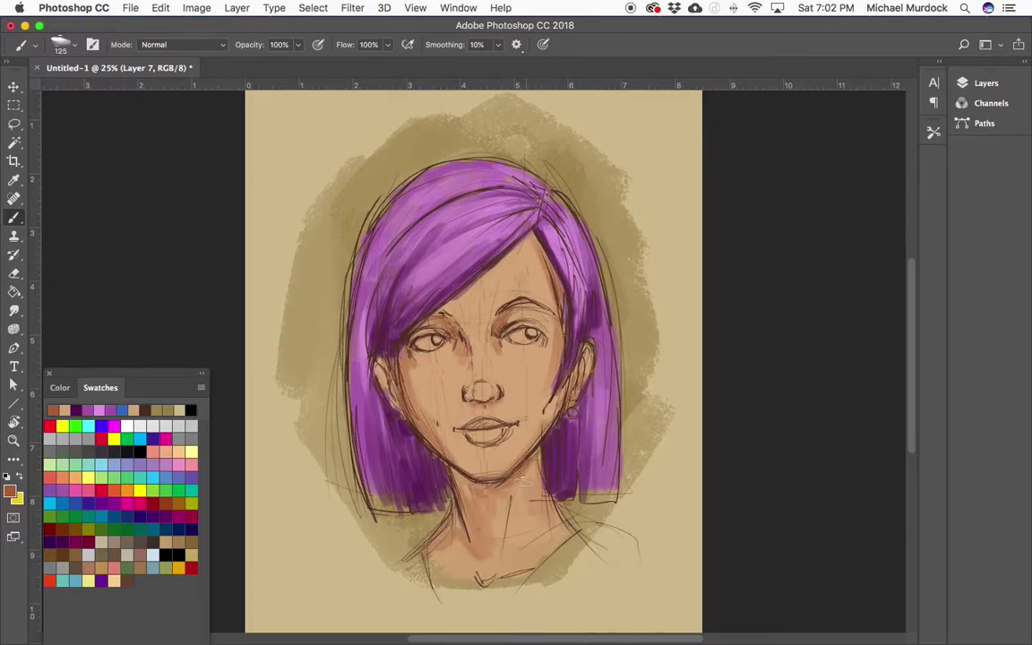
pyautogui.moveTo(471, 497); pyautogui.dragTo(501, 537)
pyautogui.moveTo(398, 274); pyautogui.dragTo(412, 300)
pyautogui.moveTo(398, 280); pyautogui.dragTo(446, 240)
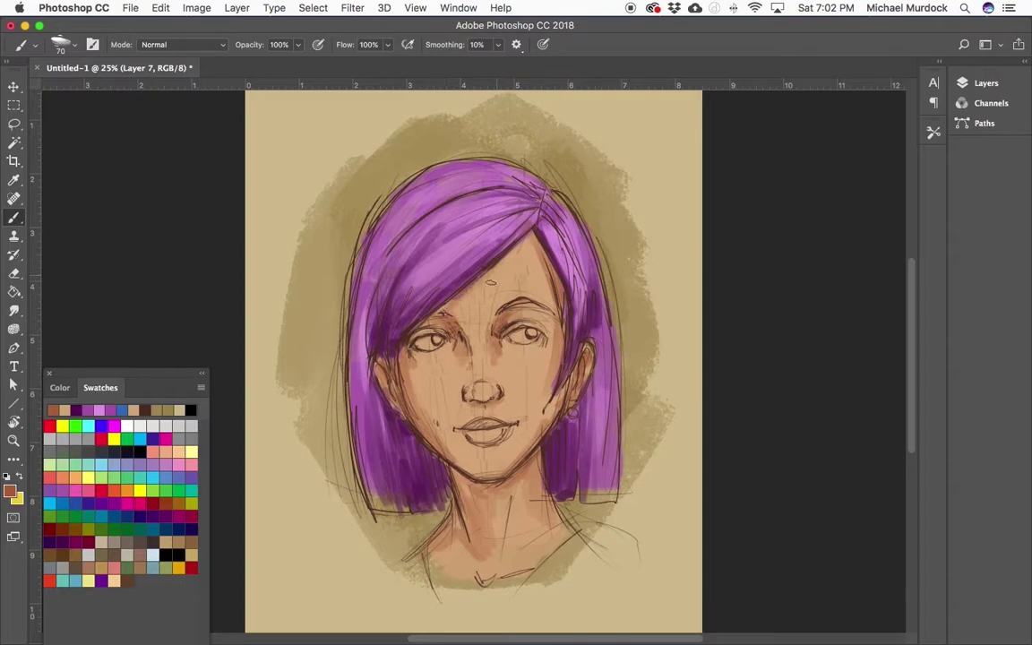
pyautogui.moveTo(491, 285); pyautogui.dragTo(496, 339)
# Sample the reddish lip colour and paint the lips
pyautogui.keyDown('alt'); pyautogui.click(491, 404); pyautogui.keyUp('alt')
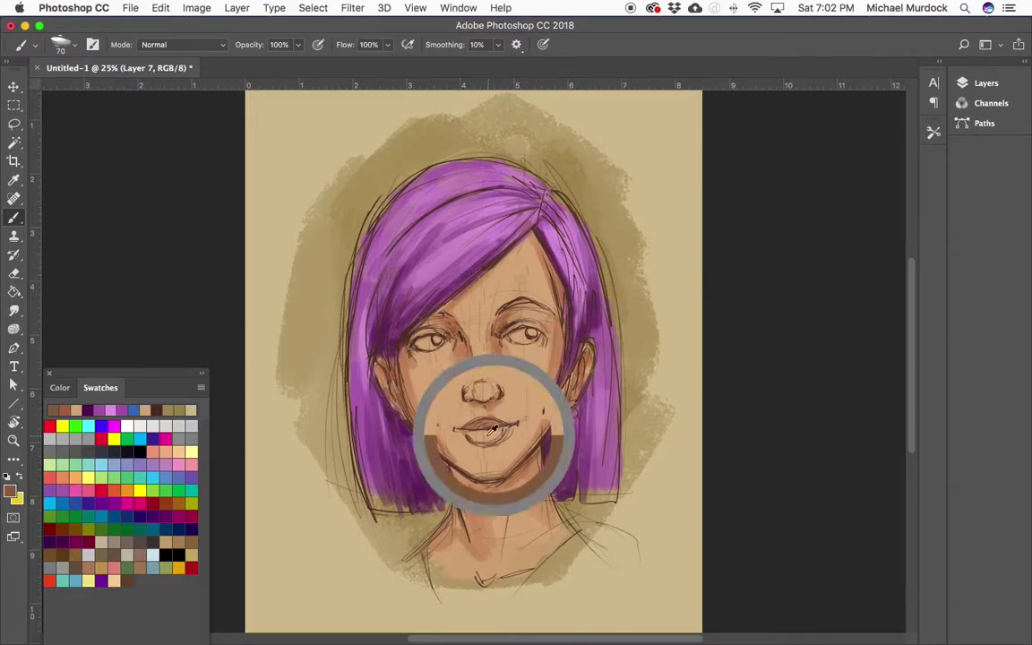
pyautogui.click(10, 490)
pyautogui.click(857, 209)
pyautogui.moveTo(461, 430); pyautogui.dragTo(515, 428)
# Blush both cheeks and lay lighter skin on the forehead and cheek
pyautogui.press(']')
pyautogui.press(']')
pyautogui.press(']')
pyautogui.moveTo(417, 375); pyautogui.dragTo(446, 385)
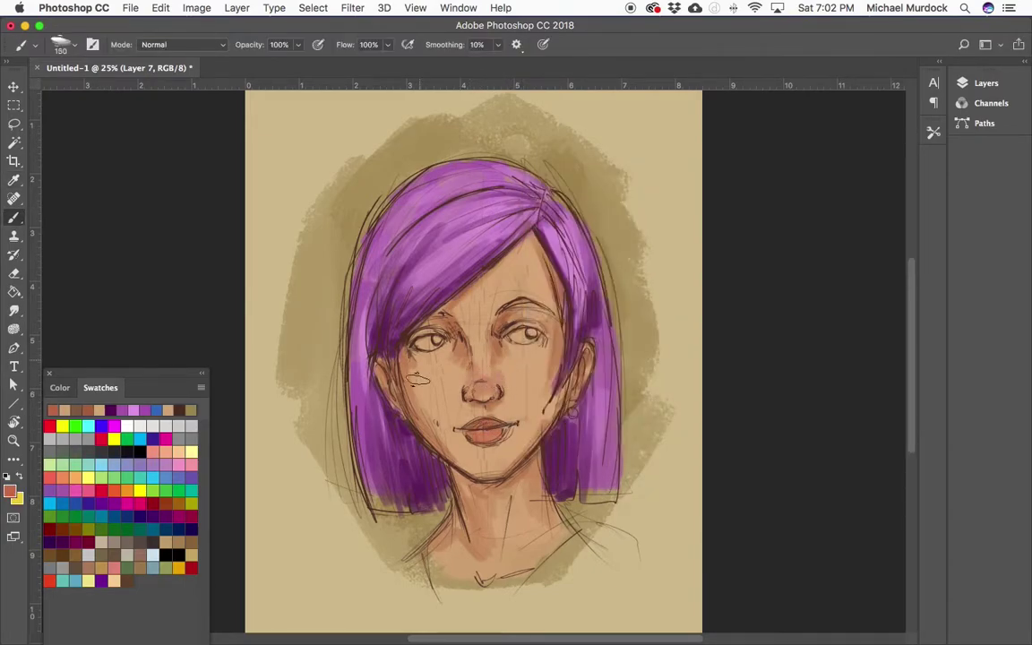
pyautogui.moveTo(519, 368); pyautogui.dragTo(548, 381)
pyautogui.press(']')
pyautogui.press(']')
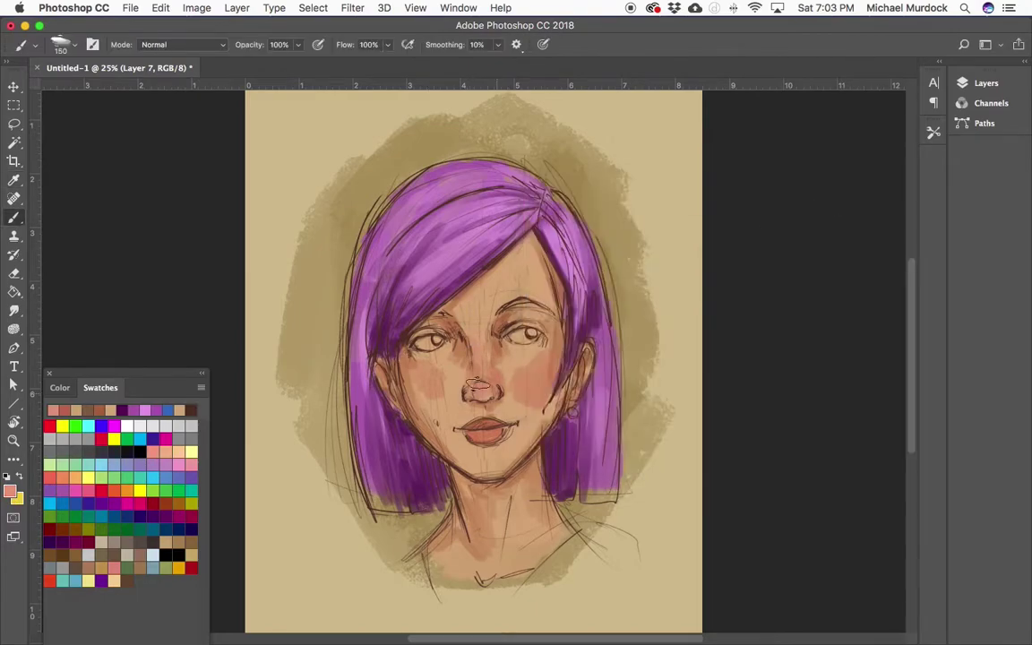
pyautogui.moveTo(432, 269); pyautogui.dragTo(411, 346)
pyautogui.press('[')
pyautogui.press('[')
pyautogui.press('[')
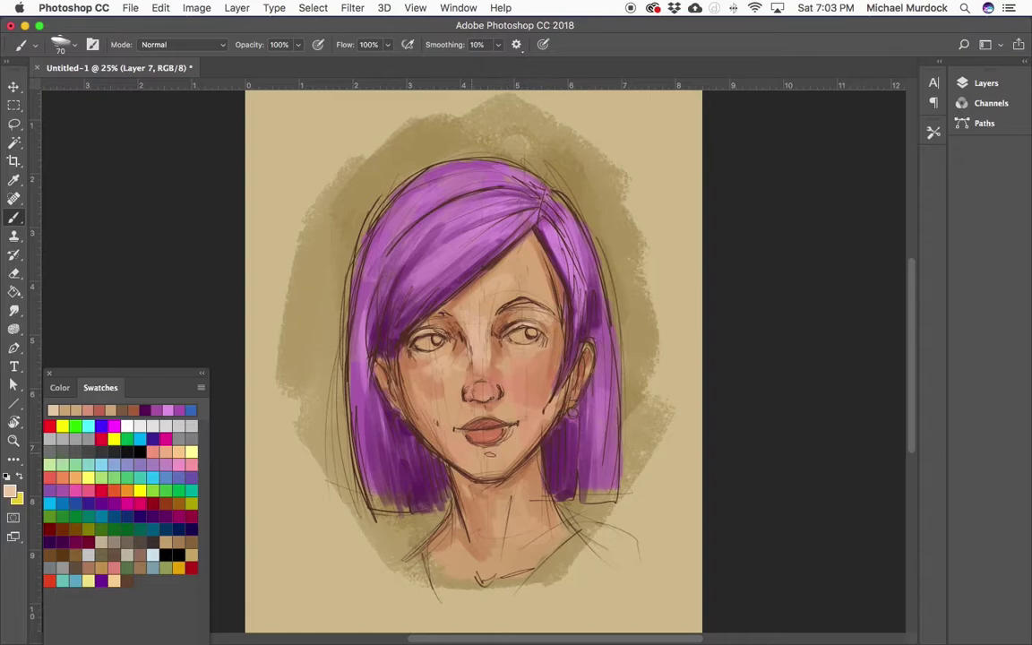
pyautogui.click(986, 83)
# Lower Layer 6 opacity to fade the sketch and add a new layer above it
pyautogui.click(838, 190)
pyautogui.click(938, 119)
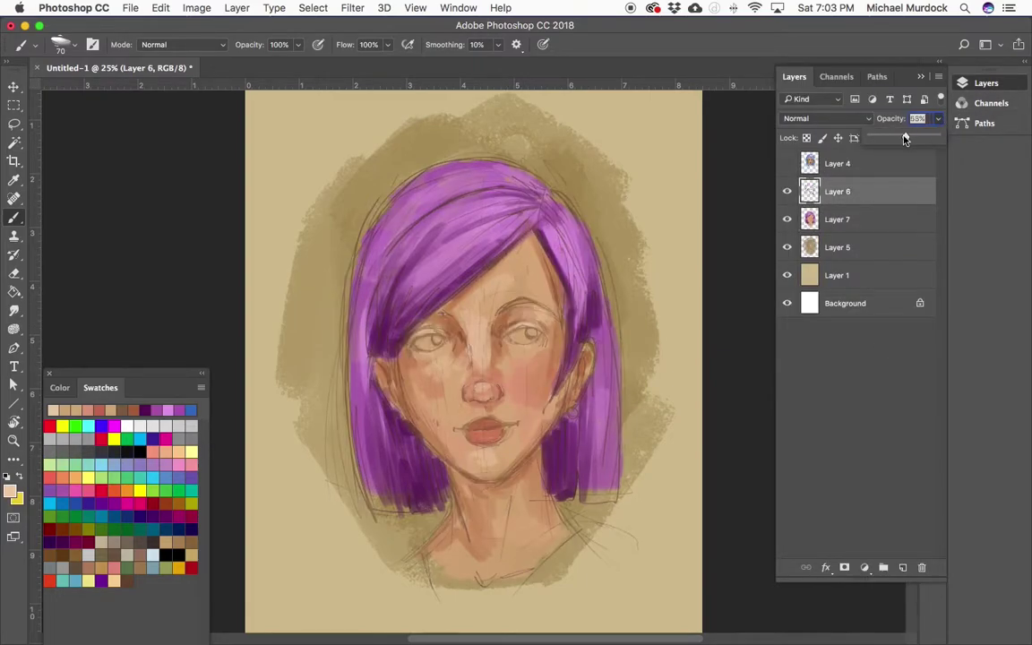
pyautogui.moveTo(932, 139); pyautogui.dragTo(910, 139)
pyautogui.hotkey('ctrl', 'shift', 'alt', 'n')
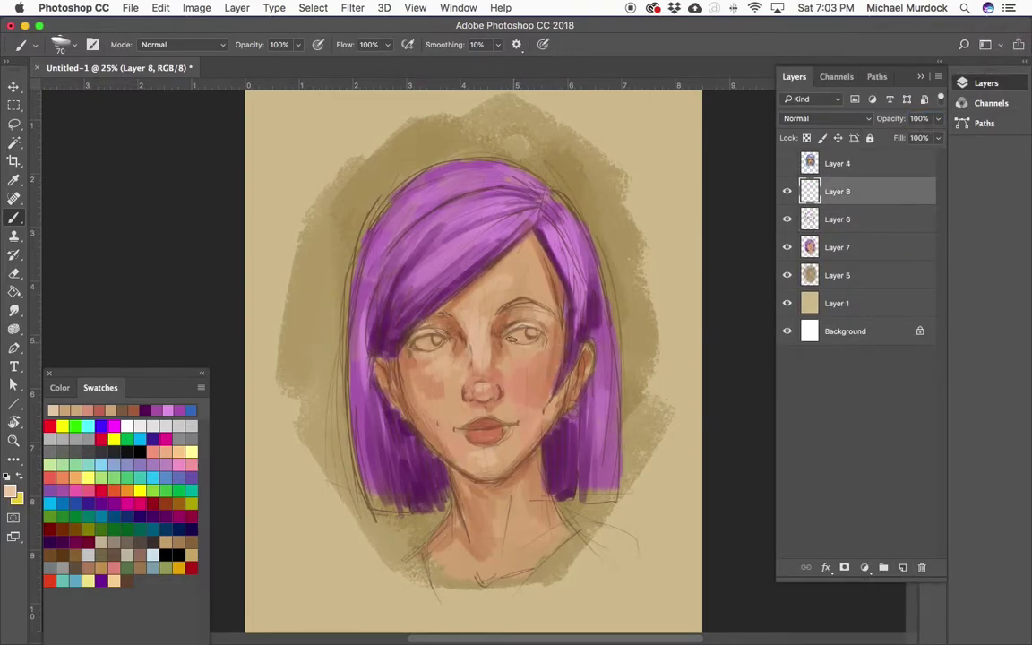
pyautogui.keyDown('alt'); pyautogui.click(508, 328); pyautogui.keyUp('alt')
# Darken the shading around the inner eyes and brows
pyautogui.press(']')
pyautogui.press(']')
pyautogui.press(']')
pyautogui.scroll(1, 541, 397)
pyautogui.press('[')
pyautogui.press('[')
pyautogui.press('[')
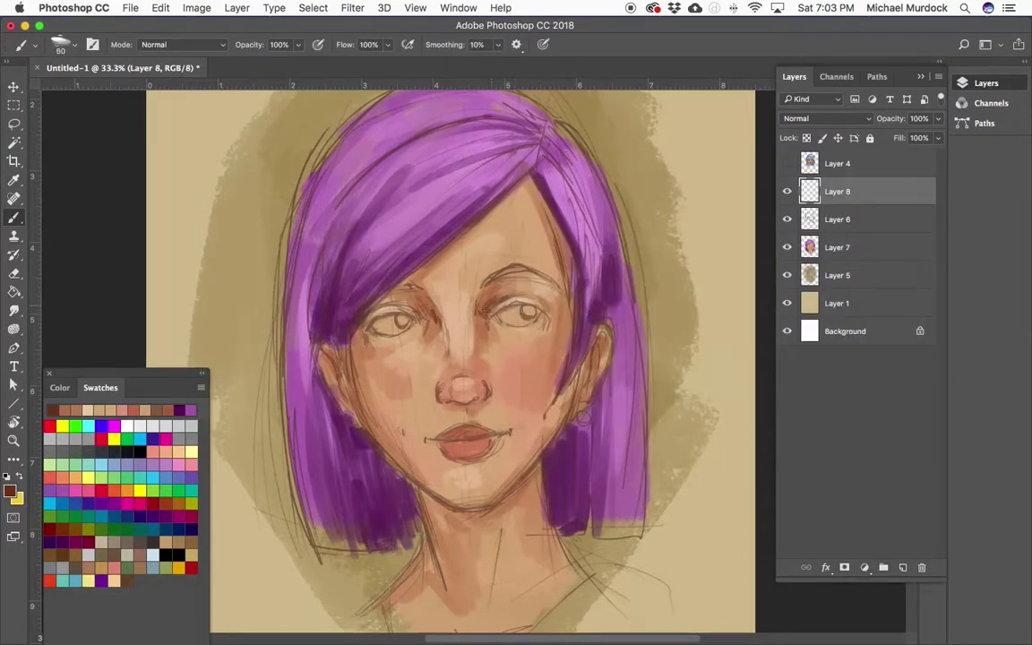
pyautogui.moveTo(428, 273); pyautogui.dragTo(475, 307)
# Paint dark purple strokes through the upper and lower-left hair
pyautogui.click(9, 491)
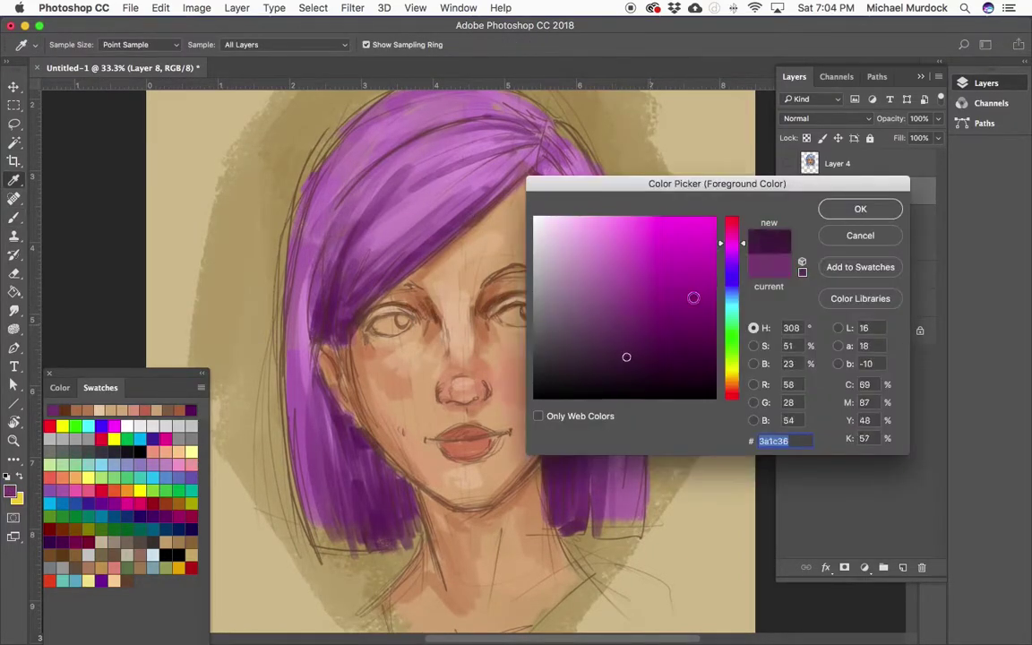
pyautogui.press('Return')
pyautogui.moveTo(313, 301); pyautogui.dragTo(312, 350)
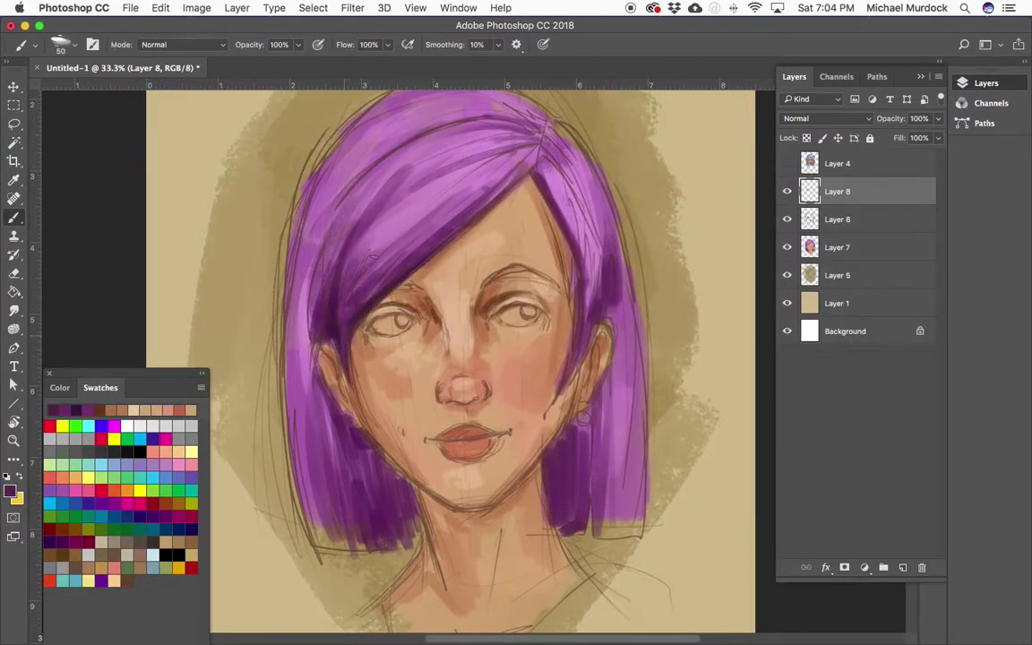
pyautogui.moveTo(333, 237)
pyautogui.mouseDown()
pyautogui.moveTo(318, 291)
pyautogui.moveTo(440, 208)
pyautogui.moveTo(345, 247)
pyautogui.mouseUp()
pyautogui.press(']')
pyautogui.press(']')
pyautogui.press(']')
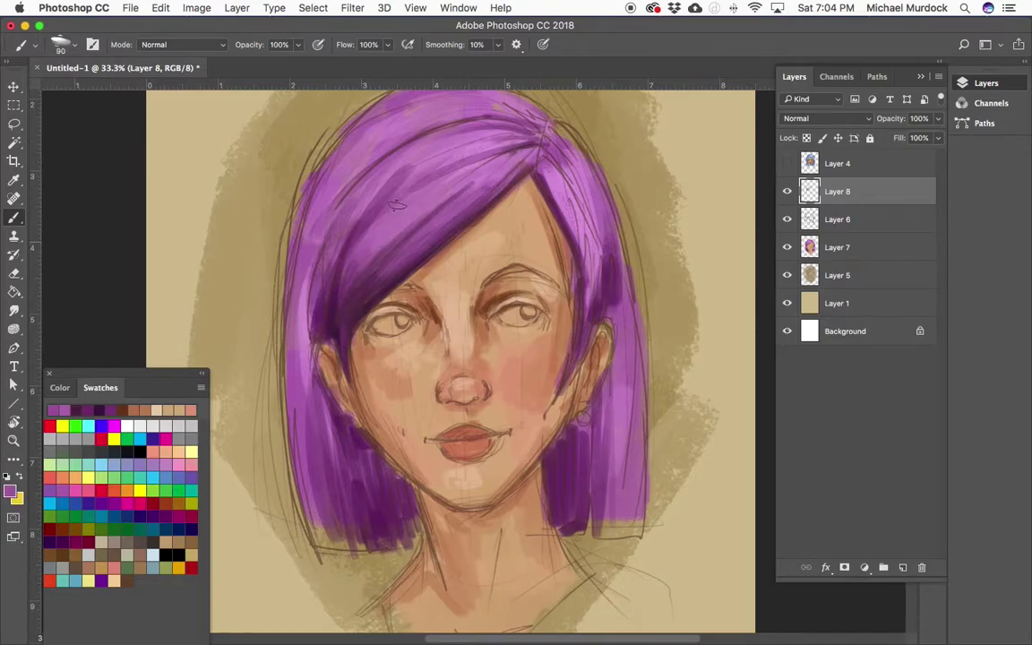
pyautogui.moveTo(462, 130); pyautogui.dragTo(341, 197)
pyautogui.moveTo(448, 112); pyautogui.dragTo(287, 386)
pyautogui.moveTo(355, 504); pyautogui.dragTo(313, 358)
pyautogui.moveTo(375, 441); pyautogui.dragTo(381, 493)
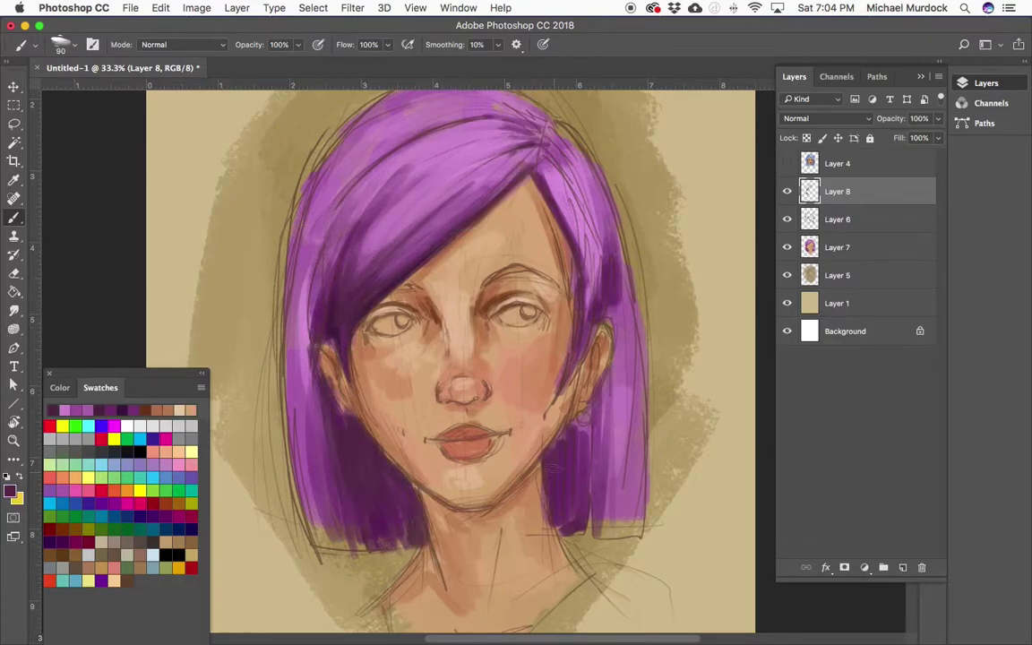
# Choose a redder skin colour and blush both cheeks
pyautogui.keyDown('alt'); pyautogui.click(506, 368); pyautogui.keyUp('alt')
pyautogui.click(11, 490)
pyautogui.click(624, 236)
pyautogui.click(859, 207)
pyautogui.moveTo(524, 354); pyautogui.dragTo(546, 386)
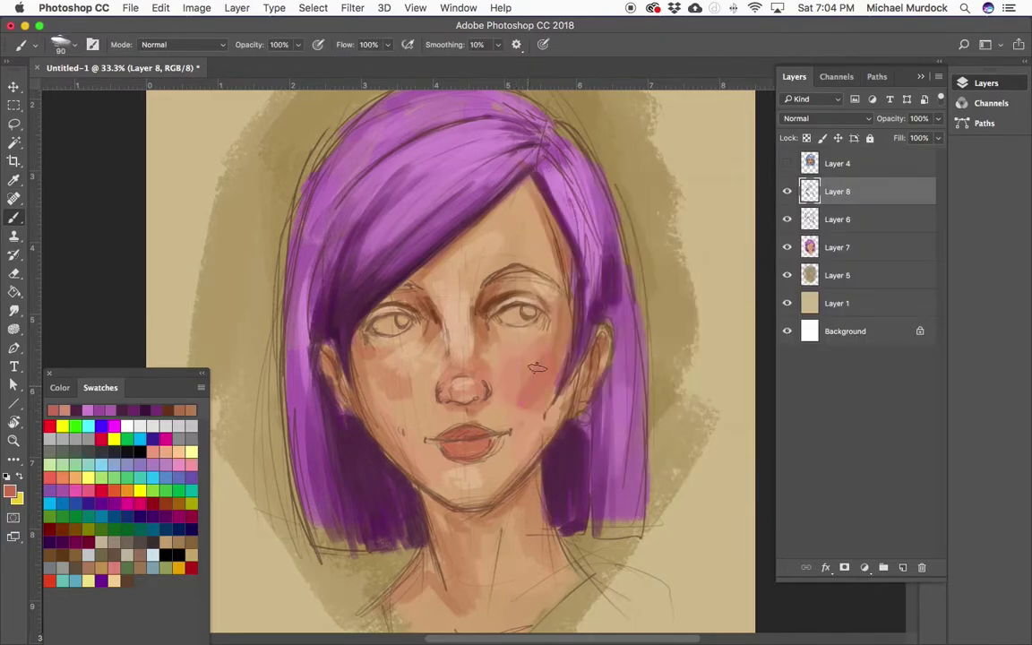
pyautogui.moveTo(345, 367); pyautogui.dragTo(381, 438)
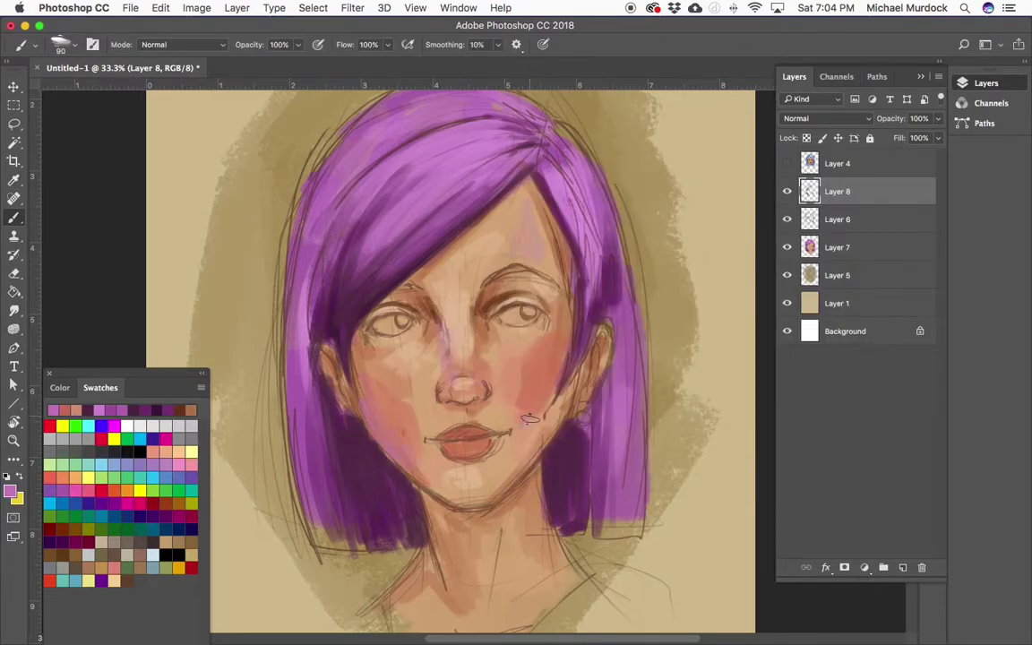
# Soften the hairline, forehead and left cheek with faint peach skin tone
pyautogui.keyDown('alt'); pyautogui.click(465, 244); pyautogui.keyUp('alt')
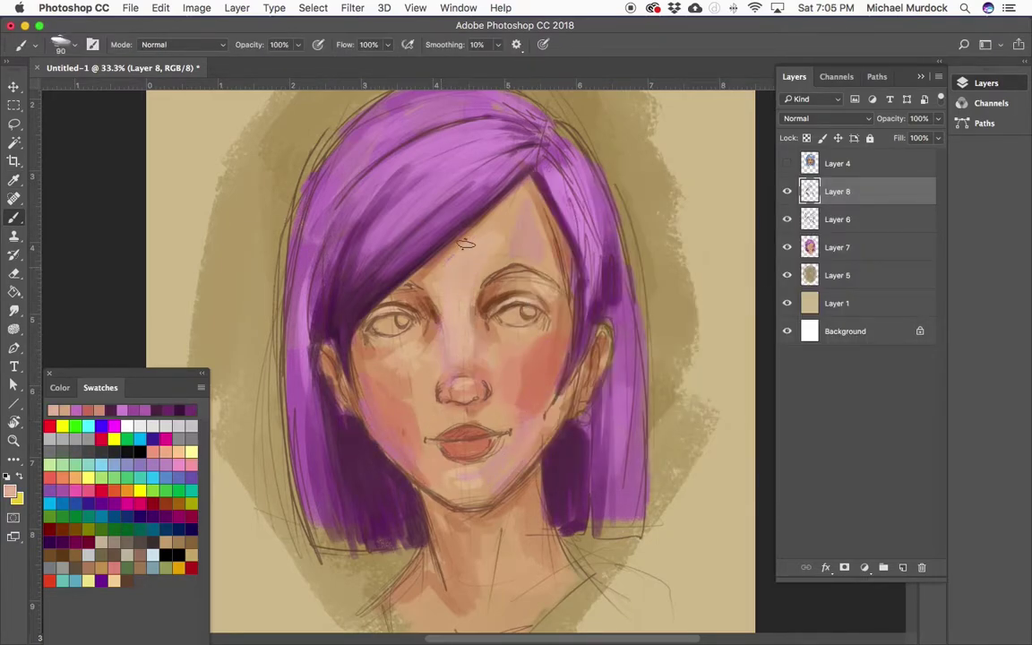
pyautogui.moveTo(465, 244); pyautogui.dragTo(436, 267)
pyautogui.moveTo(417, 349); pyautogui.dragTo(357, 381)
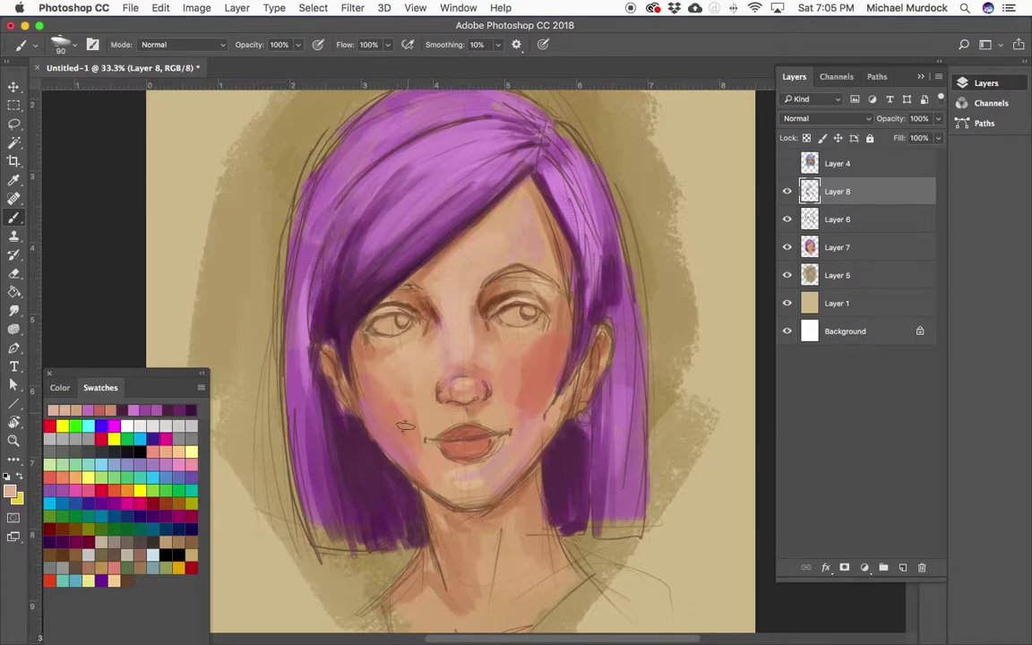
pyautogui.moveTo(407, 305); pyautogui.dragTo(445, 284)
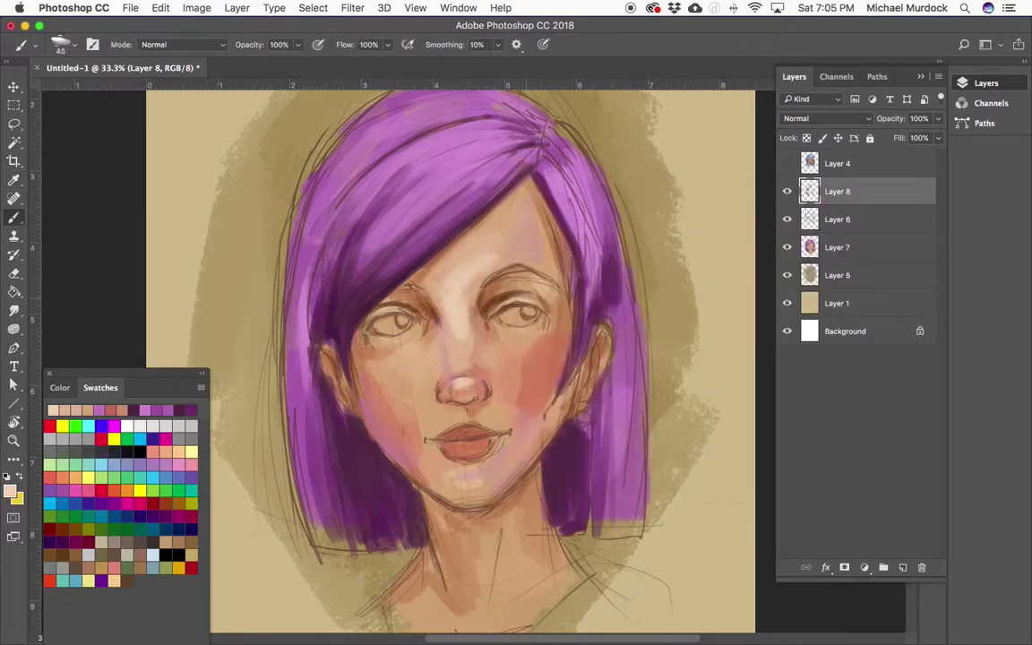
# Paint the whites of both eyes
pyautogui.keyDown('alt'); pyautogui.click(363, 285); pyautogui.keyUp('alt')
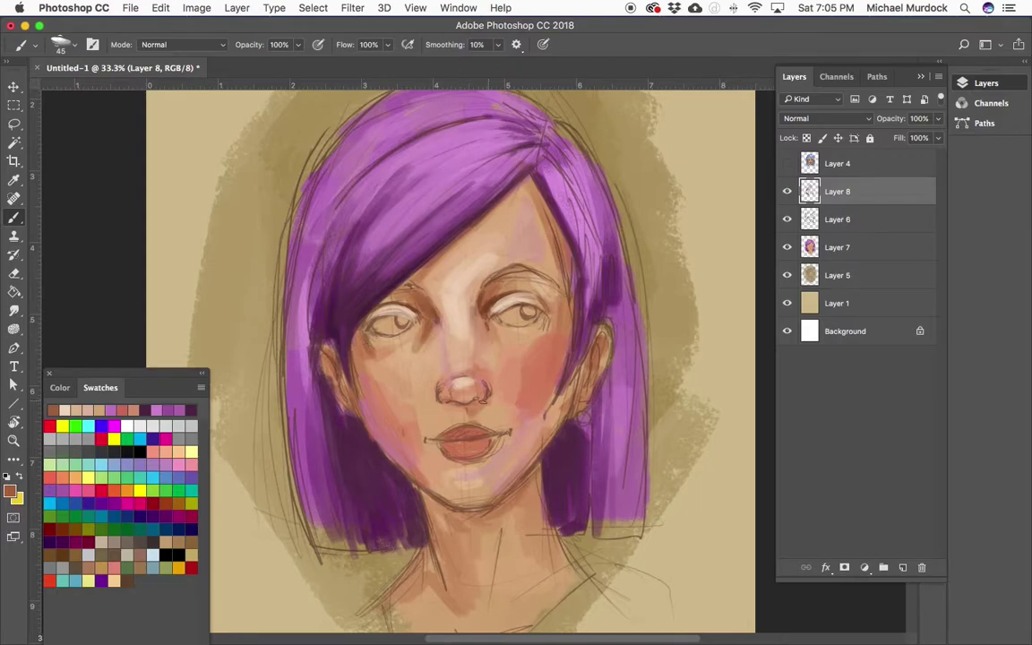
pyautogui.moveTo(372, 323); pyautogui.dragTo(413, 321)
pyautogui.moveTo(492, 316); pyautogui.dragTo(538, 313)
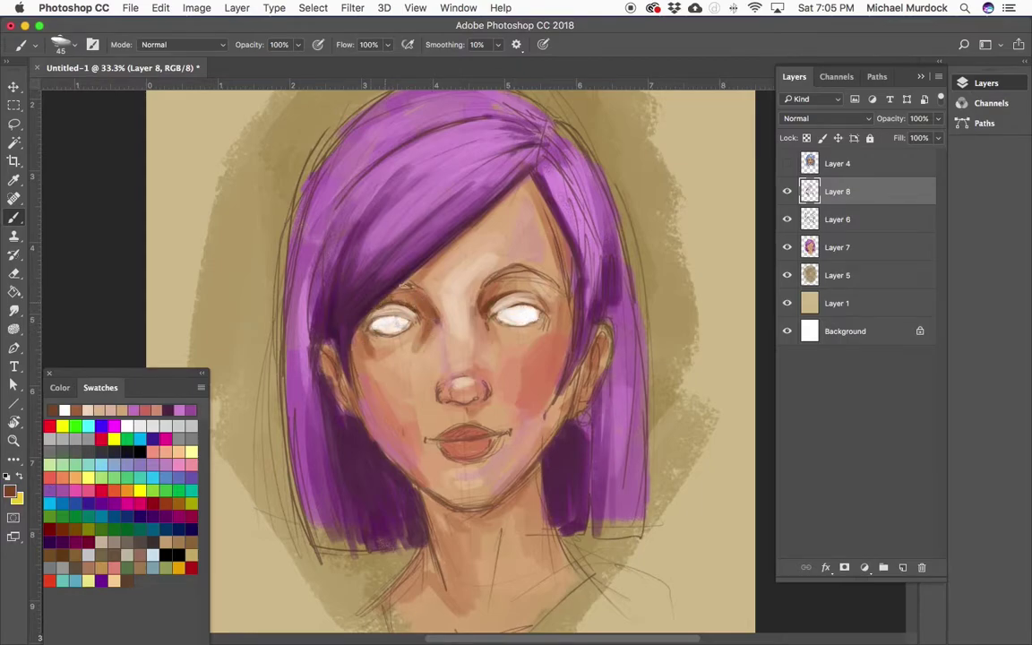
# Darken the brow area between the eyes, then sample tan, brown and reddish-brown tones
pyautogui.moveTo(487, 284); pyautogui.dragTo(490, 332)
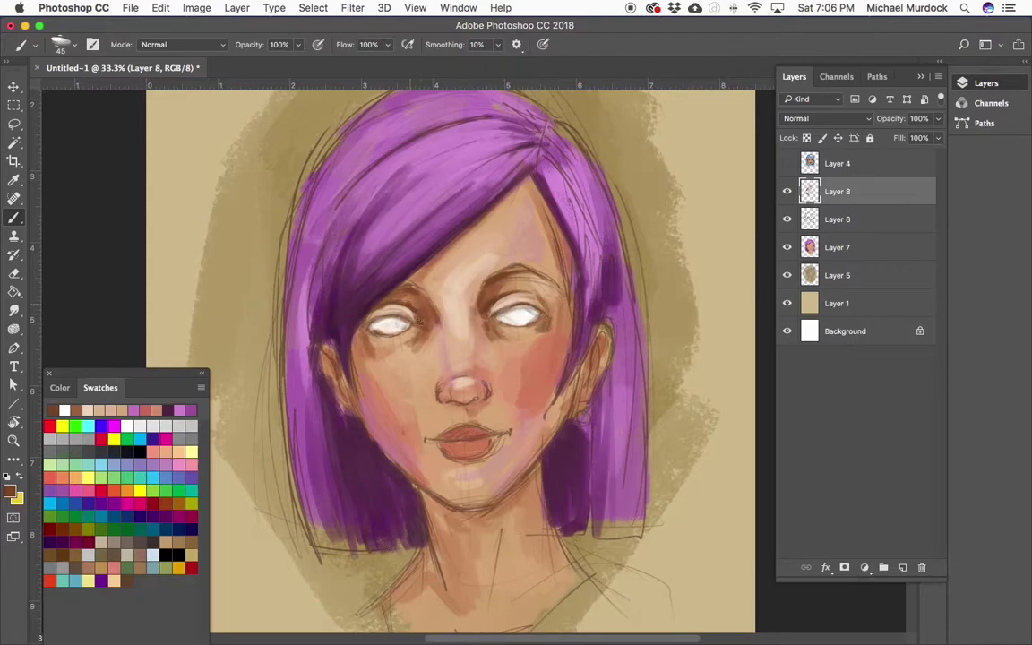
pyautogui.keyDown('alt'); pyautogui.click(344, 279); pyautogui.keyUp('alt')
pyautogui.keyDown('alt'); pyautogui.click(335, 331); pyautogui.keyUp('alt')
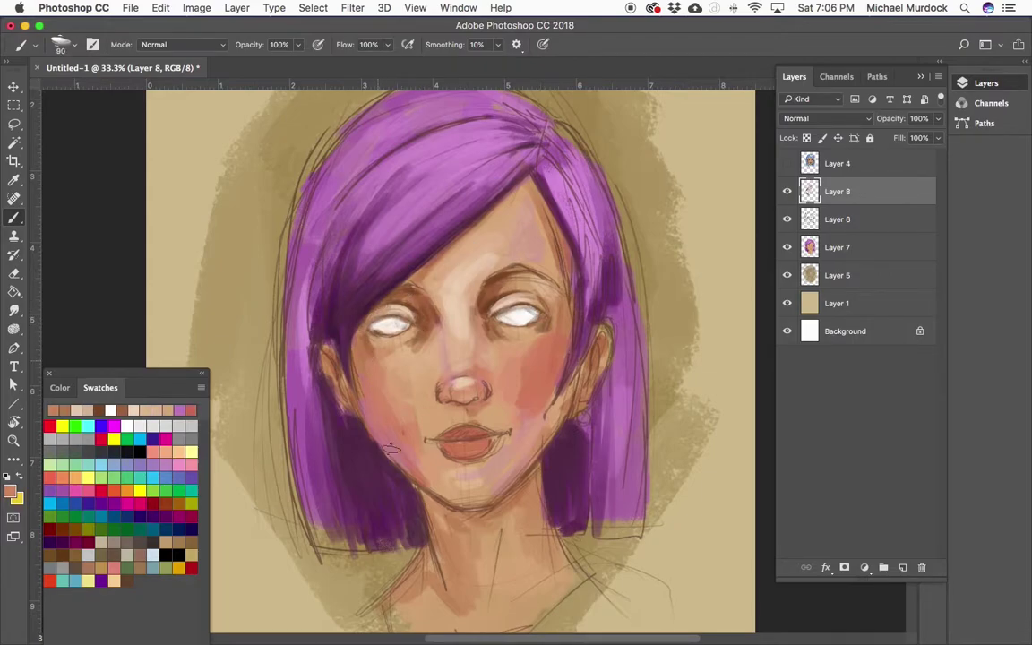
pyautogui.keyDown('alt'); pyautogui.click(472, 296); pyautogui.keyUp('alt')
pyautogui.keyDown('alt'); pyautogui.click(467, 320); pyautogui.keyUp('alt')
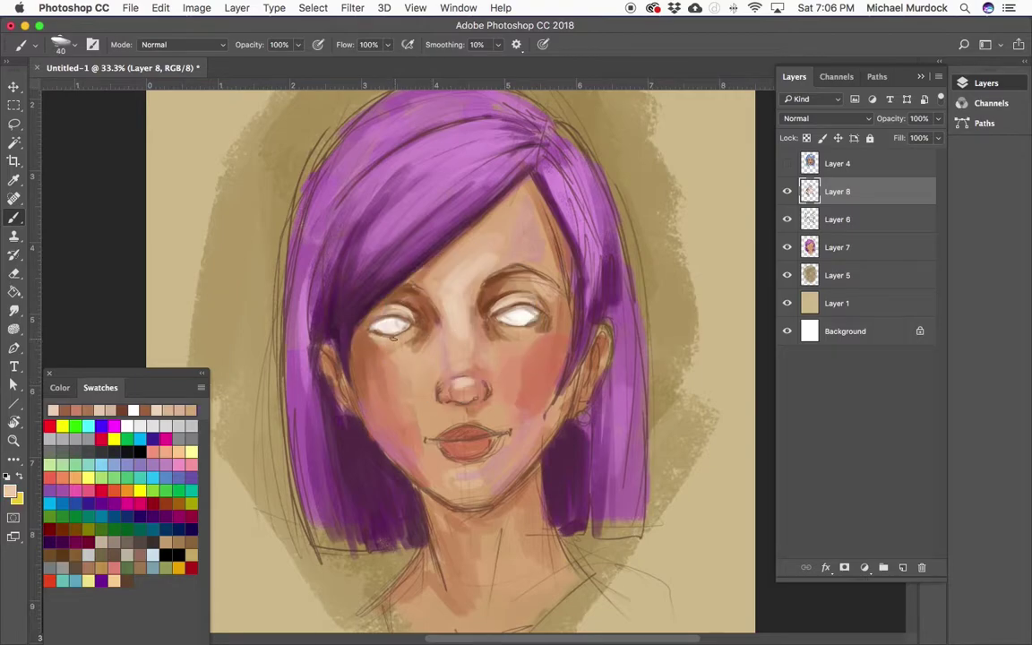
pyautogui.keyDown('alt'); pyautogui.click(416, 292); pyautogui.keyUp('alt')
pyautogui.keyDown('alt'); pyautogui.click(389, 295); pyautogui.keyUp('alt')
pyautogui.keyDown('alt'); pyautogui.click(385, 282); pyautogui.keyUp('alt')
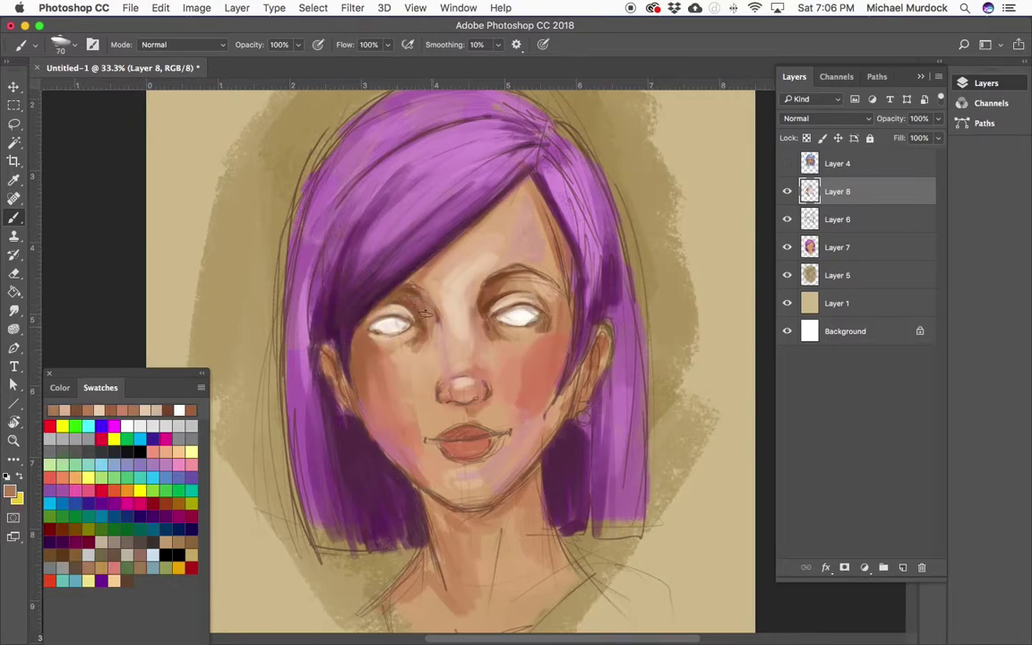
pyautogui.keyDown('alt'); pyautogui.click(438, 284); pyautogui.keyUp('alt')
# Sample light peach skin tones around the left eye and across the face
pyautogui.keyDown('alt'); pyautogui.click(401, 309); pyautogui.keyUp('alt')
pyautogui.keyDown('alt'); pyautogui.click(354, 333); pyautogui.keyUp('alt')
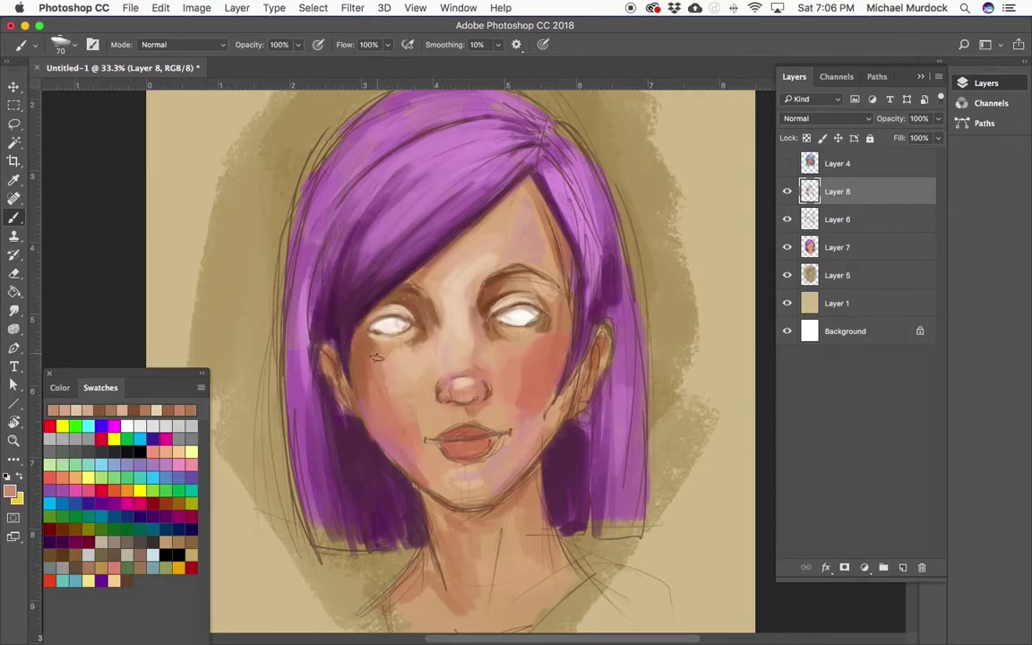
pyautogui.keyDown('alt'); pyautogui.click(380, 334); pyautogui.keyUp('alt')
pyautogui.keyDown('alt'); pyautogui.click(380, 333); pyautogui.keyUp('alt')
pyautogui.keyDown('alt'); pyautogui.click(359, 363); pyautogui.keyUp('alt')
pyautogui.keyDown('alt'); pyautogui.click(381, 345); pyautogui.keyUp('alt')
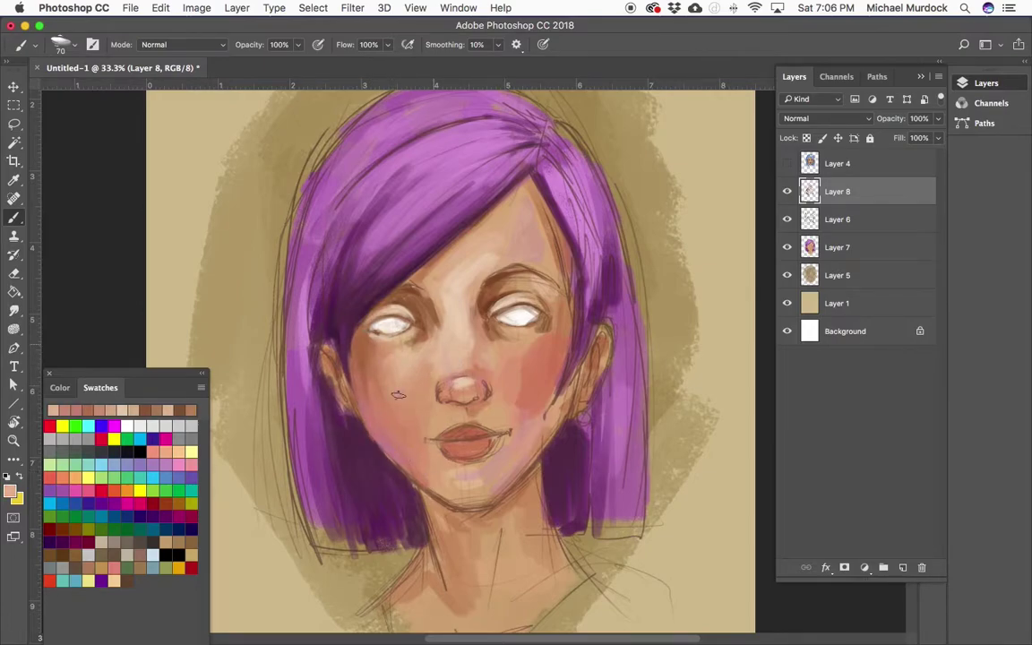
pyautogui.keyDown('alt'); pyautogui.click(394, 255); pyautogui.keyUp('alt')
pyautogui.keyDown('alt'); pyautogui.click(367, 268); pyautogui.keyUp('alt')
pyautogui.keyDown('alt'); pyautogui.click(358, 264); pyautogui.keyUp('alt')
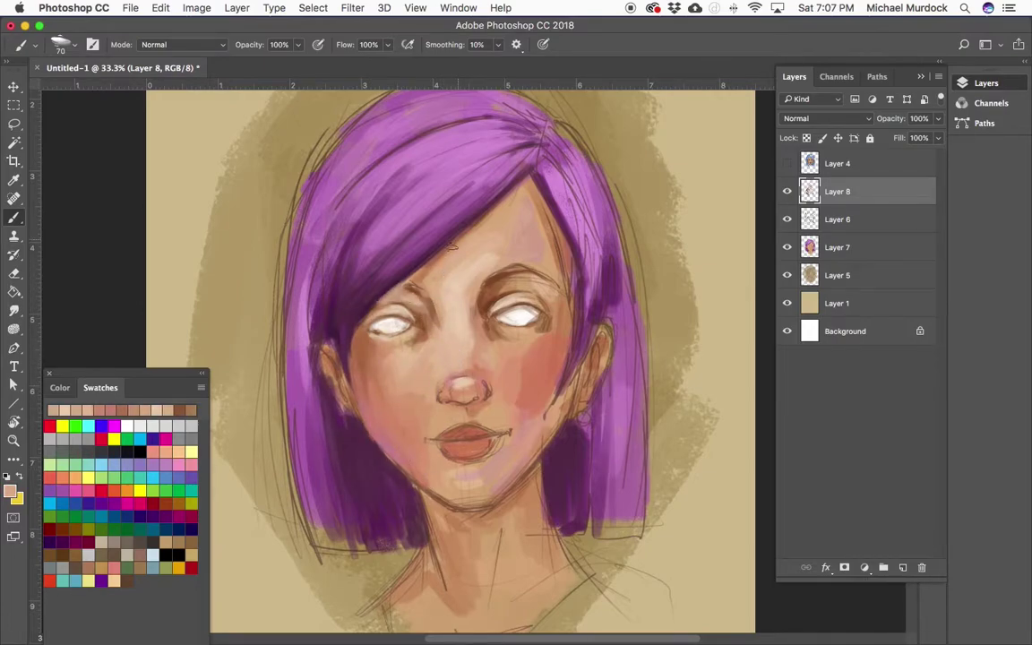
pyautogui.keyDown('alt'); pyautogui.click(400, 233); pyautogui.keyUp('alt')
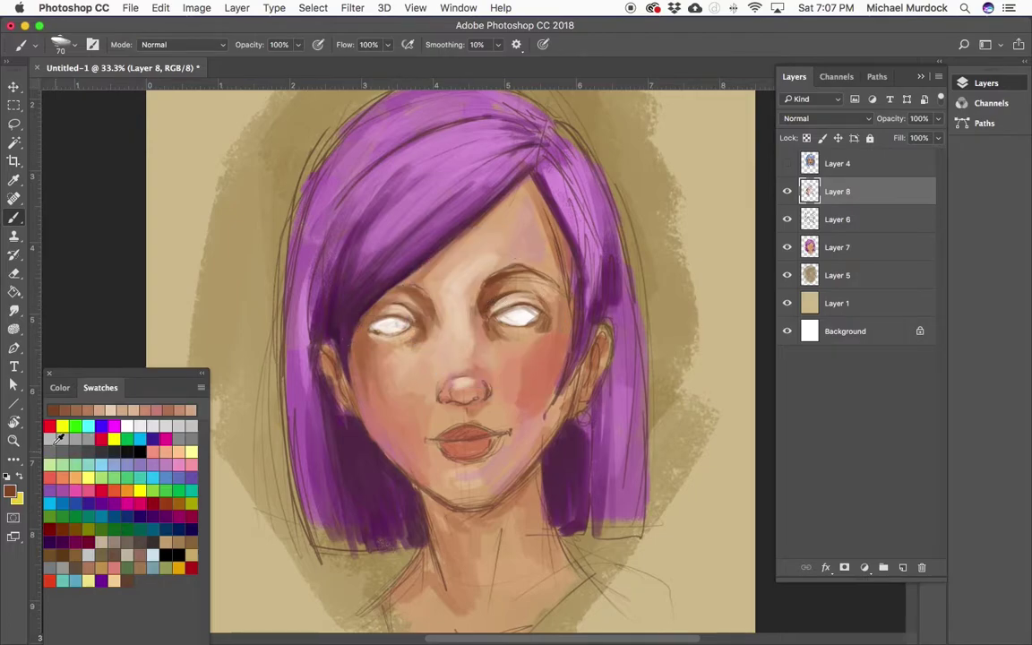
# Set a dark brown foreground colour, shrink the brush, then switch to white
pyautogui.click(9, 490)
pyautogui.press('Return')
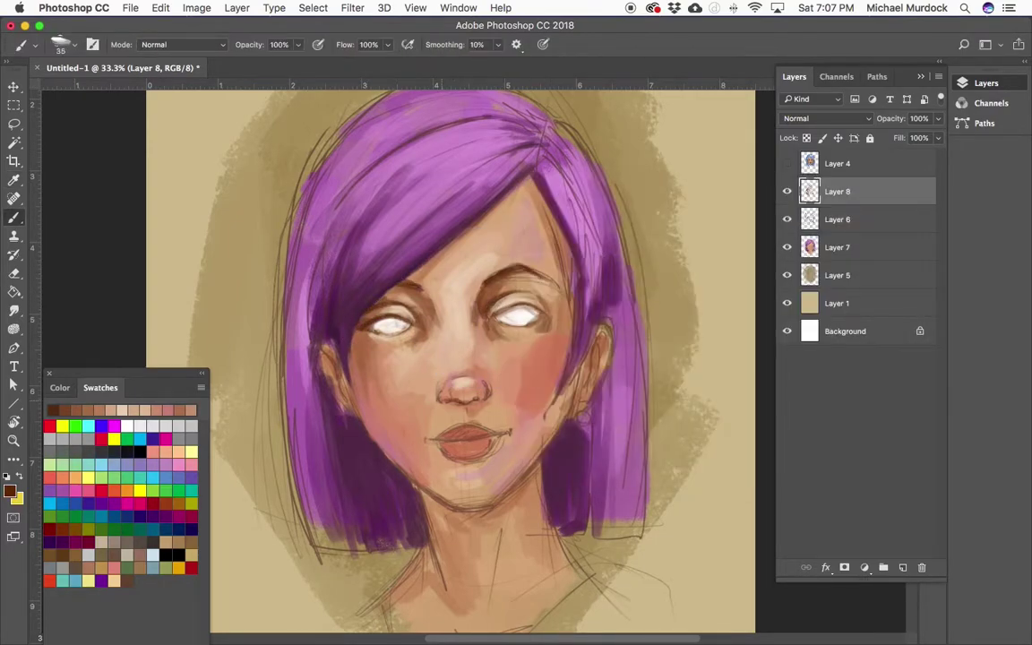
pyautogui.click(9, 490)
pyautogui.press('Return')
pyautogui.press('[')
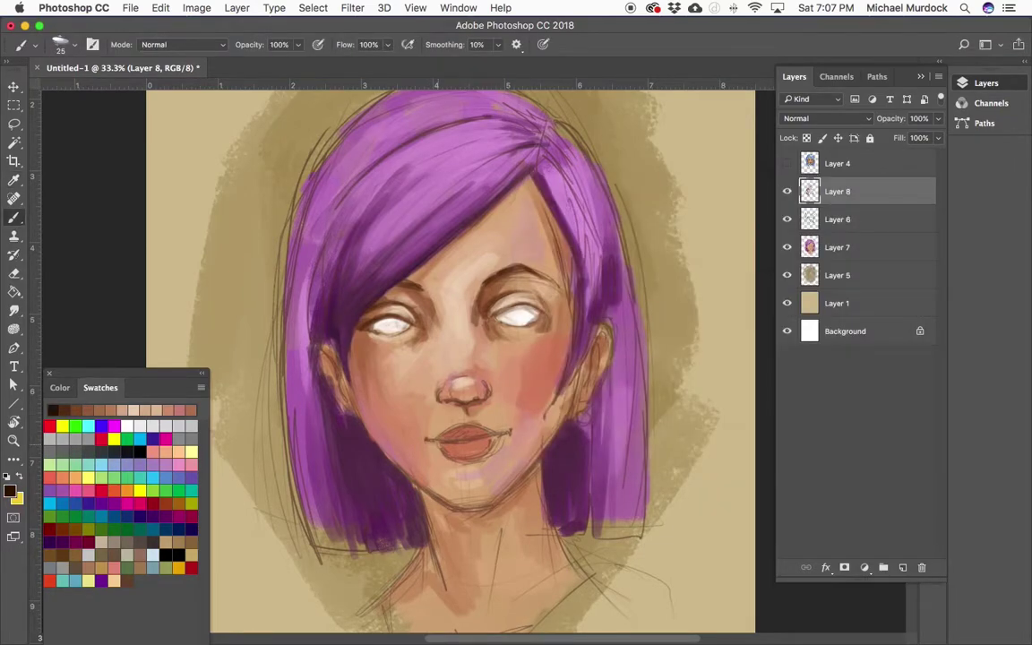
pyautogui.click(127, 425)
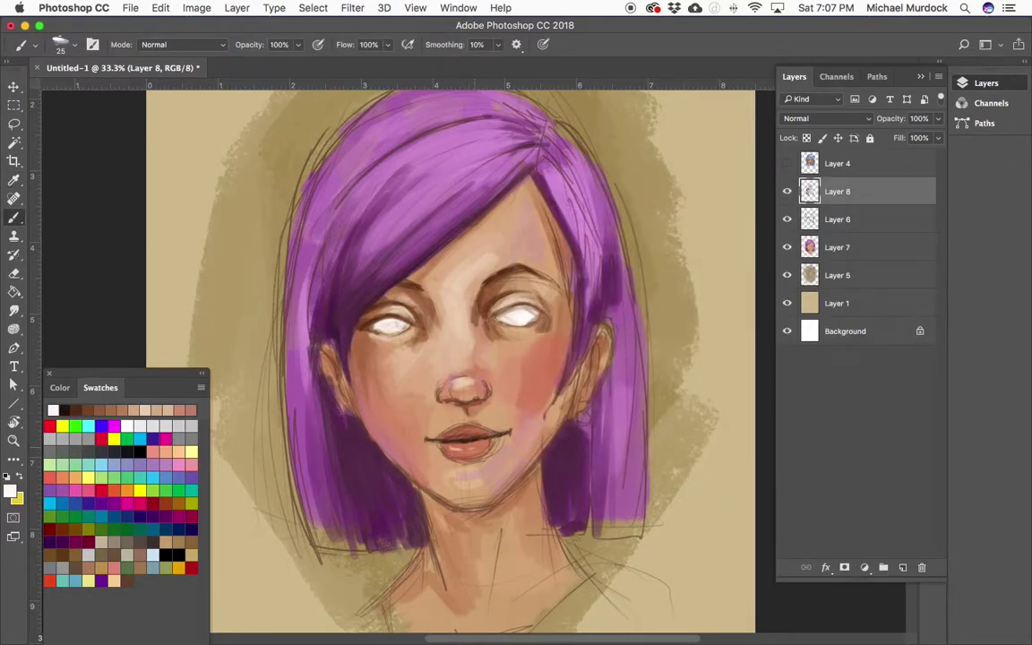
# Sample a darker skin tone with a larger brush and soften around the left eyebrow
pyautogui.keyDown('alt'); pyautogui.click(416, 341); pyautogui.keyUp('alt')
pyautogui.press(']')
pyautogui.press(']')
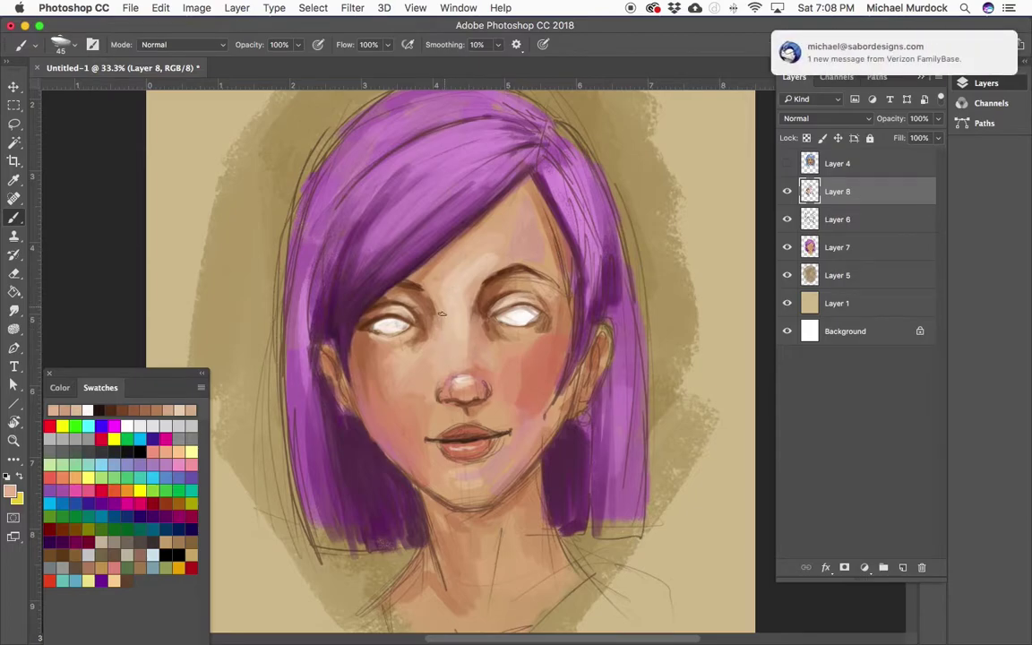
pyautogui.press(']')
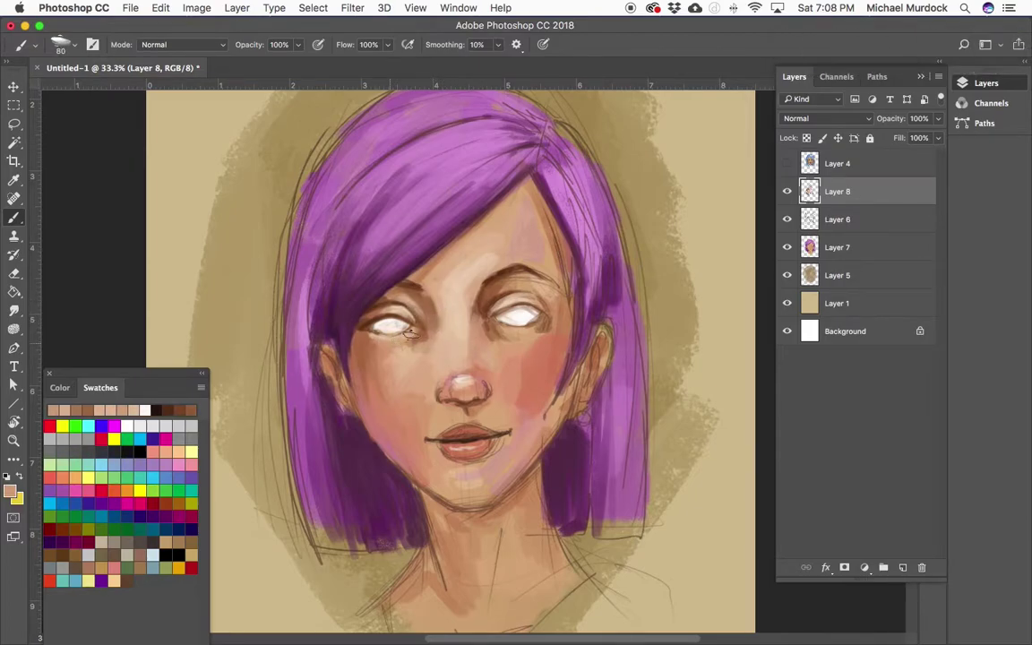
pyautogui.keyDown('alt'); pyautogui.click(331, 309); pyautogui.keyUp('alt')
pyautogui.moveTo(466, 297); pyautogui.dragTo(394, 302)
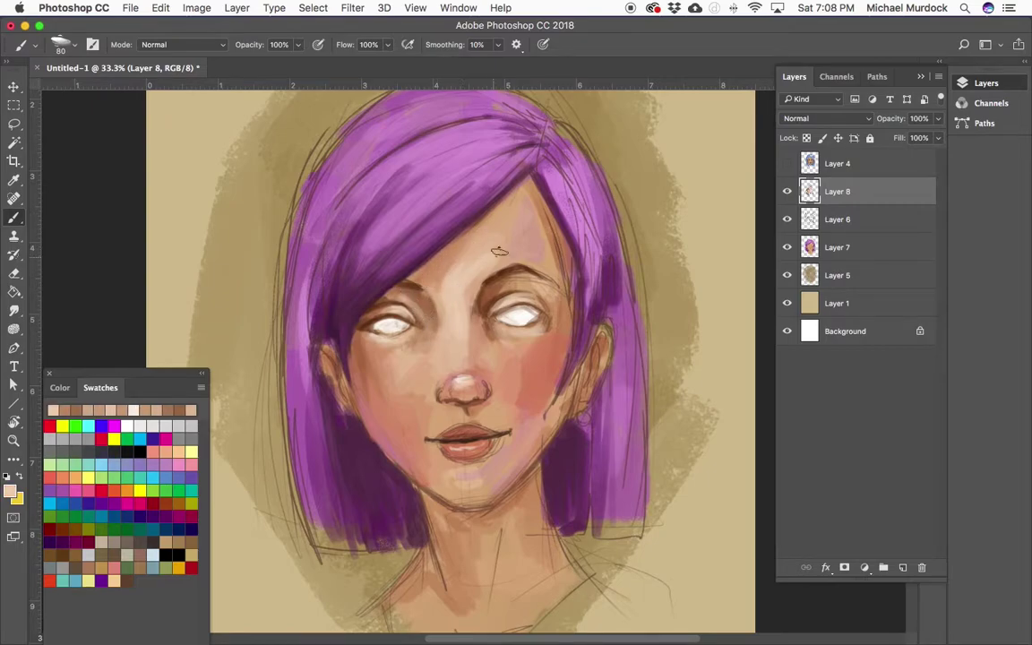
# Sample lighter pink and peach skin tones under the left eye with a smaller brush
pyautogui.keyDown('alt'); pyautogui.click(481, 366); pyautogui.keyUp('alt')
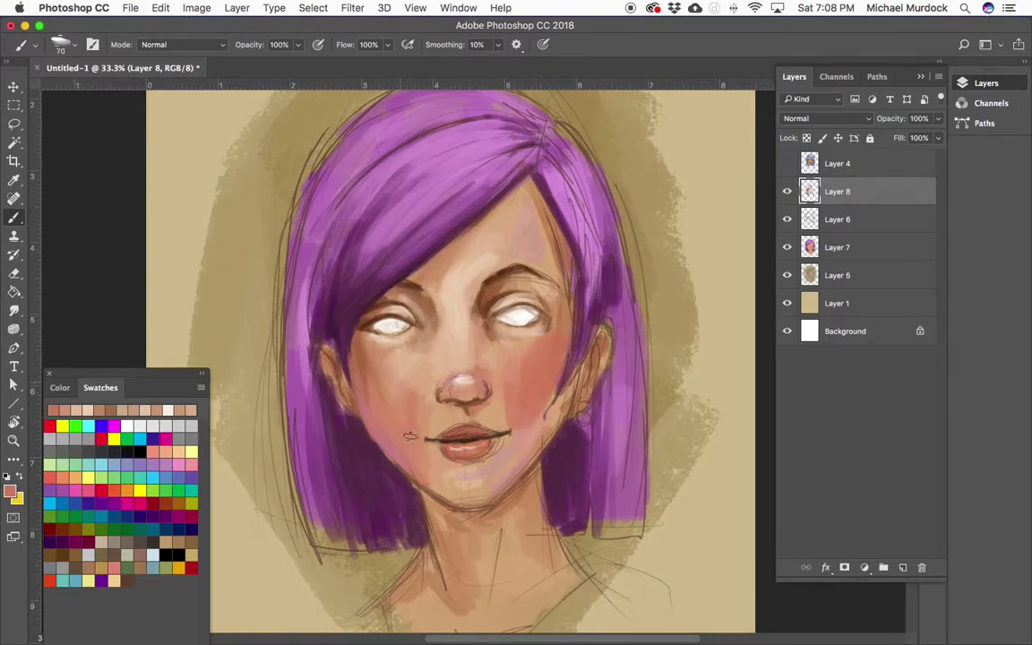
pyautogui.press('[')
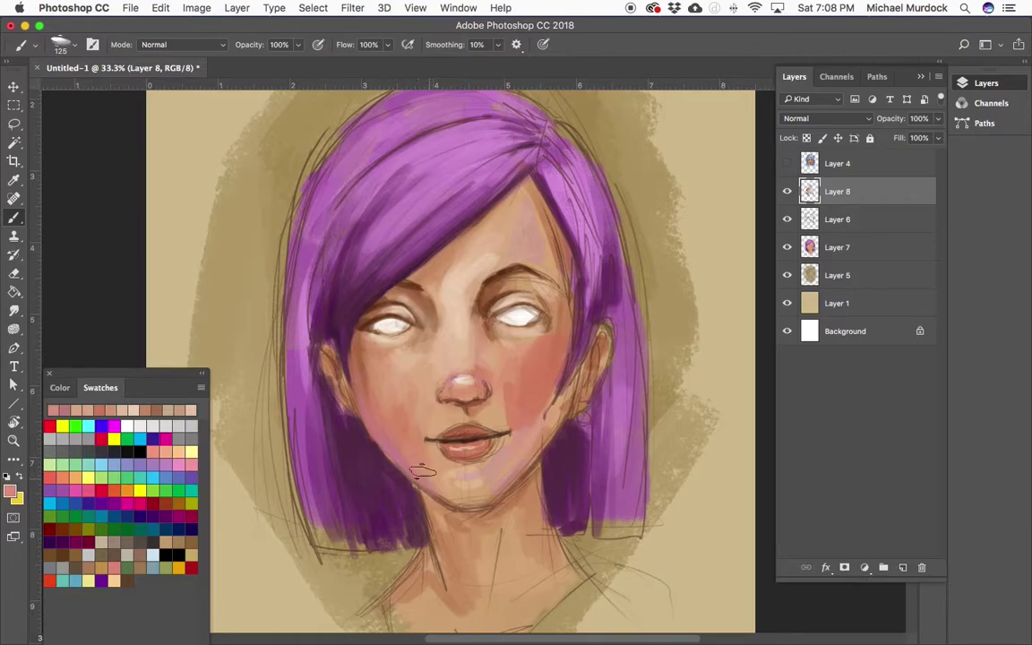
pyautogui.press('[')
pyautogui.press('[')
pyautogui.press('[')
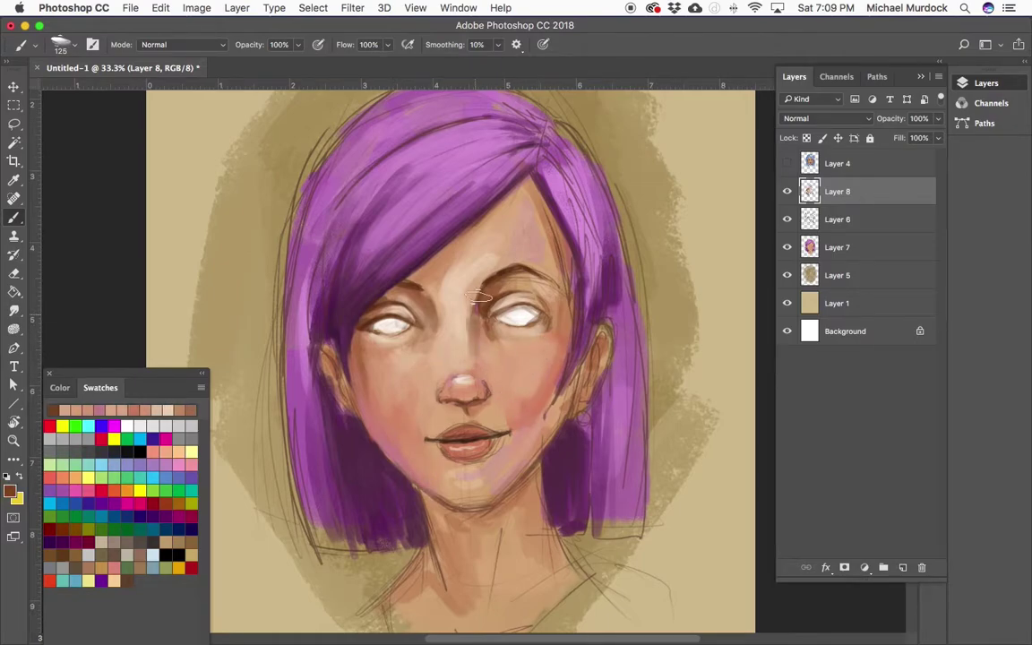
pyautogui.keyDown('alt'); pyautogui.click(494, 247); pyautogui.keyUp('alt')
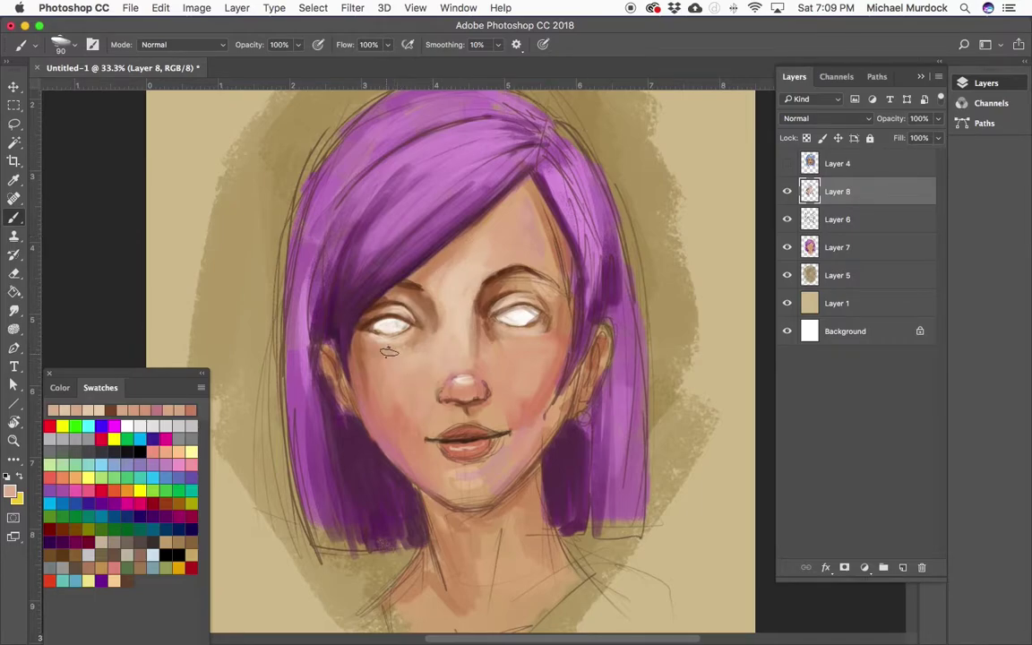
pyautogui.keyDown('alt'); pyautogui.click(380, 322); pyautogui.keyUp('alt')
pyautogui.press('[')
pyautogui.press('[')
pyautogui.press('[')
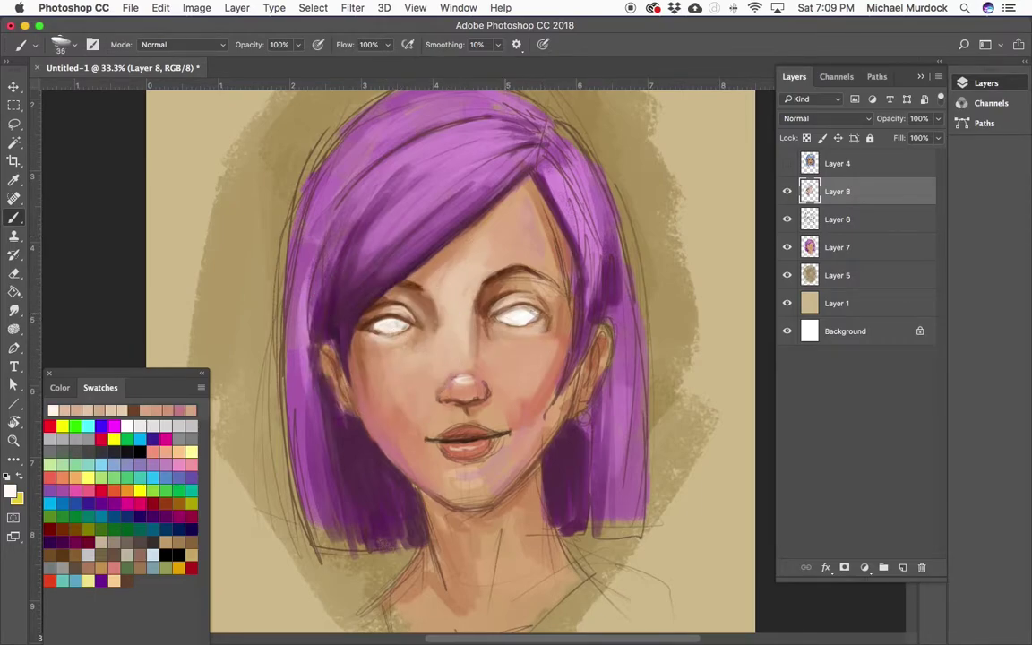
# Sample browns and light beige from the face and touch up the skin near the brows
pyautogui.keyDown('alt'); pyautogui.click(340, 294); pyautogui.keyUp('alt')
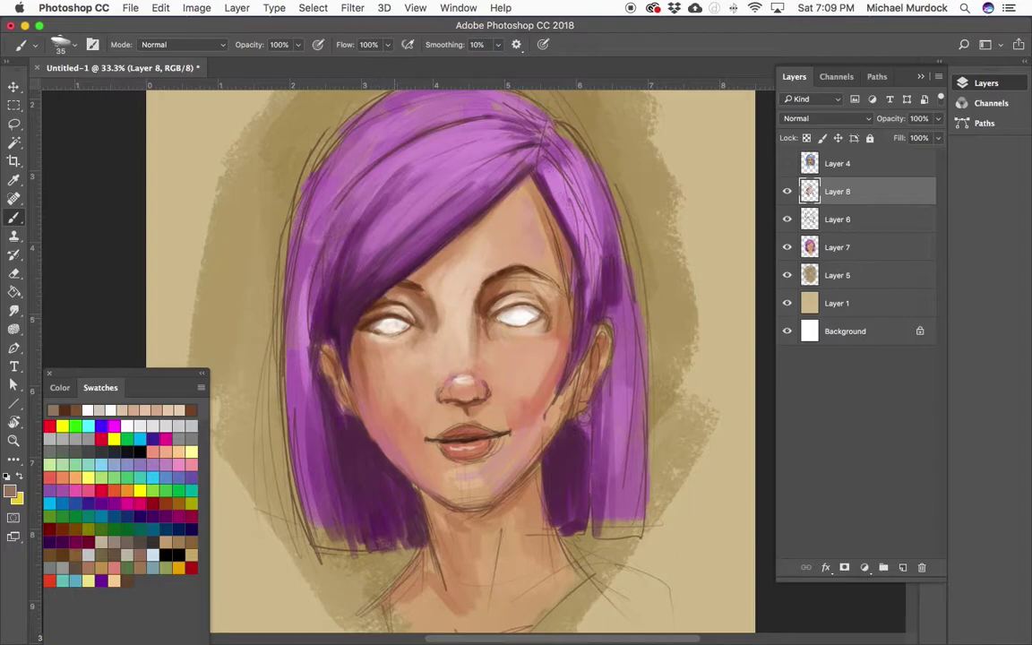
pyautogui.keyDown('alt'); pyautogui.click(466, 282); pyautogui.keyUp('alt')
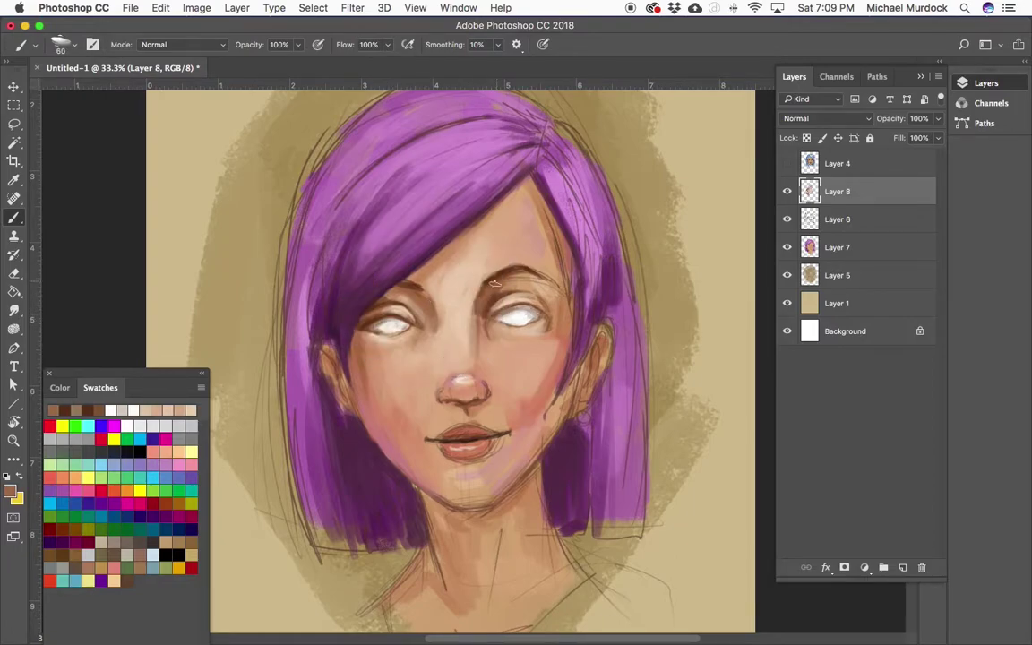
pyautogui.keyDown('alt'); pyautogui.click(484, 265); pyautogui.keyUp('alt')
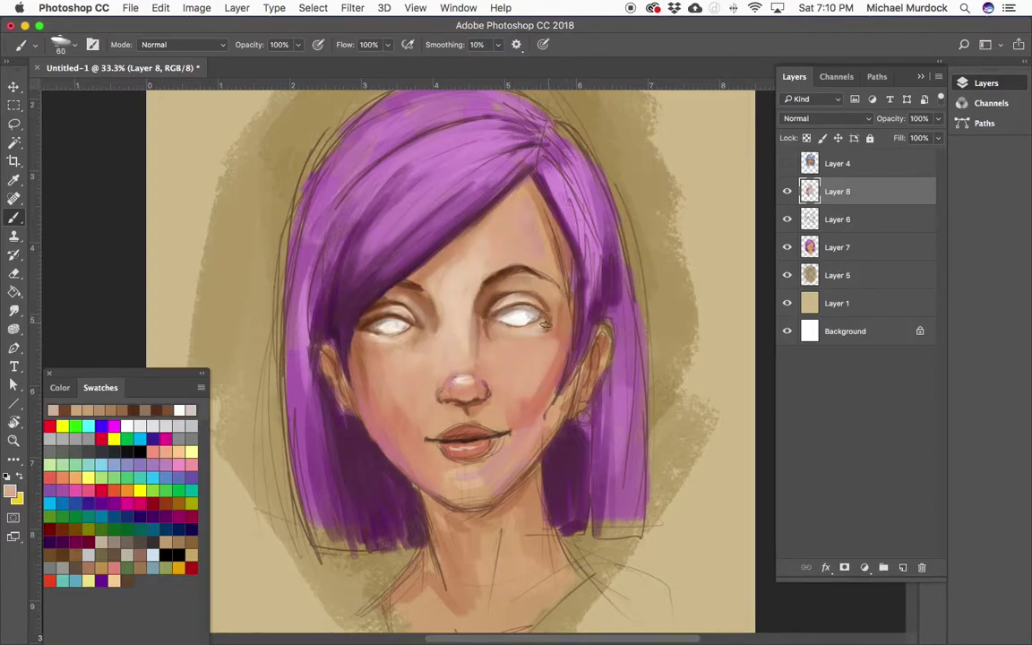
pyautogui.keyDown('alt'); pyautogui.click(437, 310); pyautogui.keyUp('alt')
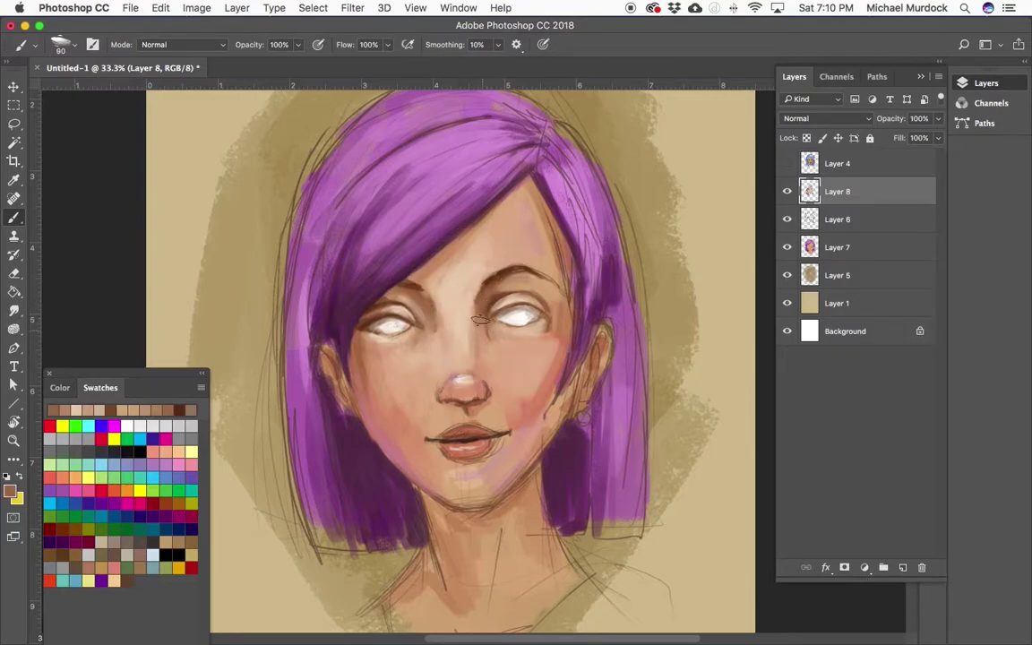
pyautogui.keyDown('alt'); pyautogui.click(485, 339); pyautogui.keyUp('alt')
pyautogui.keyDown('alt'); pyautogui.click(488, 269); pyautogui.keyUp('alt')
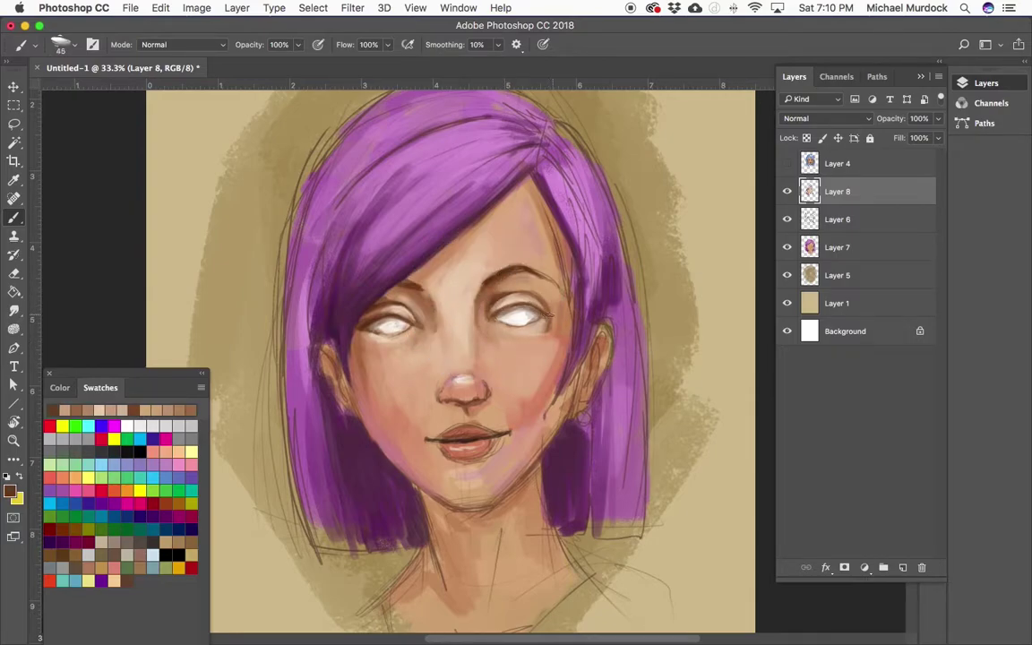
pyautogui.keyDown('alt'); pyautogui.click(375, 280); pyautogui.keyUp('alt')
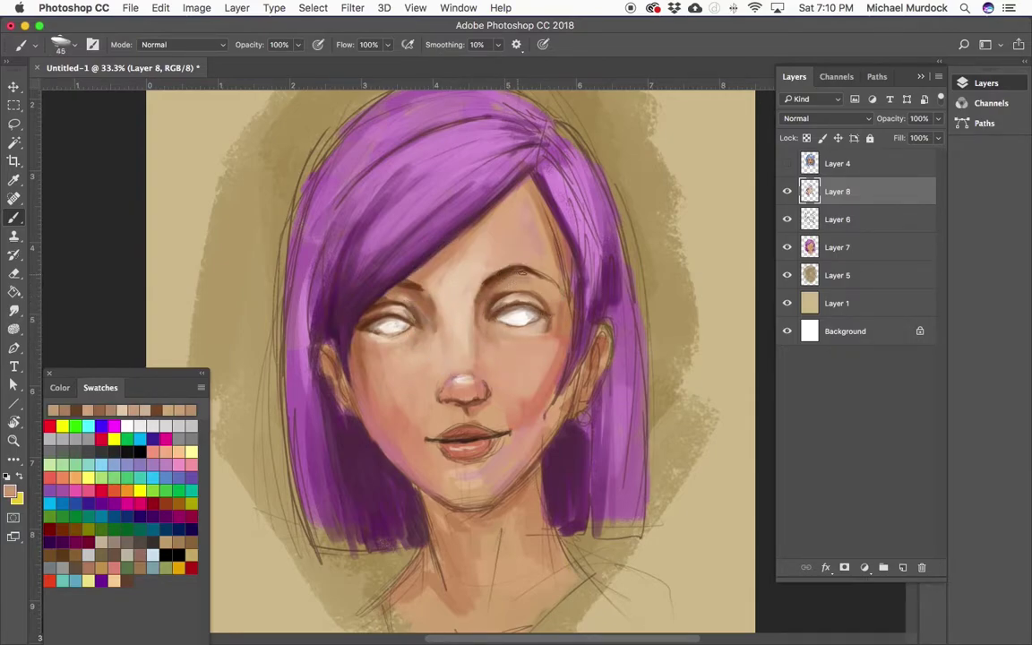
pyautogui.moveTo(488, 269); pyautogui.dragTo(502, 255)
# Paint light salmon and peach strokes on the left cheek with a larger brush
pyautogui.keyDown('alt'); pyautogui.click(480, 252); pyautogui.keyUp('alt')
pyautogui.press(']')
pyautogui.press(']')
pyautogui.press(']')
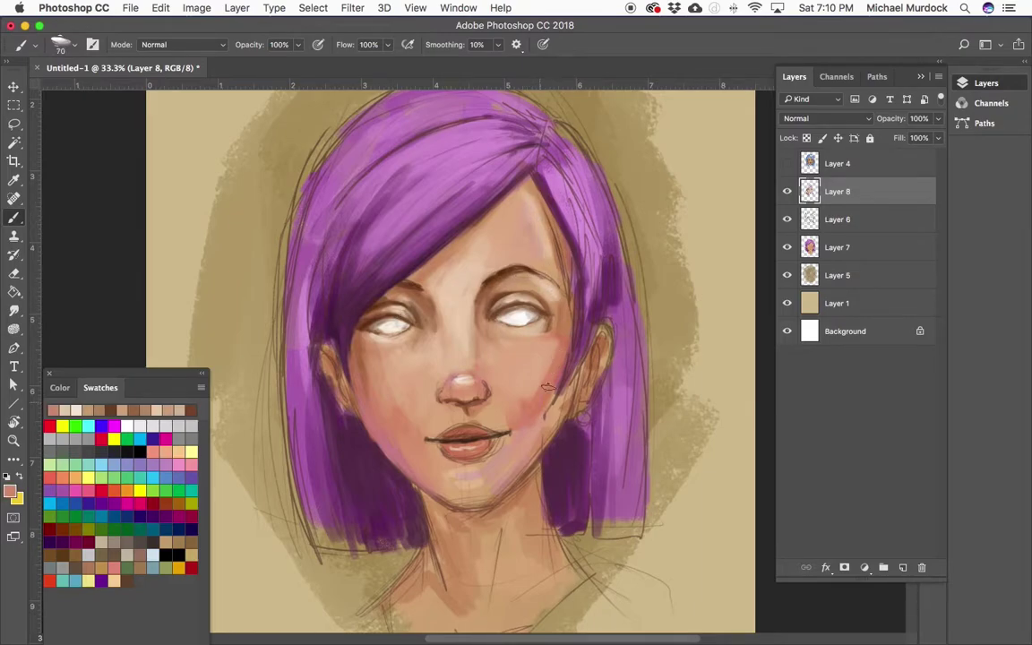
pyautogui.keyDown('alt'); pyautogui.click(480, 407); pyautogui.keyUp('alt')
pyautogui.keyDown('alt'); pyautogui.click(396, 420); pyautogui.keyUp('alt')
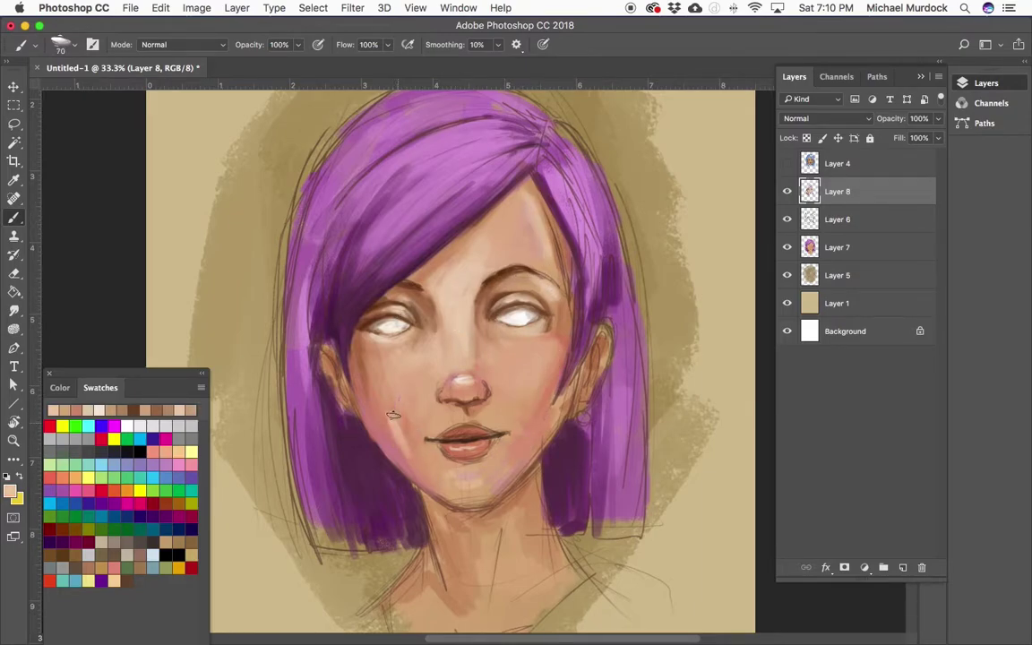
pyautogui.moveTo(354, 368); pyautogui.dragTo(358, 394)
pyautogui.keyDown('alt'); pyautogui.click(468, 507); pyautogui.keyUp('alt')
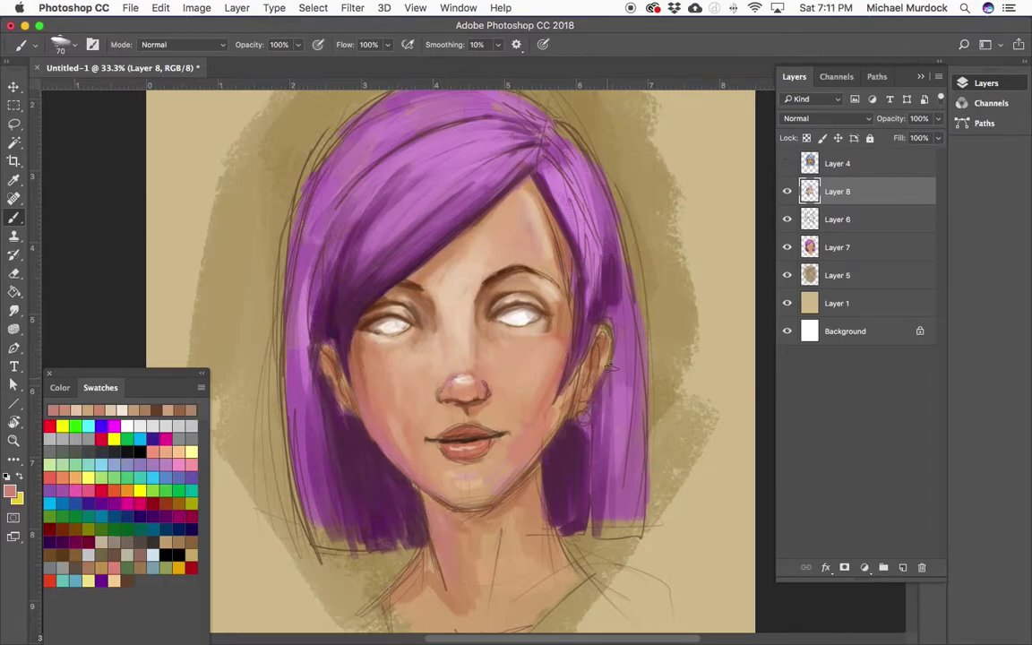
pyautogui.keyDown('alt'); pyautogui.click(570, 293); pyautogui.keyUp('alt')
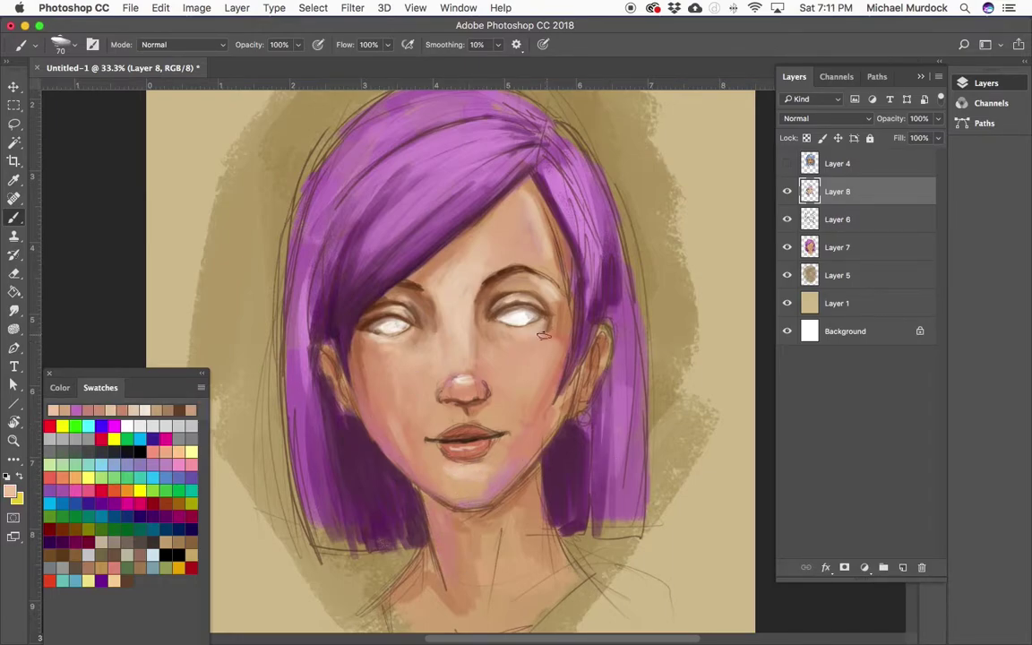
pyautogui.press('super+minus')
pyautogui.press('super+plus')
pyautogui.press('super+plus')
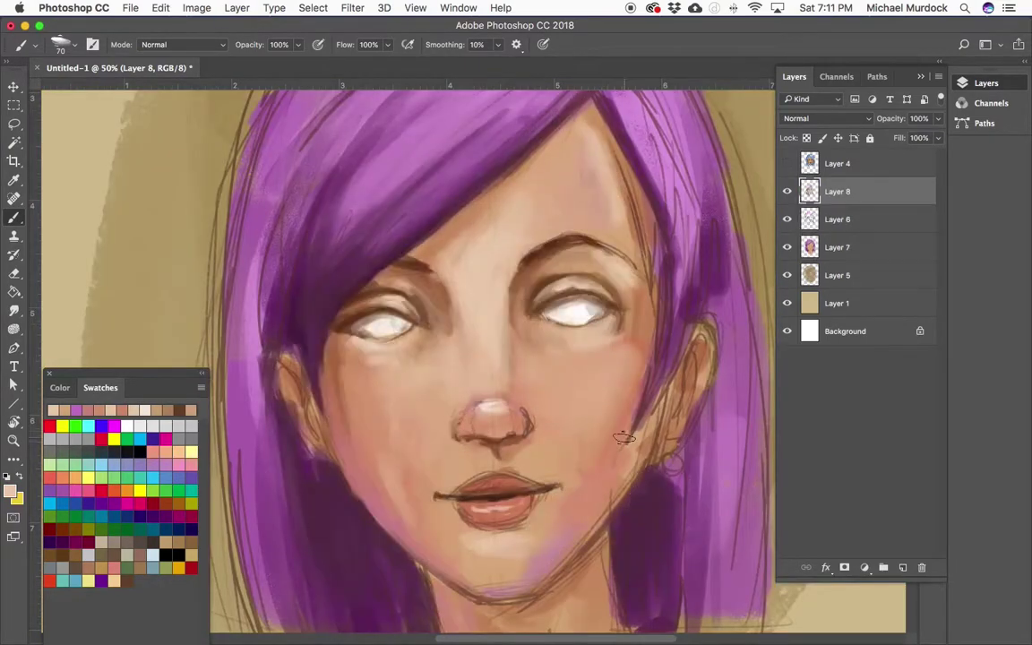
# Toggle Layer 8 off and on to compare the painting at full view
pyautogui.press('super+minus')
pyautogui.press('super+minus')
pyautogui.click(786, 192)
pyautogui.click(787, 192)
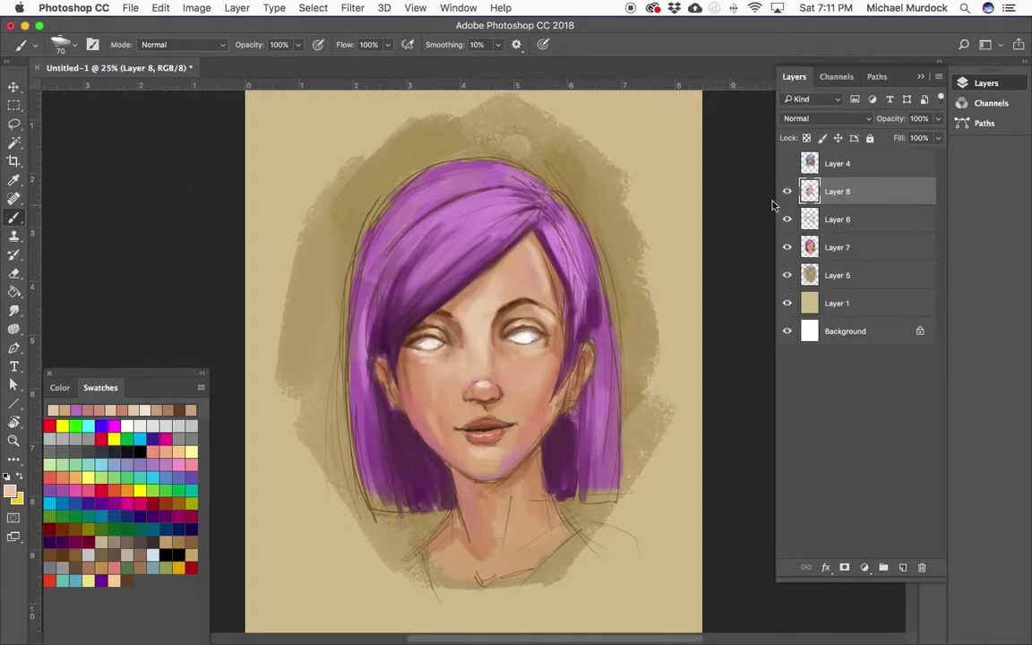
pyautogui.press('super+plus')
pyautogui.press('super+plus')
# Paint a dark violet stroke above the right eyebrow
pyautogui.keyDown('alt'); pyautogui.click(387, 304); pyautogui.keyUp('alt')
pyautogui.click(11, 490)
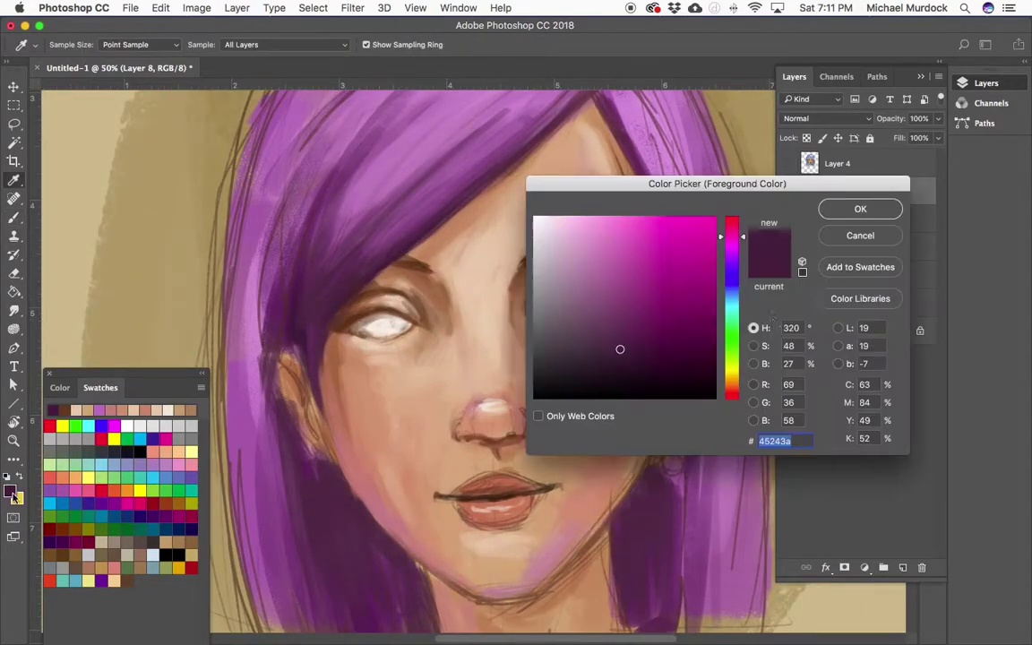
pyautogui.press('Return')
pyautogui.press('b')
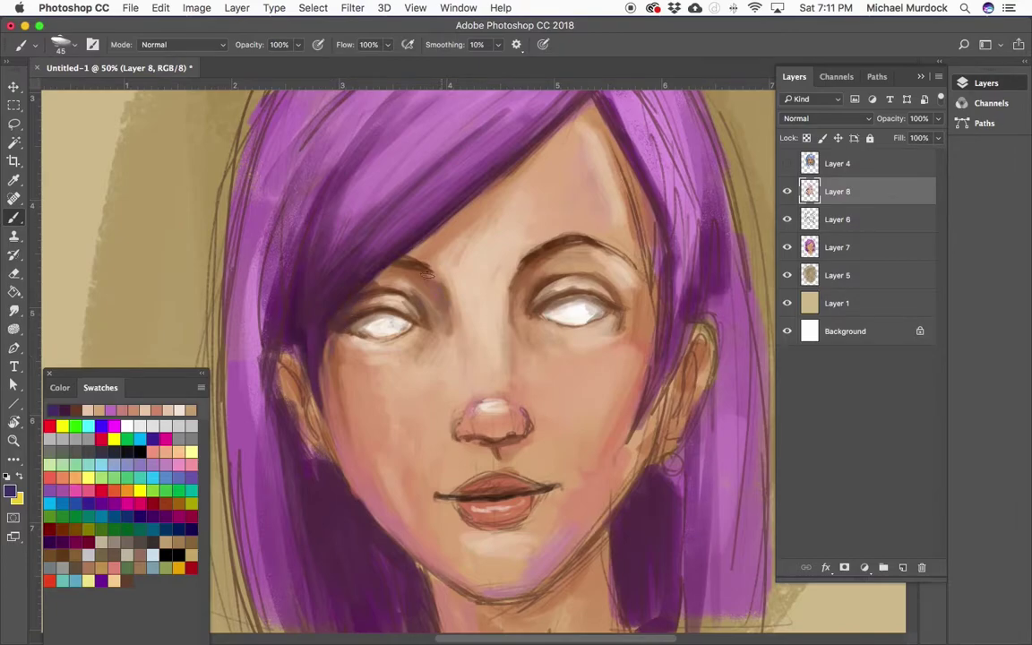
pyautogui.moveTo(534, 242); pyautogui.dragTo(492, 248)
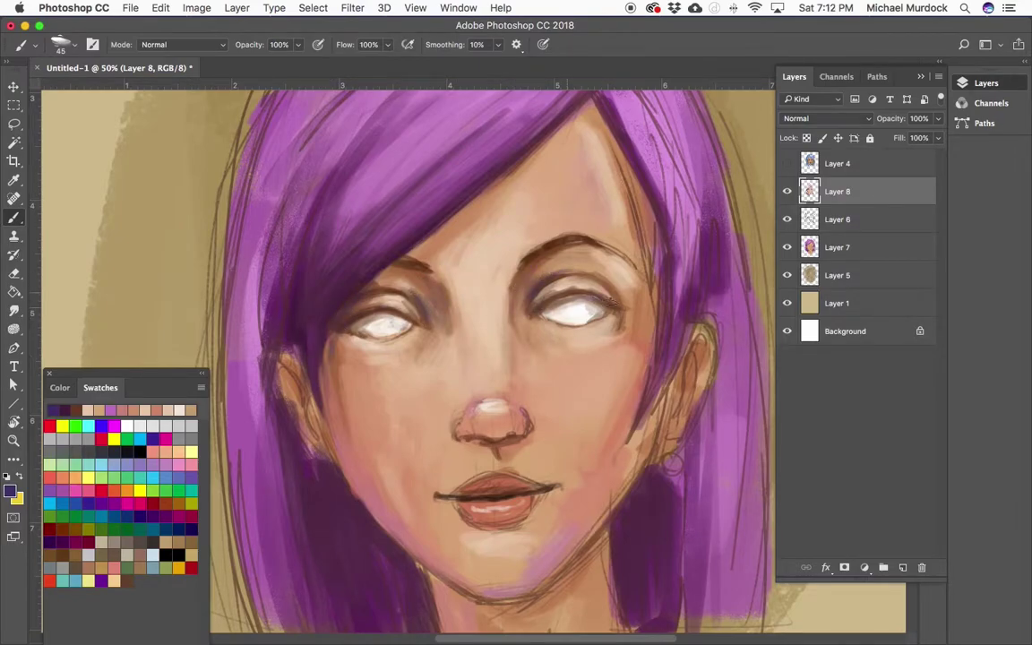
# Make the nose tip pinker with a sampled reddish brown, then set a lighter peach
pyautogui.keyDown('alt'); pyautogui.click(502, 438); pyautogui.keyUp('alt')
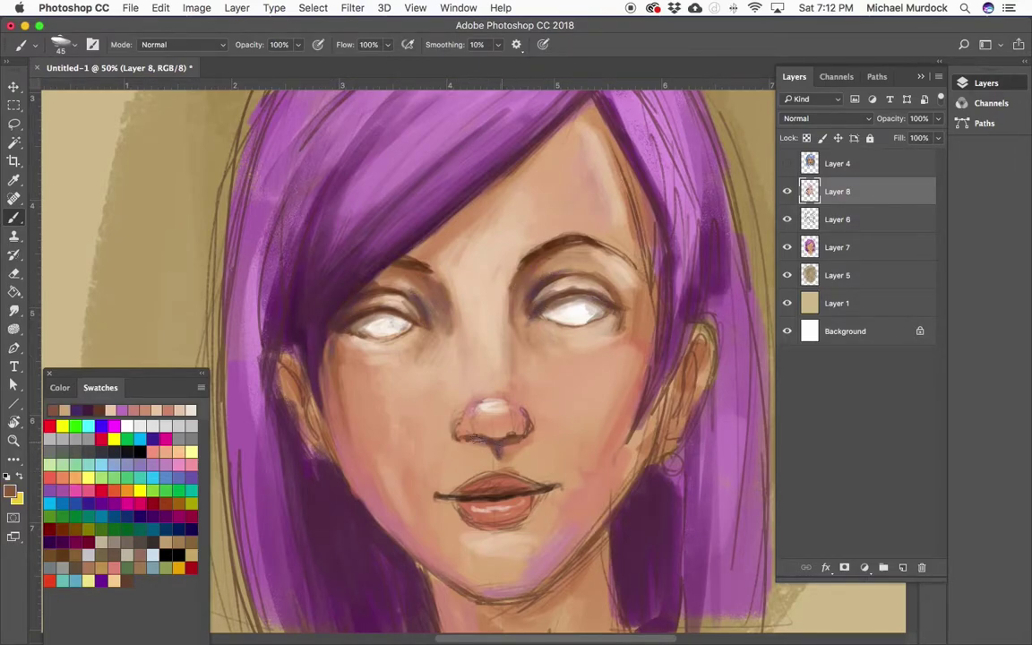
pyautogui.moveTo(506, 407); pyautogui.dragTo(484, 414)
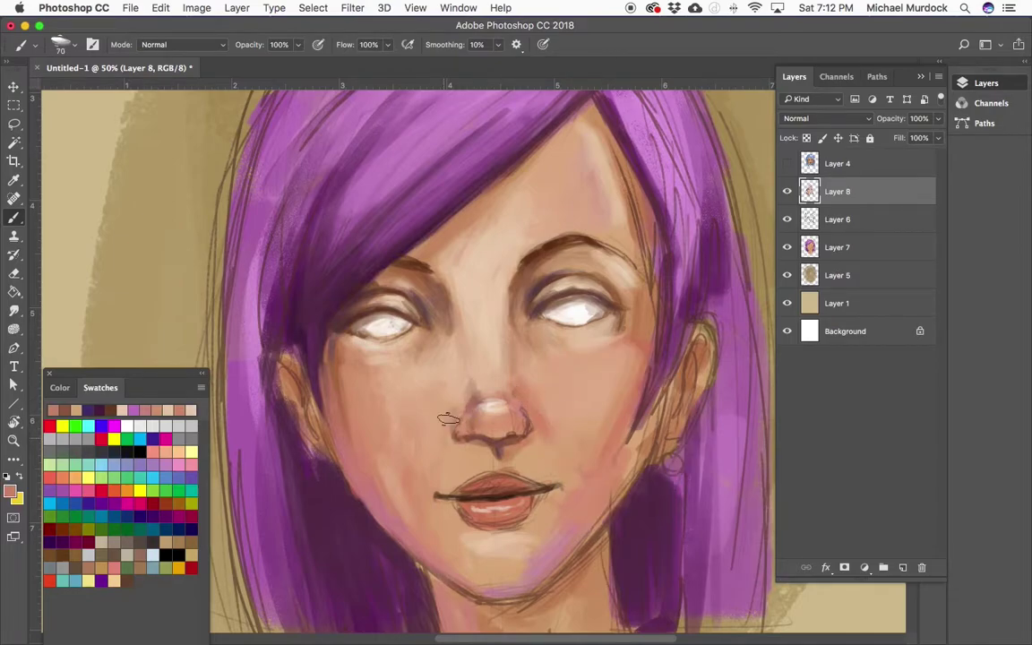
pyautogui.press('[')
pyautogui.keyDown('alt'); pyautogui.click(544, 405); pyautogui.keyUp('alt')
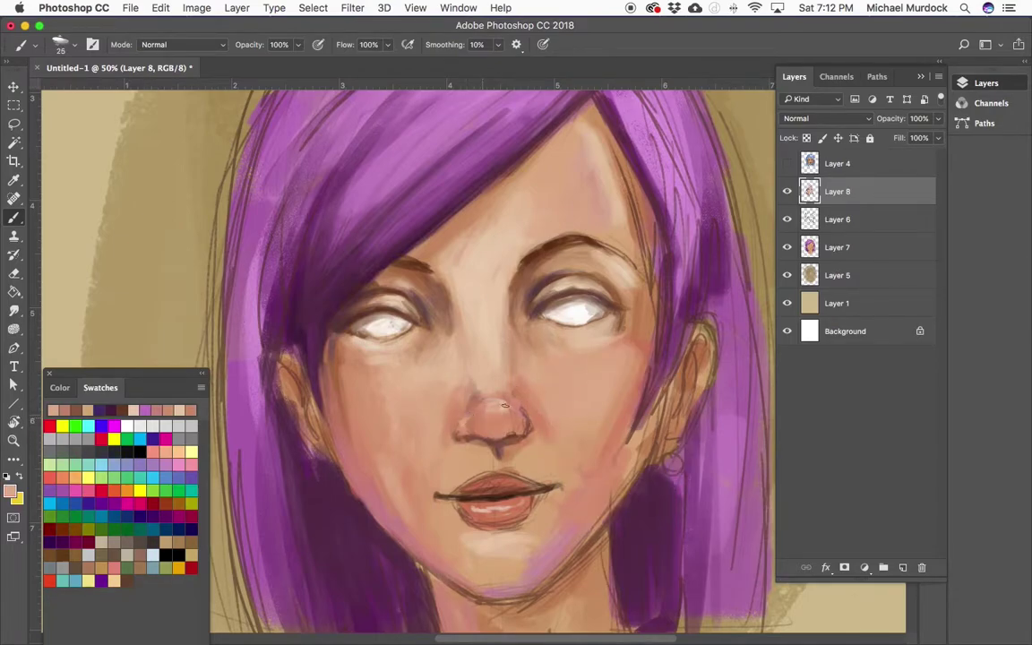
pyautogui.click(10, 490)
pyautogui.press('Return')
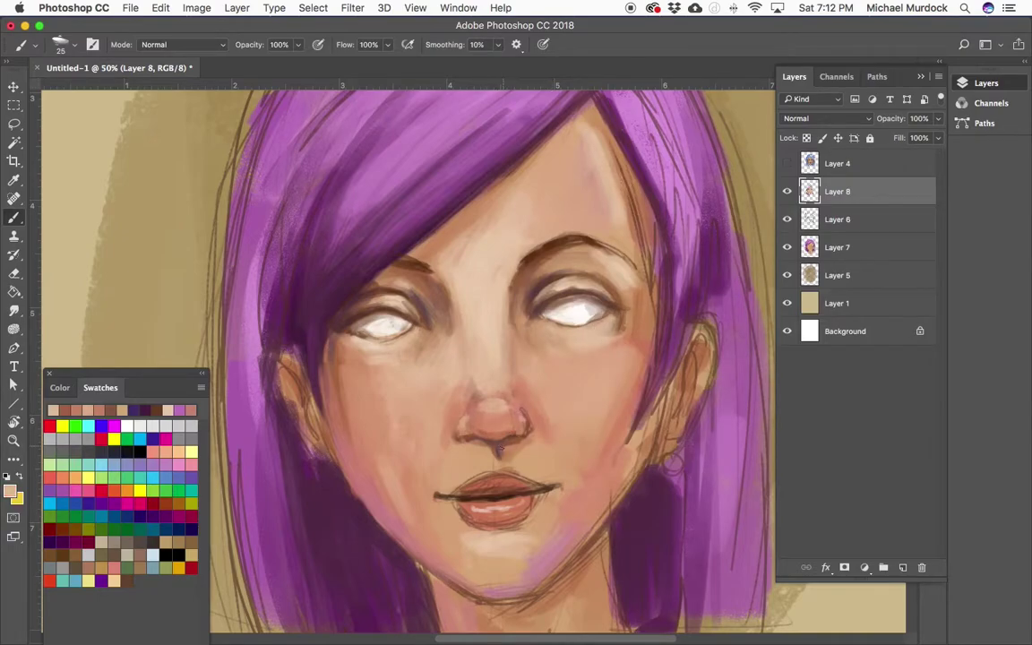
# Sample dark browns, peach and redder skin tones around the nose and face
pyautogui.keyDown('alt'); pyautogui.click(528, 421); pyautogui.keyUp('alt')
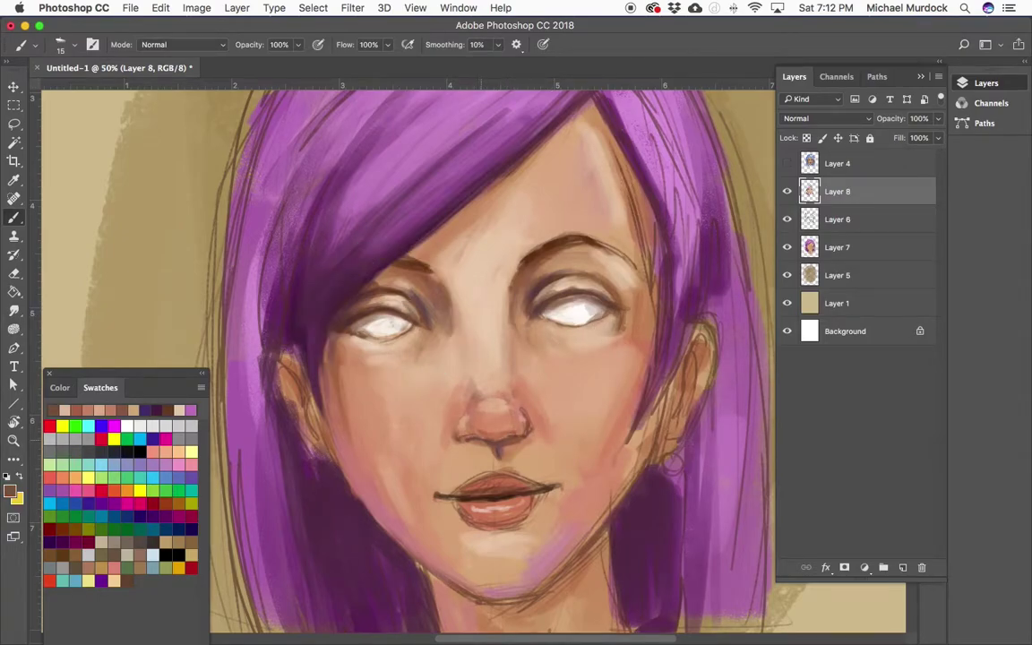
pyautogui.keyDown('alt'); pyautogui.click(453, 443); pyautogui.keyUp('alt')
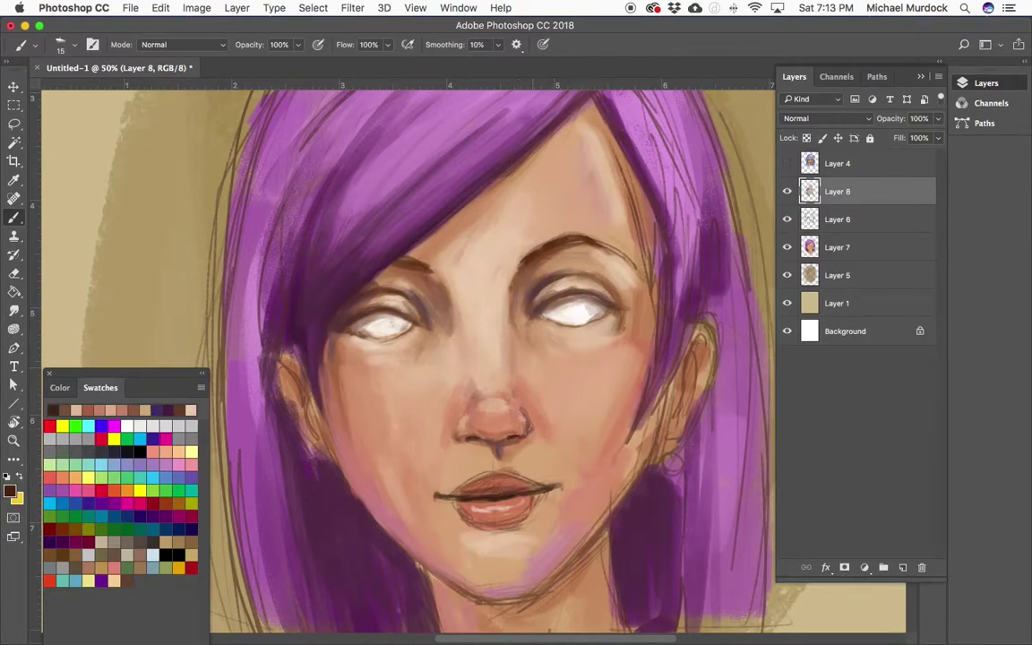
pyautogui.keyDown('alt'); pyautogui.click(417, 377); pyautogui.keyUp('alt')
pyautogui.keyDown('alt'); pyautogui.click(473, 383); pyautogui.keyUp('alt')
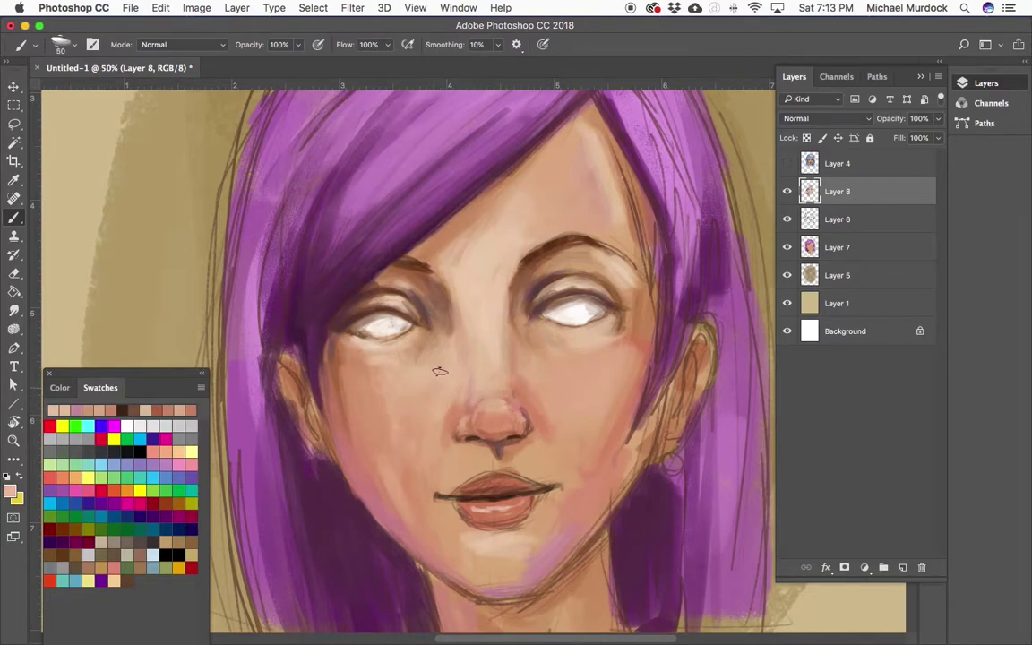
pyautogui.keyDown('alt'); pyautogui.click(332, 334); pyautogui.keyUp('alt')
pyautogui.keyDown('alt'); pyautogui.click(386, 321); pyautogui.keyUp('alt')
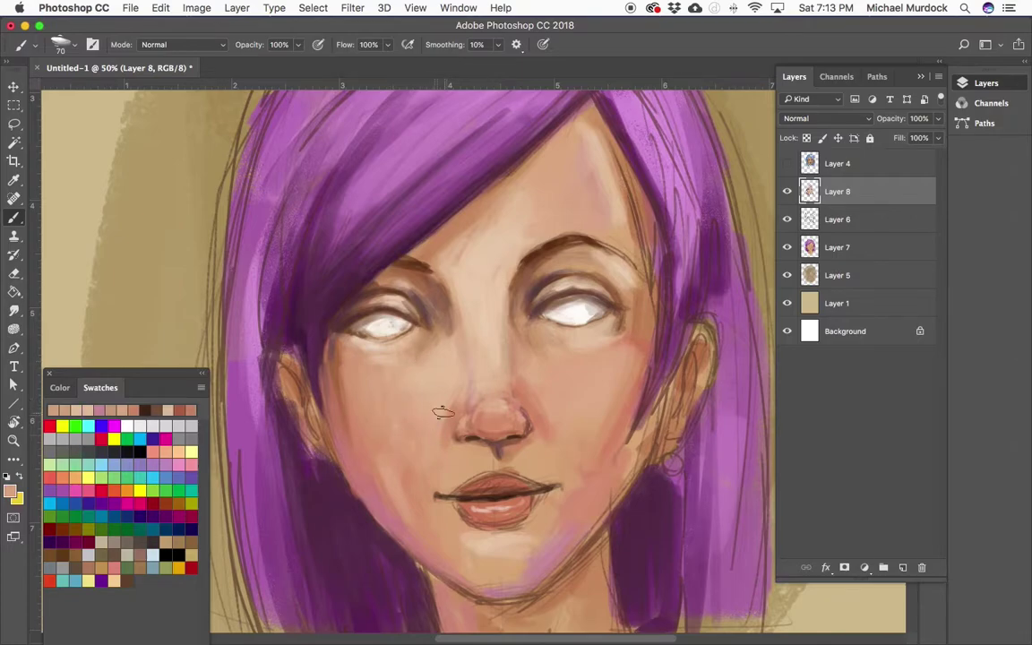
pyautogui.keyDown('alt'); pyautogui.click(403, 431); pyautogui.keyUp('alt')
pyautogui.keyDown('alt'); pyautogui.click(443, 430); pyautogui.keyUp('alt')
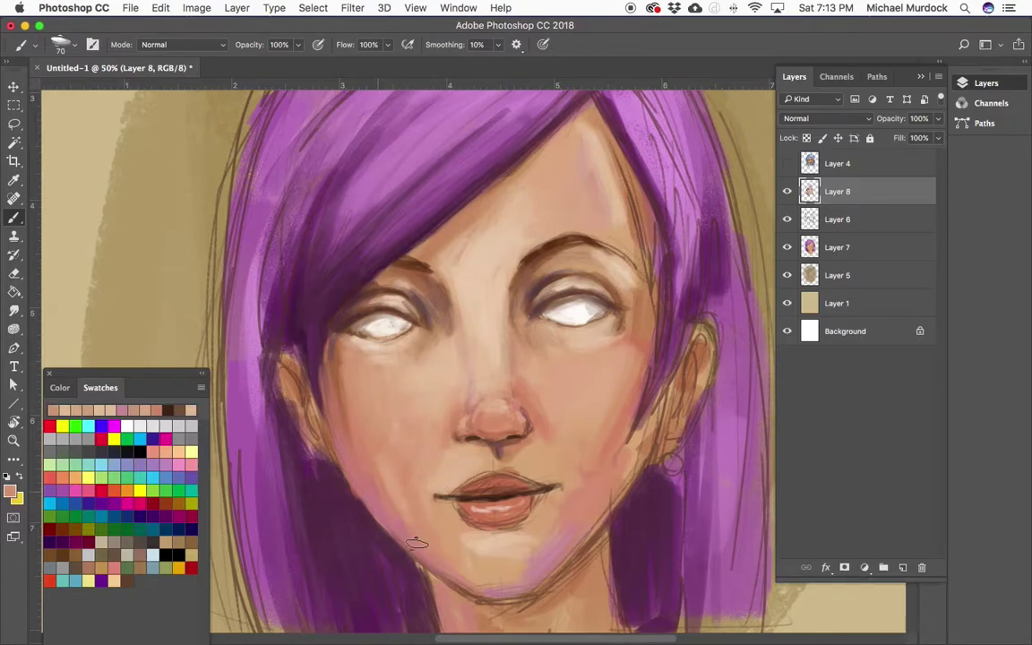
# At brush size 35, set a reddish-brown colour and paint blending strokes over the skin
pyautogui.press('[')
pyautogui.press('[')
pyautogui.press('[')
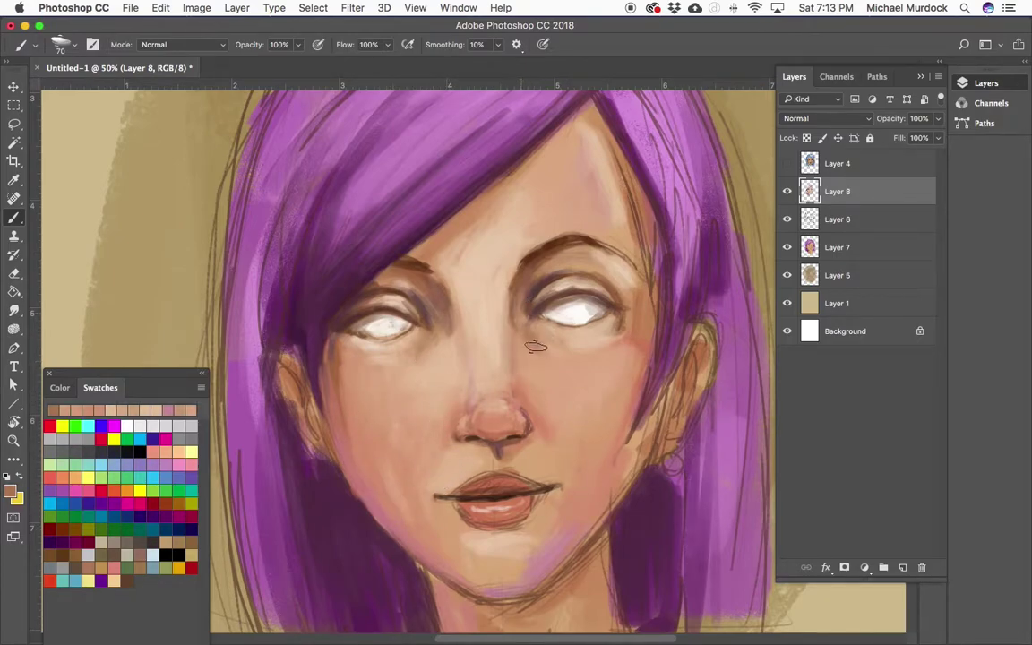
pyautogui.keyDown('alt'); pyautogui.click(551, 312); pyautogui.keyUp('alt')
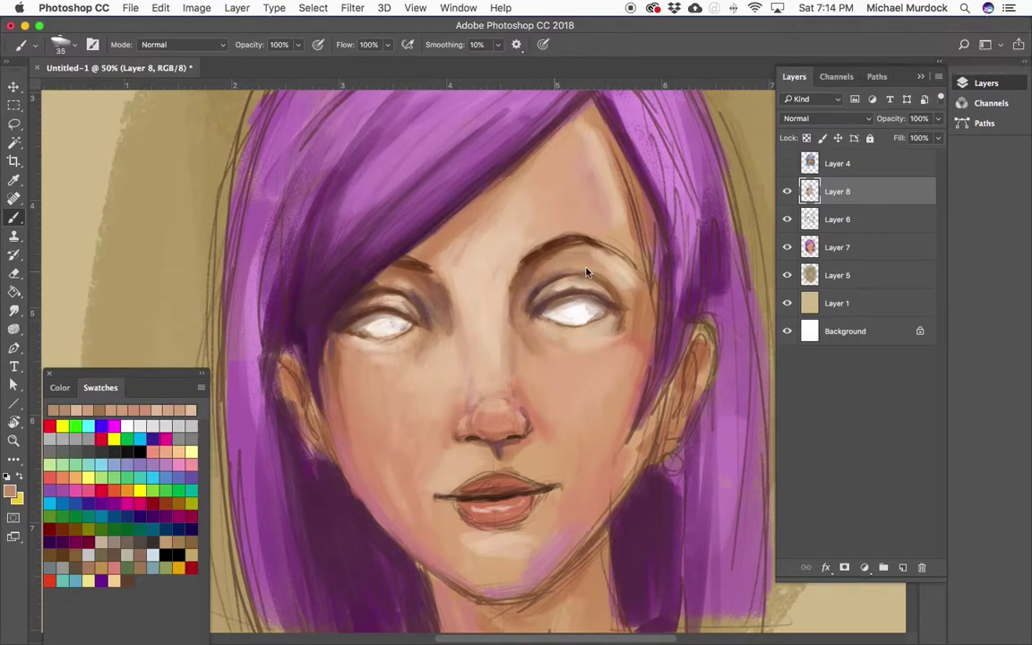
pyautogui.keyDown('alt'); pyautogui.click(630, 388); pyautogui.keyUp('alt')
pyautogui.press('Return')
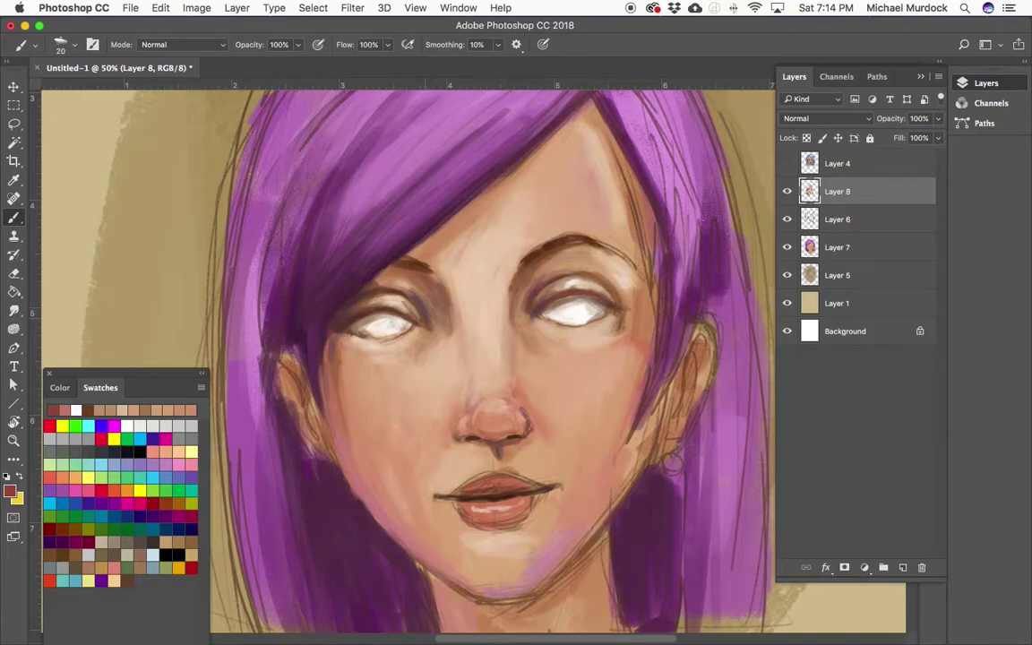
pyautogui.keyDown('alt'); pyautogui.click(533, 273); pyautogui.keyUp('alt')
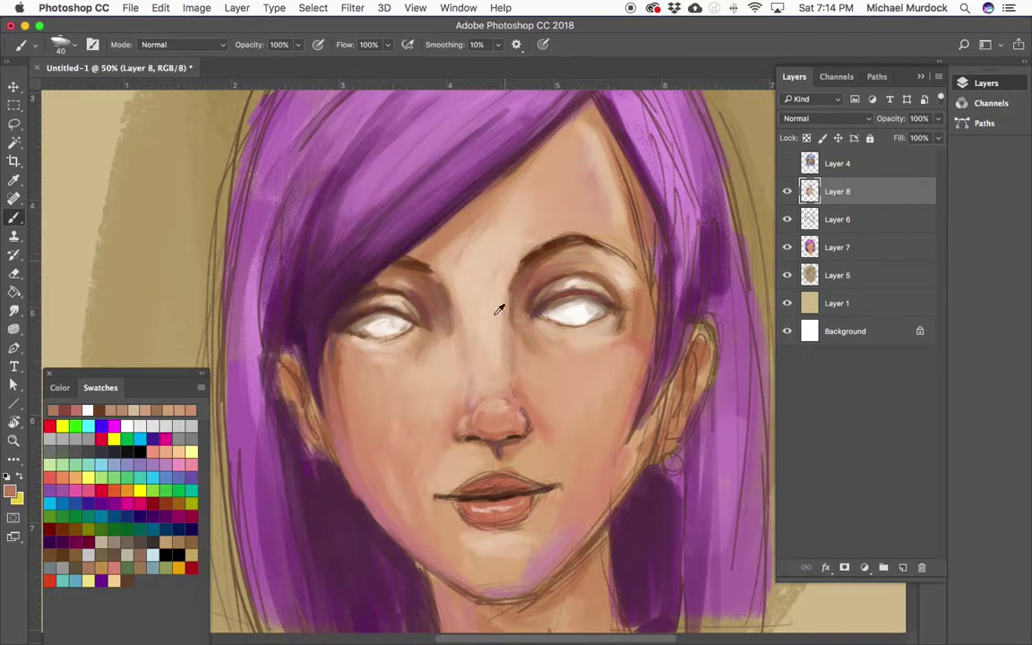
pyautogui.keyDown('alt'); pyautogui.click(495, 287); pyautogui.keyUp('alt')
pyautogui.keyDown('alt'); pyautogui.click(449, 260); pyautogui.keyUp('alt')
# Sample skin beside the nose, resize the brush from 80 down to 20, and zoom onto nose and lips
pyautogui.press(']')
pyautogui.press(']')
pyautogui.press(']')
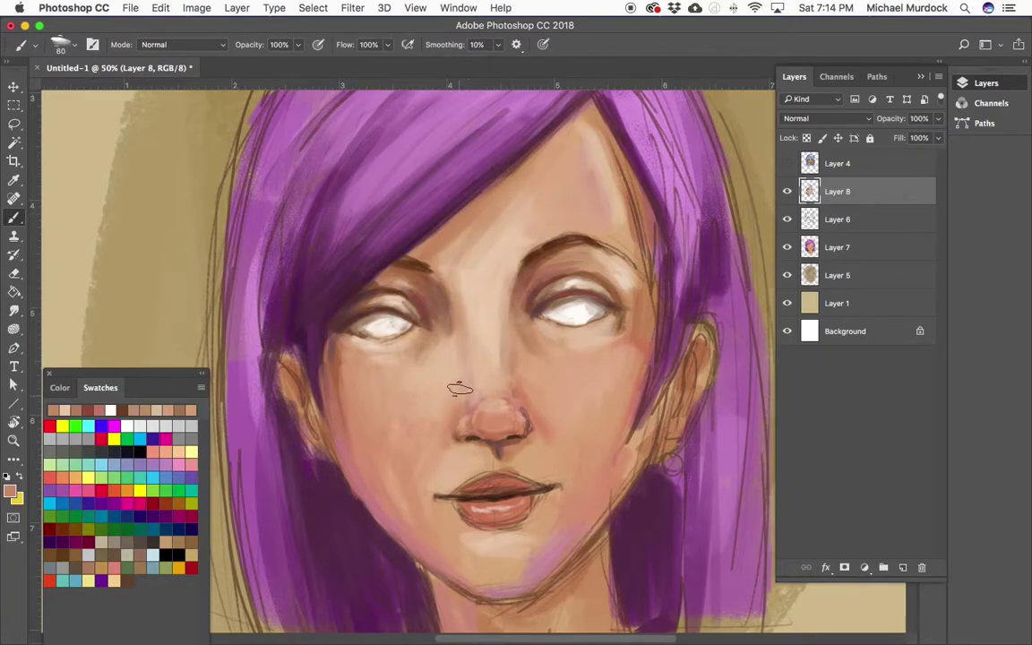
pyautogui.keyDown('alt'); pyautogui.click(459, 388); pyautogui.keyUp('alt')
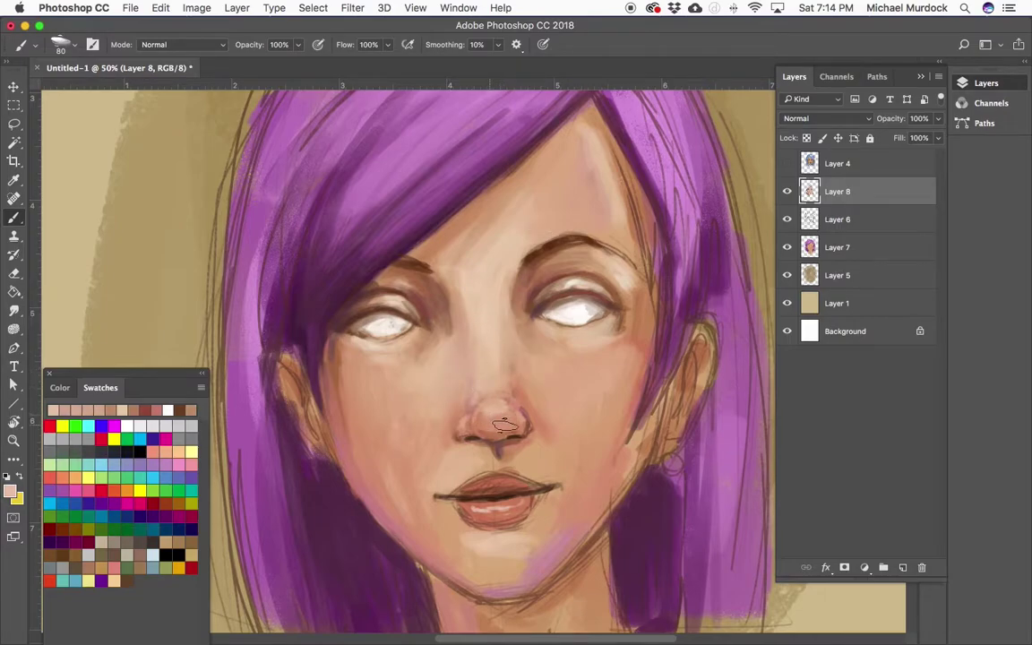
pyautogui.press('[')
pyautogui.press('[')
pyautogui.press('[')
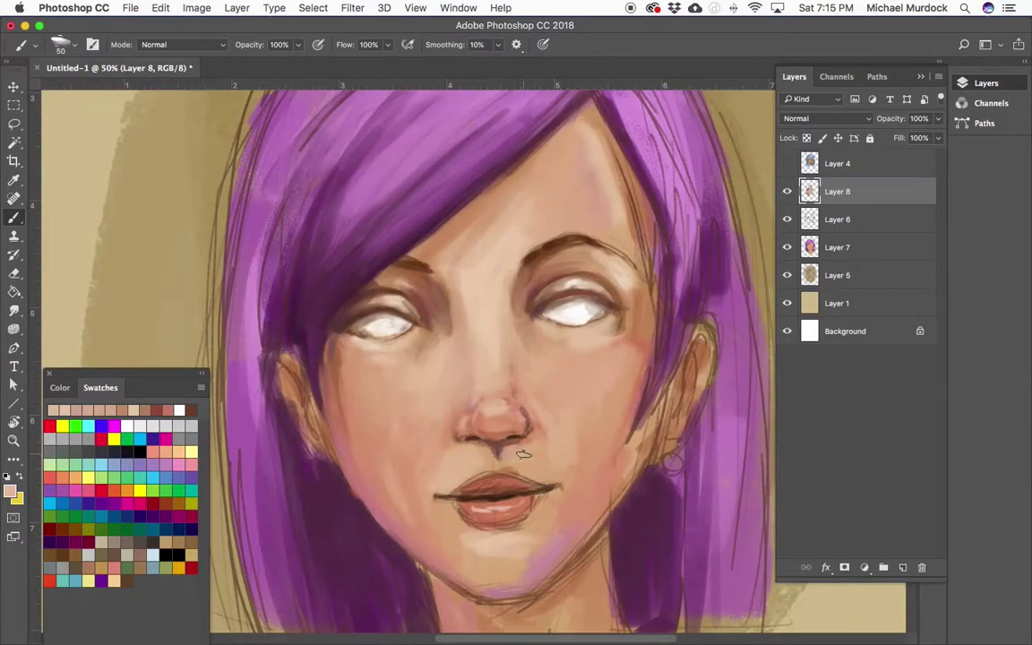
pyautogui.press('[')
pyautogui.press('[')
pyautogui.press('[')
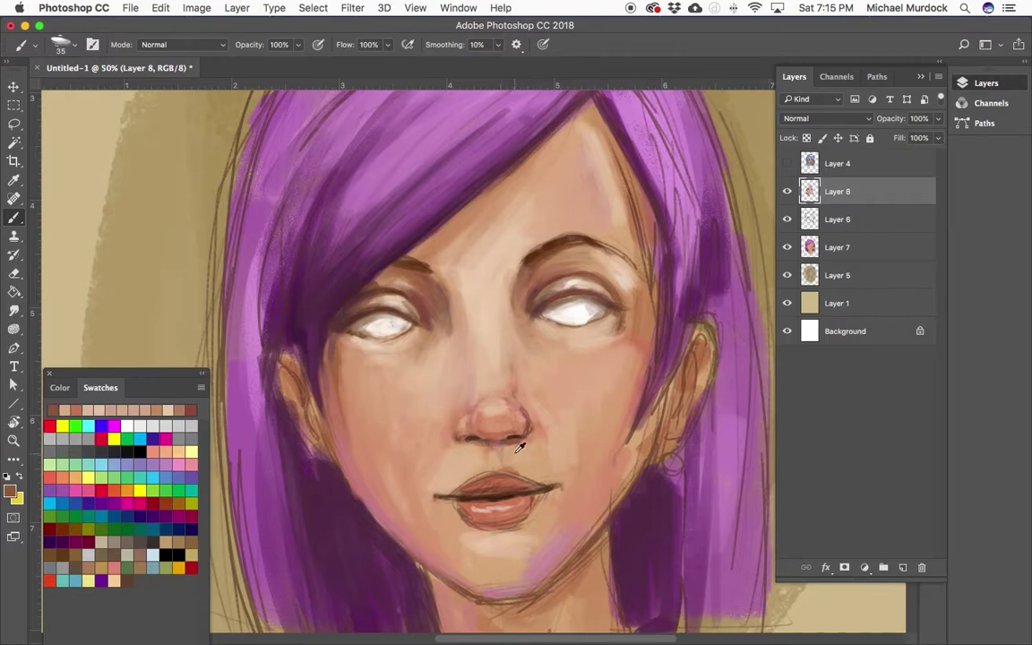
pyautogui.press('[')
pyautogui.press('[')
pyautogui.press('[')
pyautogui.keyDown('alt'); pyautogui.click(502, 376); pyautogui.keyUp('alt')
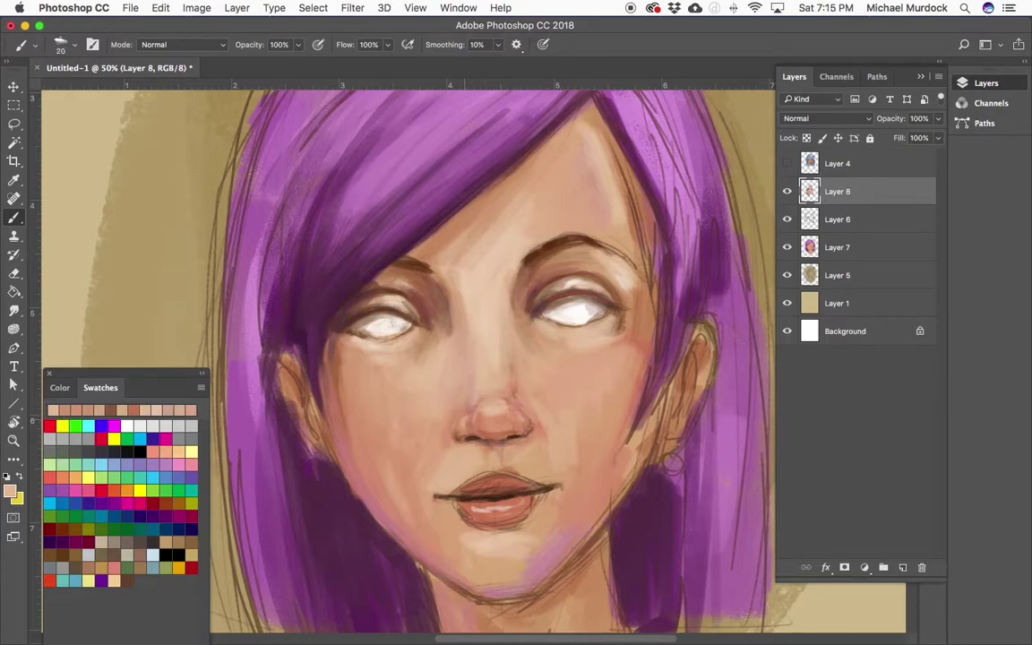
pyautogui.press(']')
pyautogui.press(']')
pyautogui.press(']')
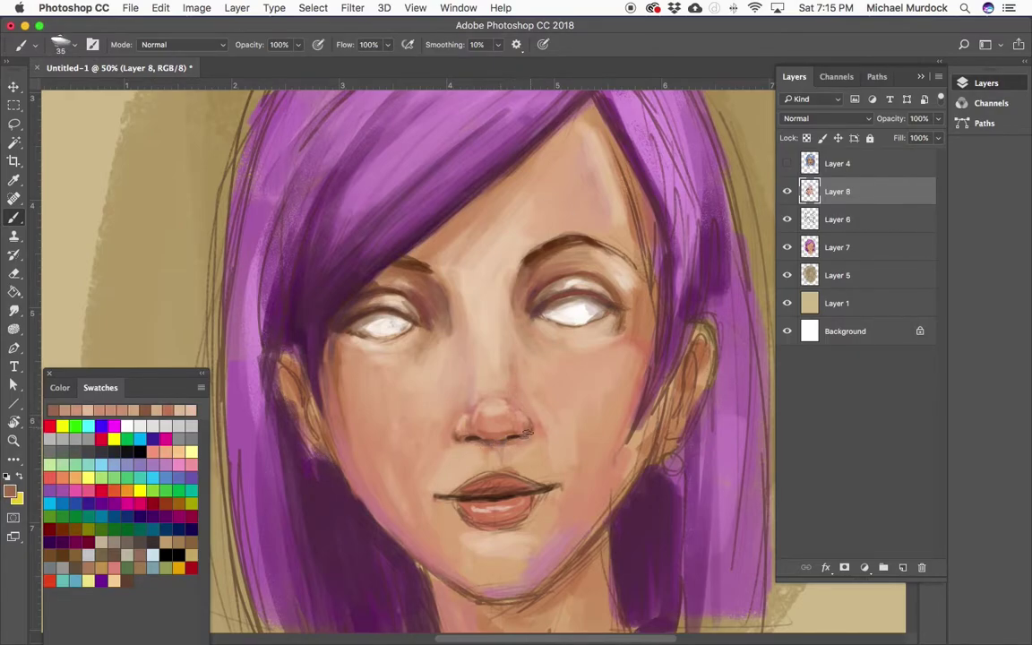
pyautogui.press('super+plus')
pyautogui.press('super+plus')
pyautogui.press('[')
pyautogui.press('[')
pyautogui.press('[')
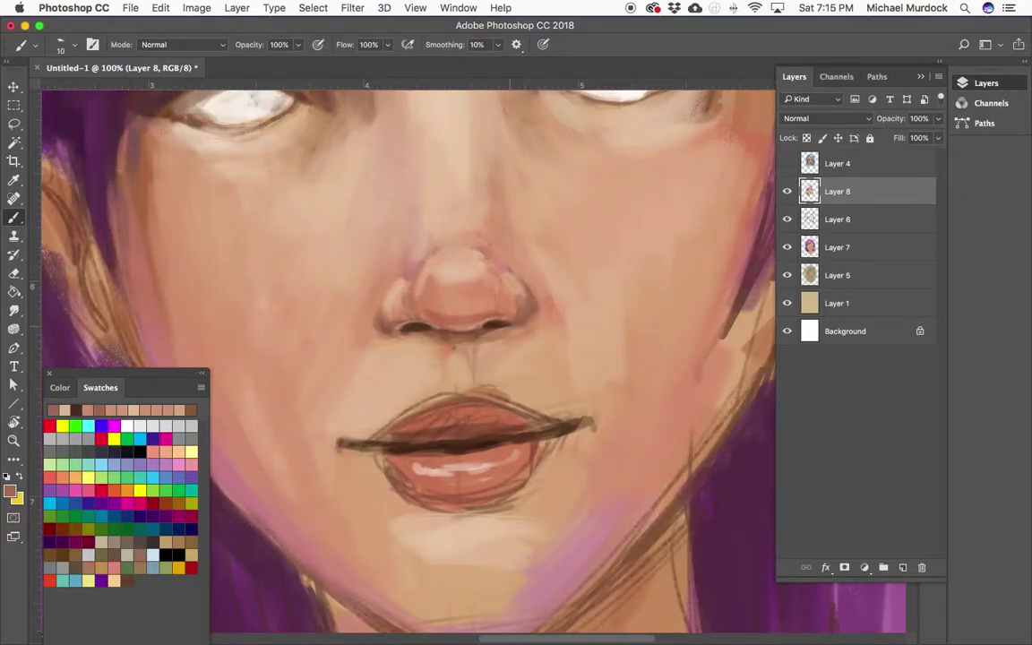
# Shade the left nostril wing with sampled pinkish brown, then pick light peach at brush size 40
pyautogui.keyDown('alt'); pyautogui.click(463, 272); pyautogui.keyUp('alt')
pyautogui.moveTo(395, 302); pyautogui.dragTo(387, 324)
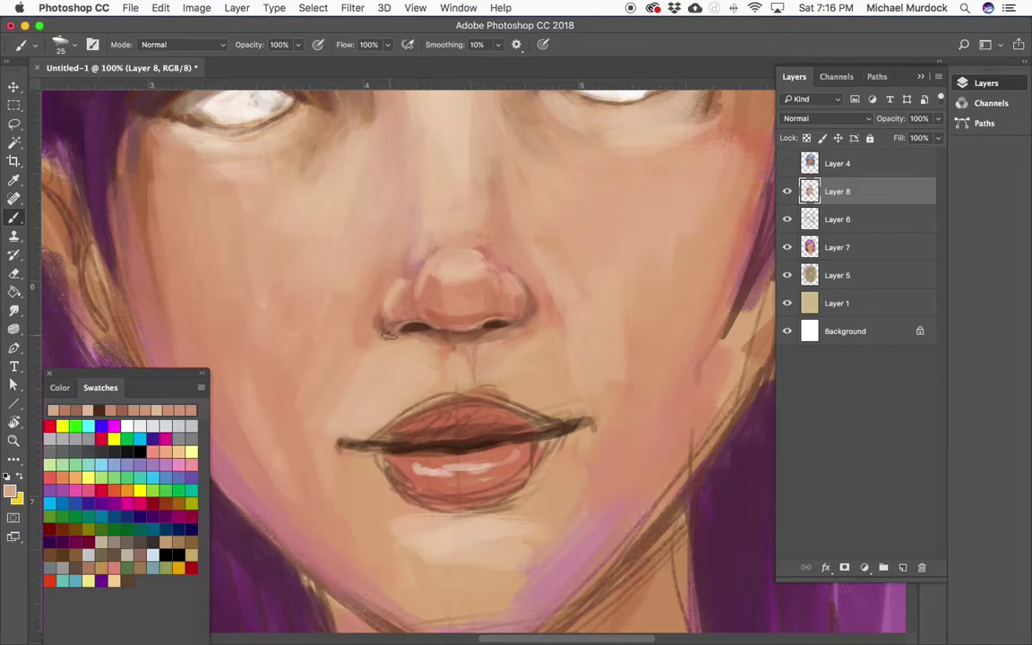
pyautogui.keyDown('alt'); pyautogui.click(350, 330); pyautogui.keyUp('alt')
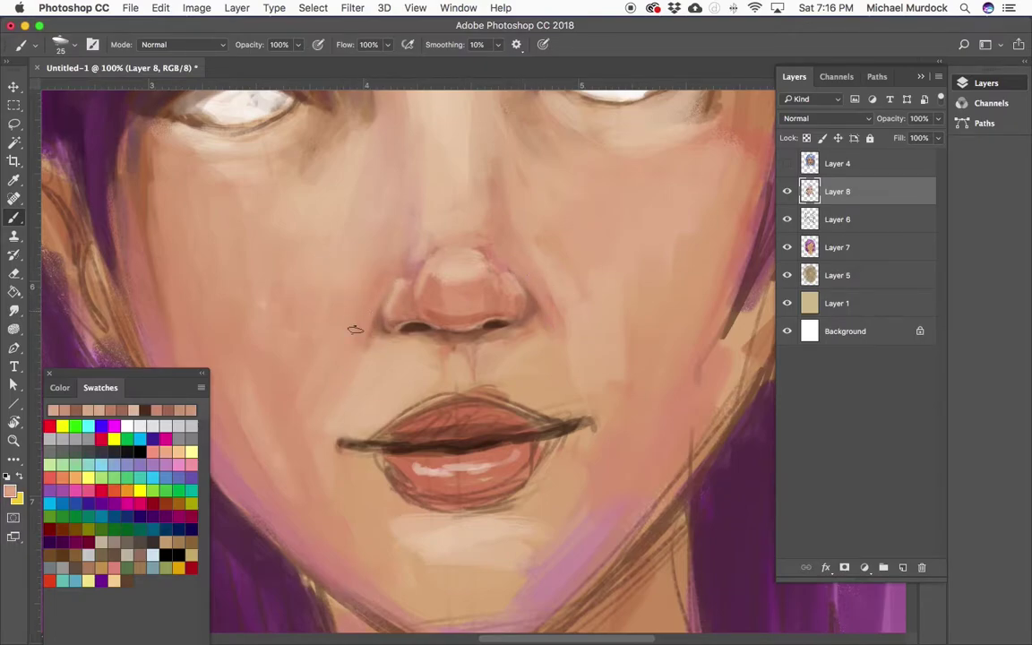
pyautogui.press(']')
pyautogui.press(']')
pyautogui.press(']')
pyautogui.press('super+minus')
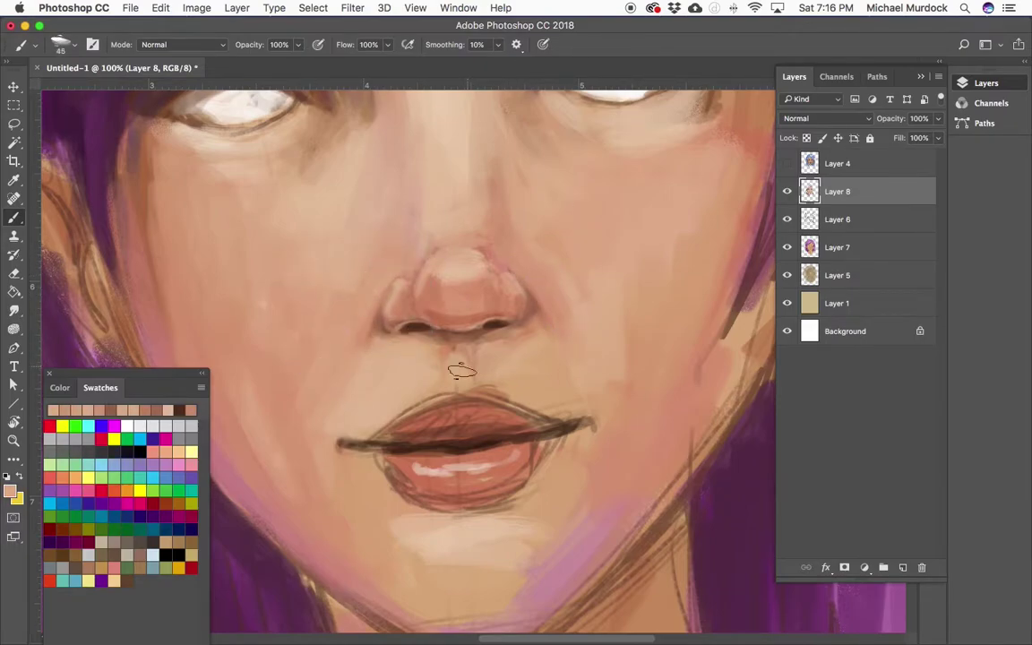
pyautogui.press('super+minus')
pyautogui.press('super+plus')
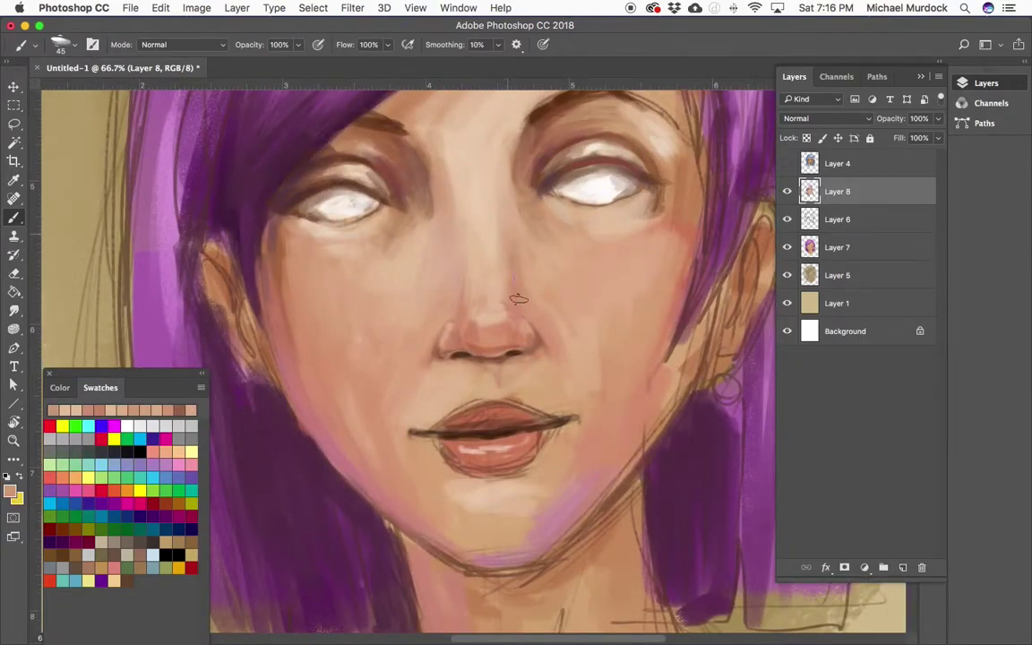
# Paint the upper and lower lips a deep red
pyautogui.keyDown('alt'); pyautogui.click(541, 408); pyautogui.keyUp('alt')
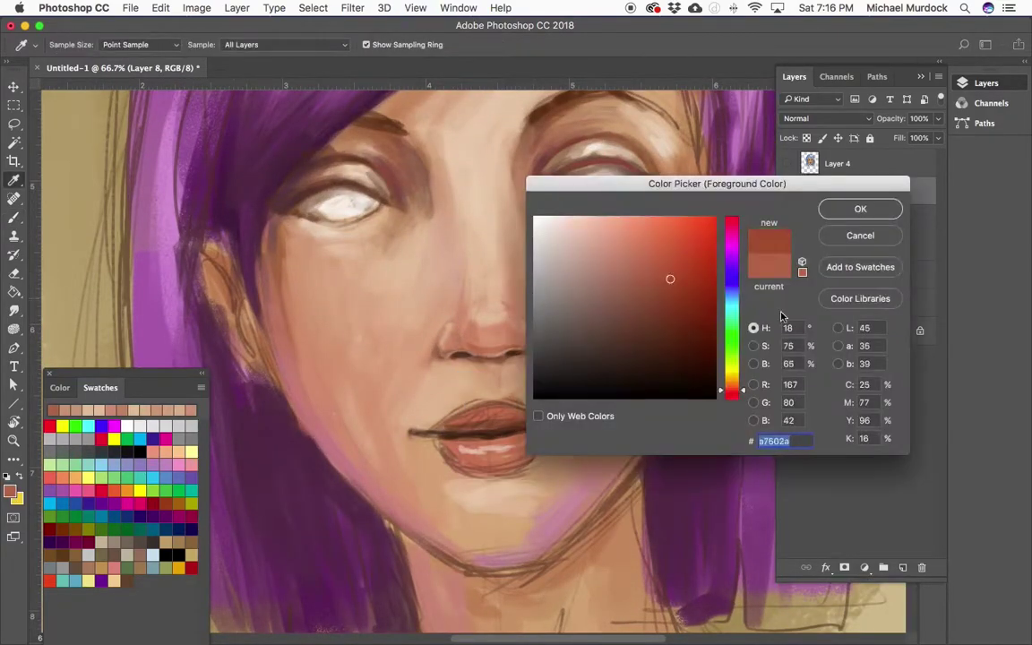
pyautogui.press('Return')
pyautogui.moveTo(448, 414); pyautogui.dragTo(560, 414)
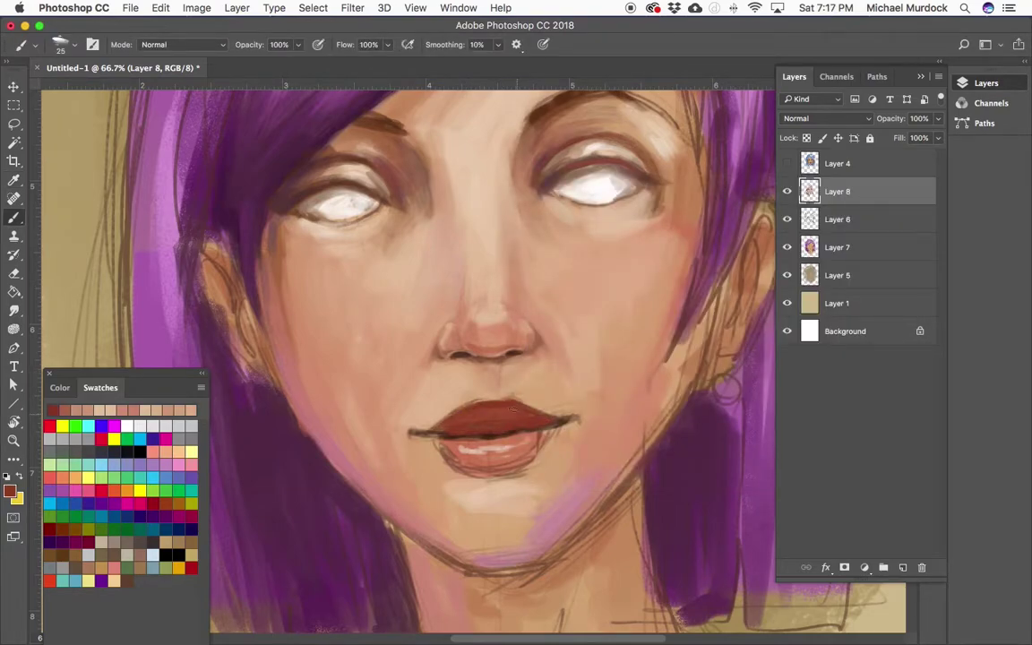
pyautogui.moveTo(482, 443); pyautogui.dragTo(549, 432)
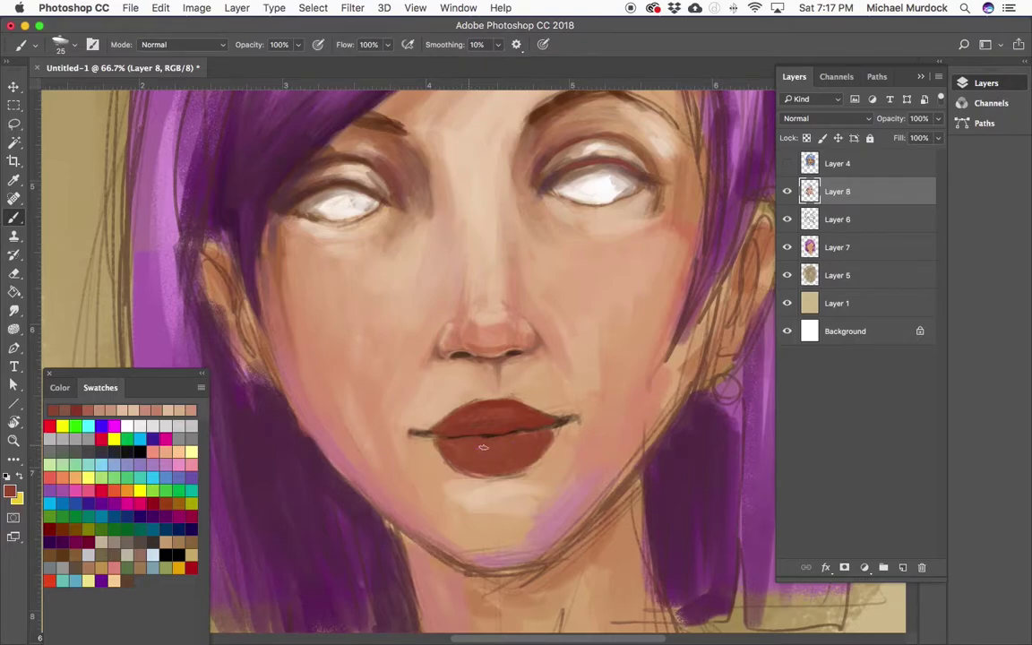
# Adjust the lip red and add fine lighter pink highlights with an 8 px brush
pyautogui.keyDown('alt'); pyautogui.click(483, 447); pyautogui.keyUp('alt')
pyautogui.press('Return')
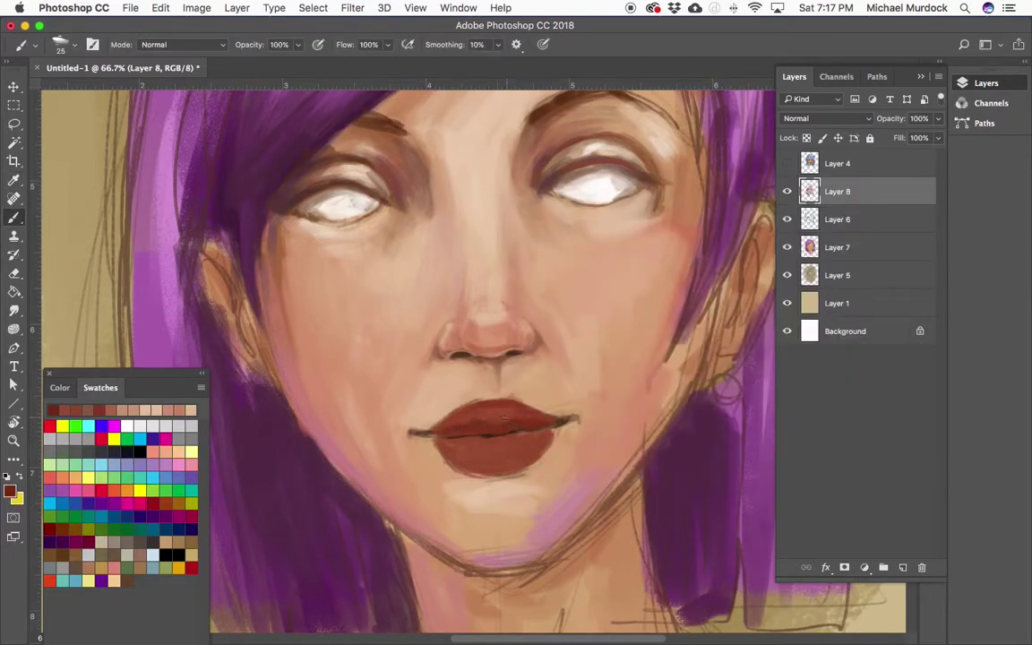
pyautogui.keyDown('alt'); pyautogui.click(441, 435); pyautogui.keyUp('alt')
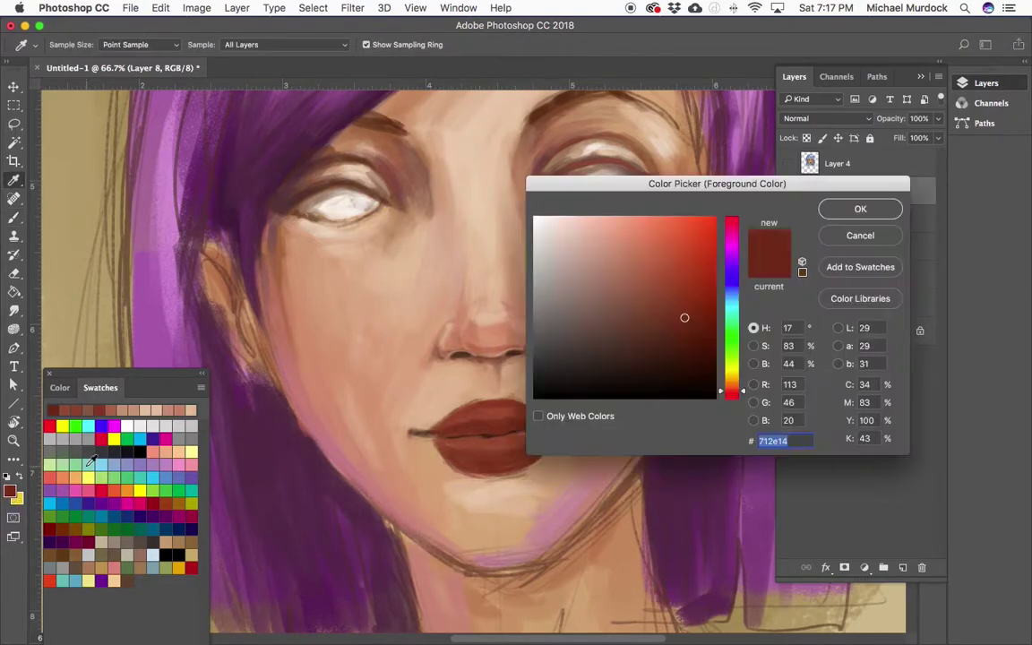
pyautogui.press('Return')
pyautogui.keyDown('alt'); pyautogui.click(464, 455); pyautogui.keyUp('alt')
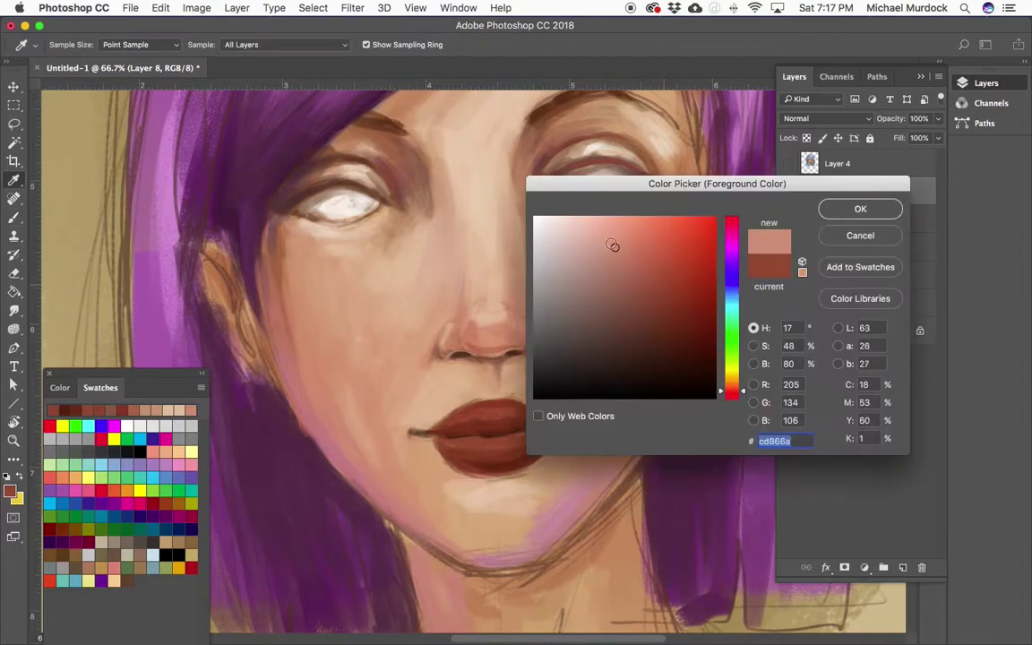
pyautogui.press('Return')
pyautogui.press('[')
pyautogui.keyDown('alt'); pyautogui.click(541, 440); pyautogui.keyUp('alt')
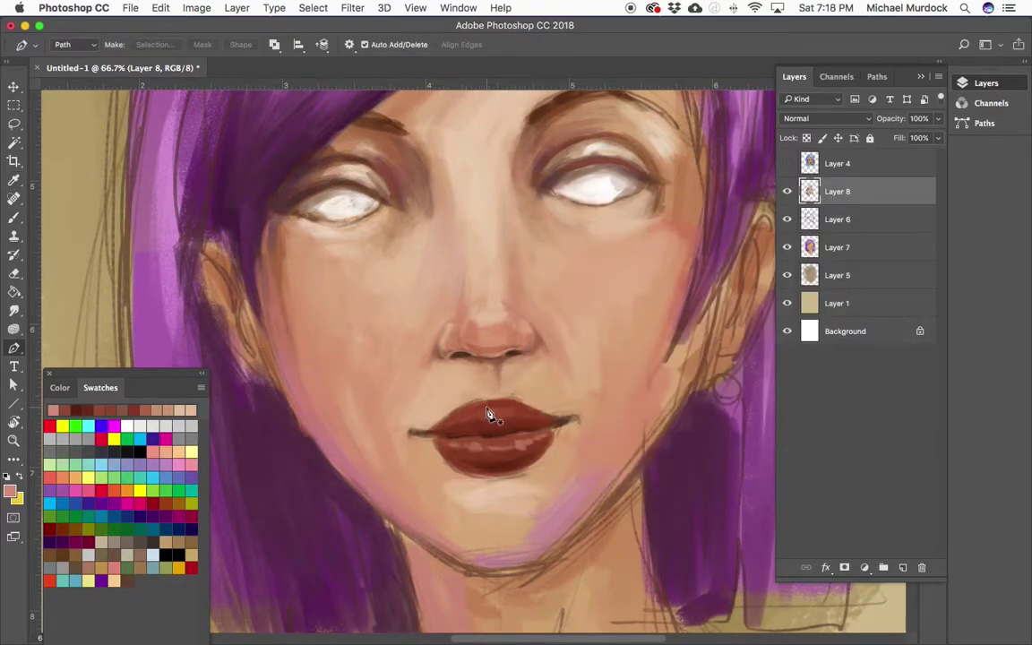
pyautogui.press('[')
pyautogui.press('[')
pyautogui.press('[')
# Add deeper red lip shading at brush size 15 and hide the Layer 6 sketch lines
pyautogui.keyDown('alt'); pyautogui.click(515, 395); pyautogui.keyUp('alt')
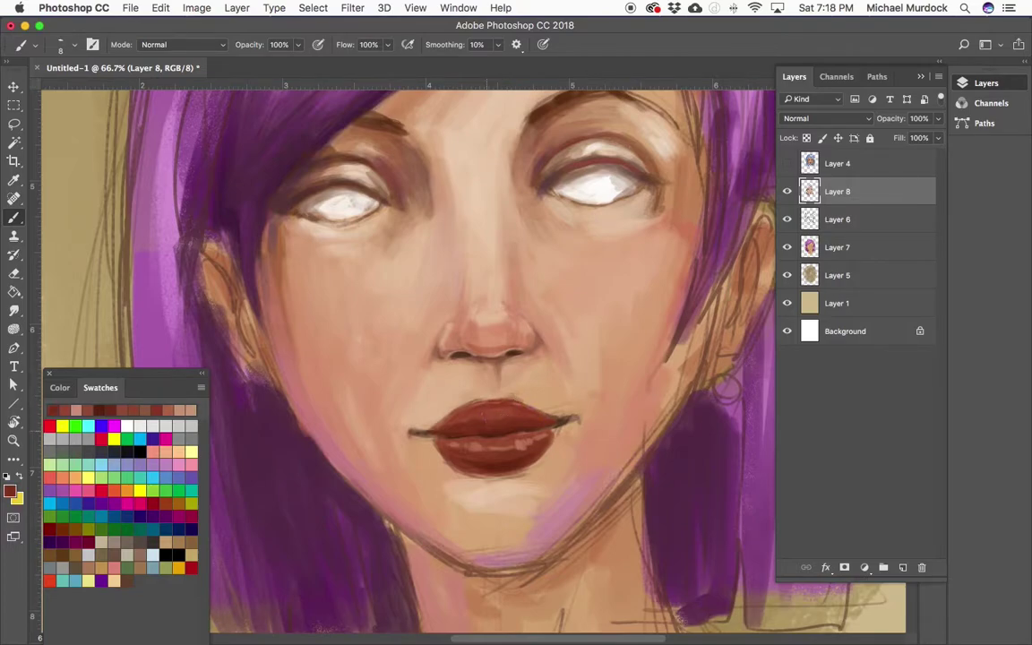
pyautogui.press(']')
pyautogui.press(']')
pyautogui.press(']')
pyautogui.keyDown('alt'); pyautogui.click(727, 387); pyautogui.keyUp('alt')
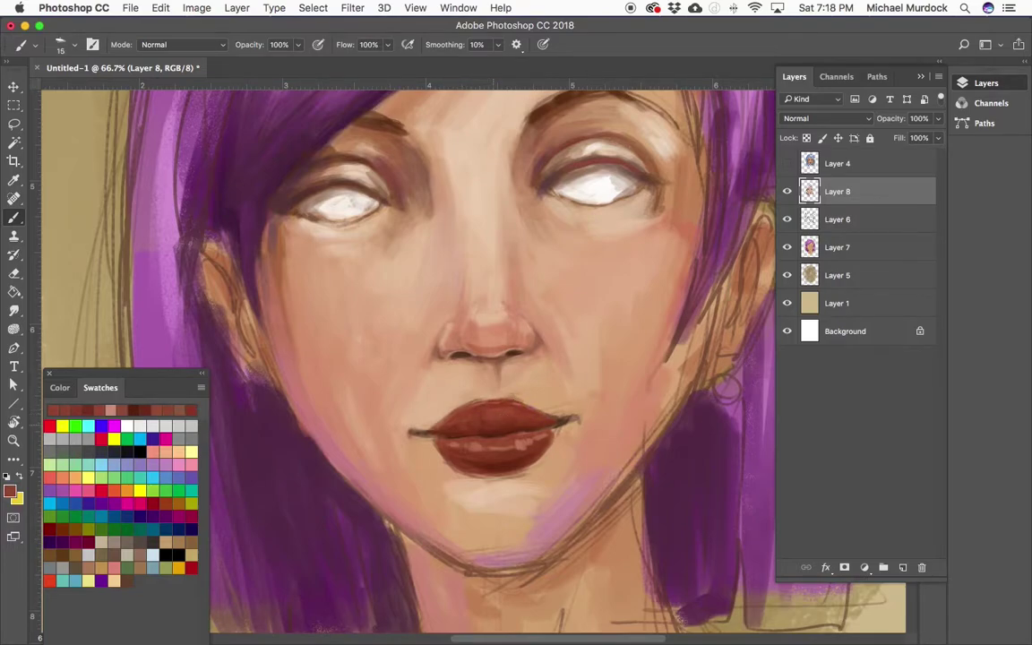
pyautogui.keyDown('alt'); pyautogui.click(496, 428); pyautogui.keyUp('alt')
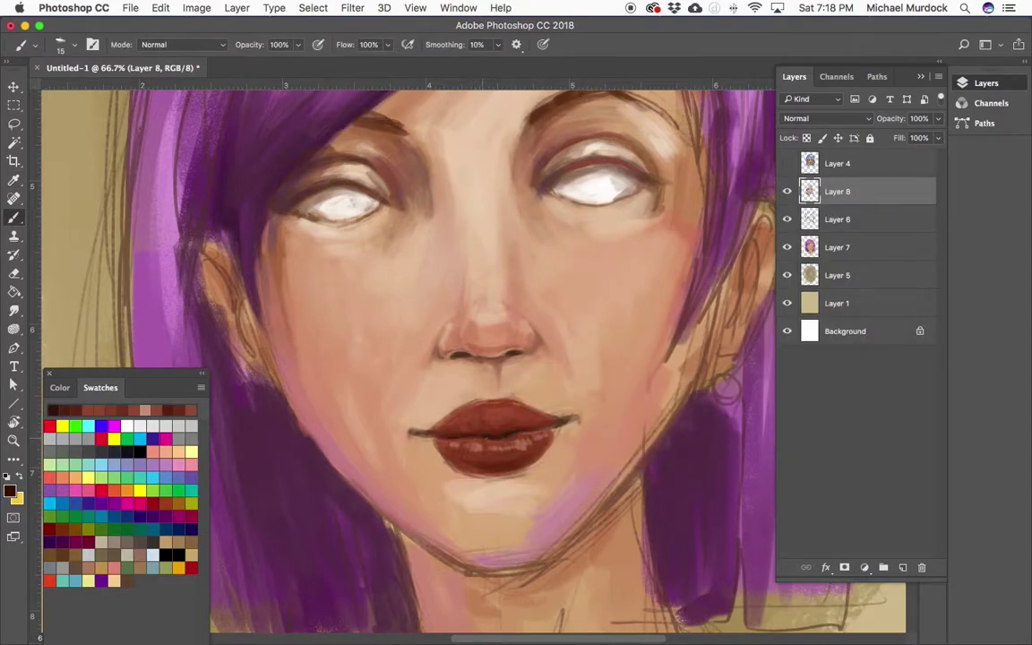
pyautogui.click(788, 220)
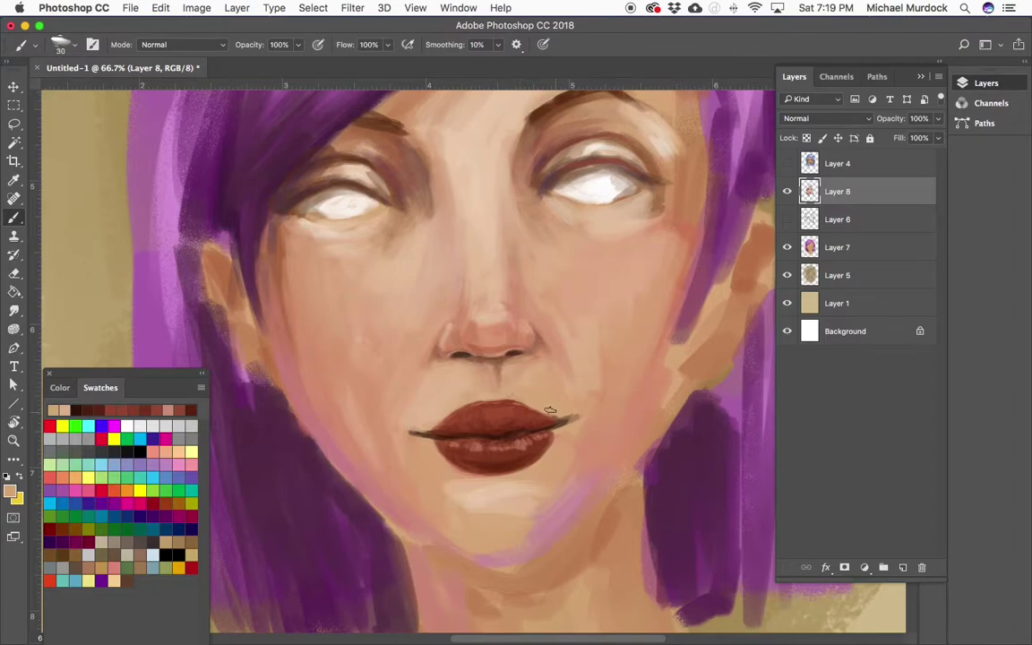
# With the sketch shown, repaint the left cheek and jaw in a lighter pinkish peach
pyautogui.press(']')
pyautogui.press(']')
pyautogui.press(']')
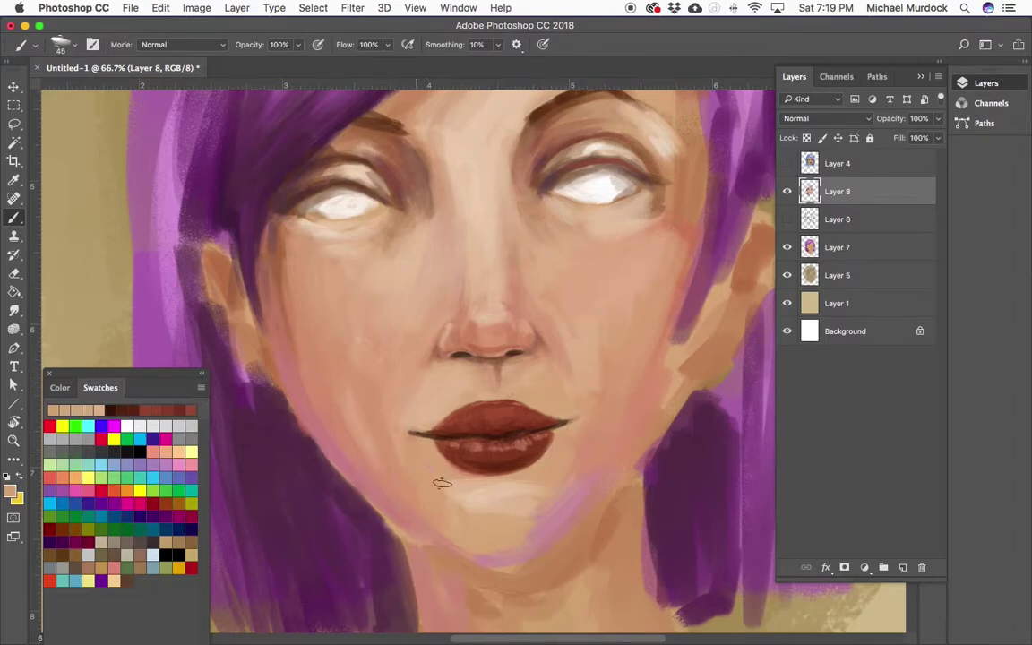
pyautogui.keyDown('alt'); pyautogui.click(525, 502); pyautogui.keyUp('alt')
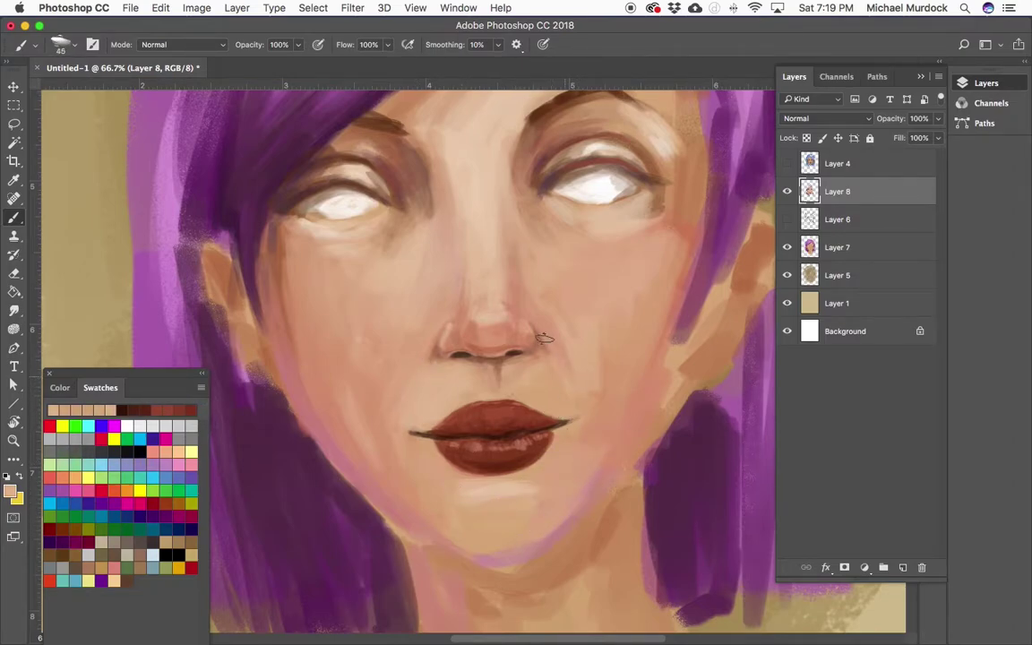
pyautogui.click(786, 219)
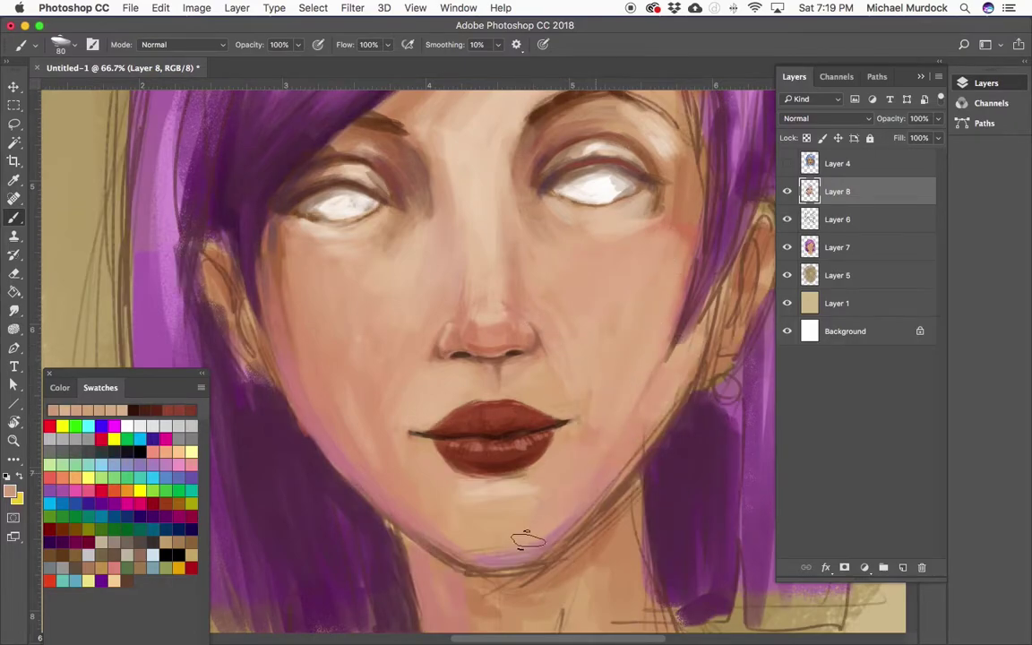
pyautogui.press(']')
pyautogui.press(']')
pyautogui.press(']')
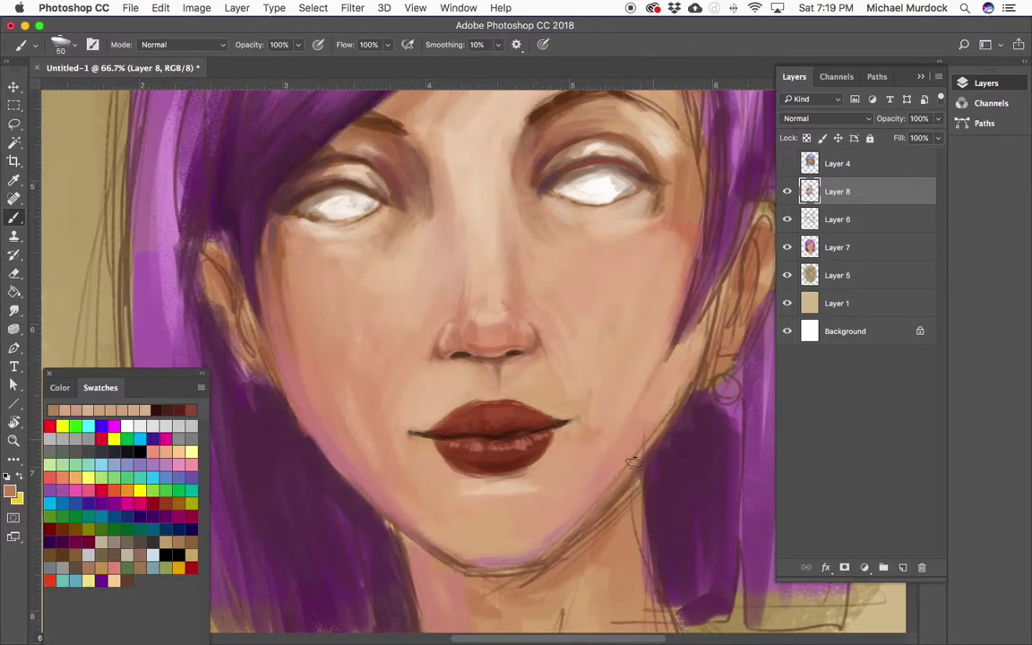
pyautogui.moveTo(588, 484); pyautogui.dragTo(419, 537)
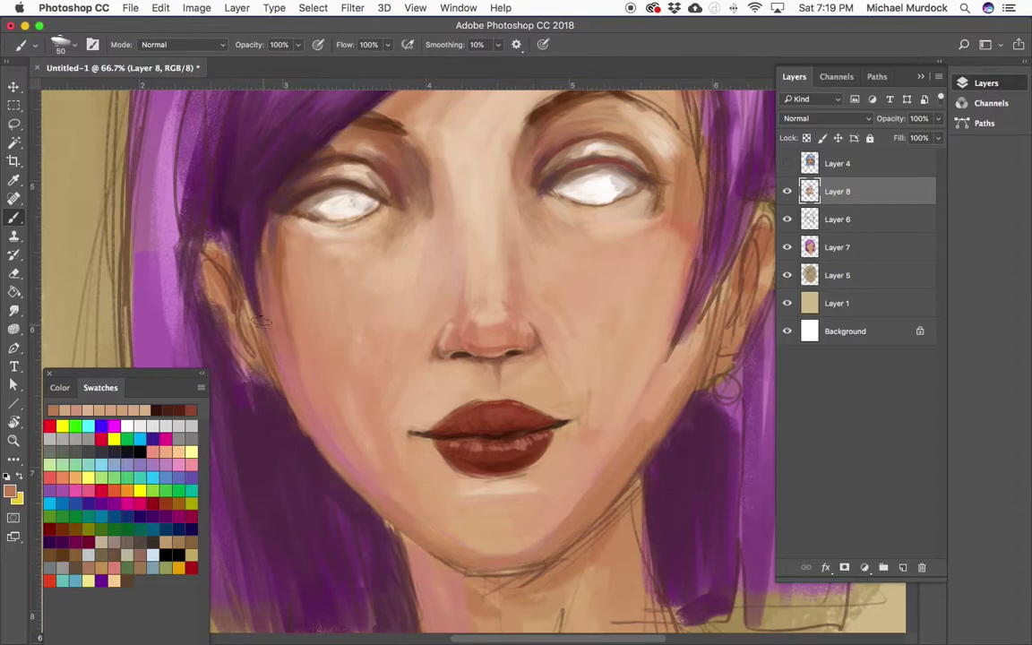
# Lightly repaint the right cheek and jaw, then hide the sketch lines again
pyautogui.press('[')
pyautogui.press('[')
pyautogui.press('[')
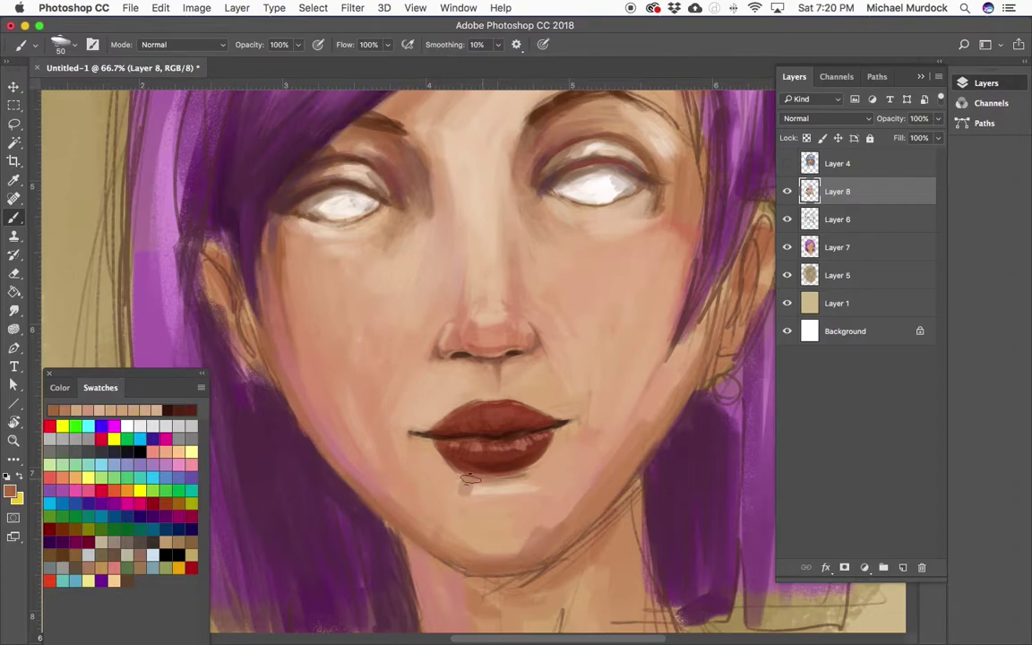
pyautogui.press(']')
pyautogui.press('super+minus')
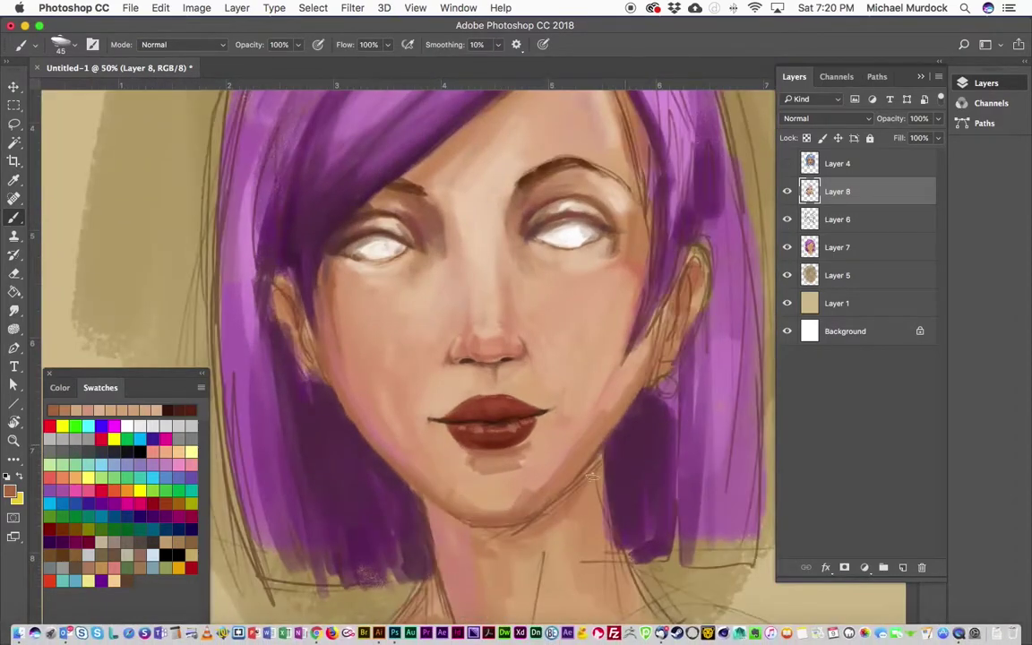
pyautogui.press(']')
pyautogui.press(']')
pyautogui.press(']')
pyautogui.moveTo(641, 339); pyautogui.dragTo(548, 471)
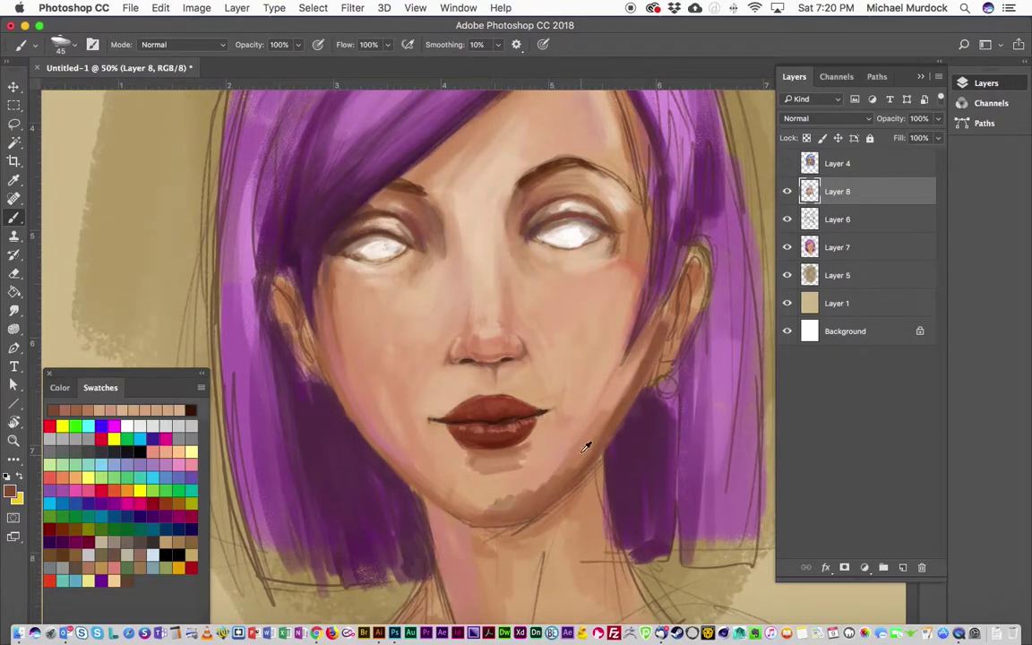
pyautogui.click(786, 219)
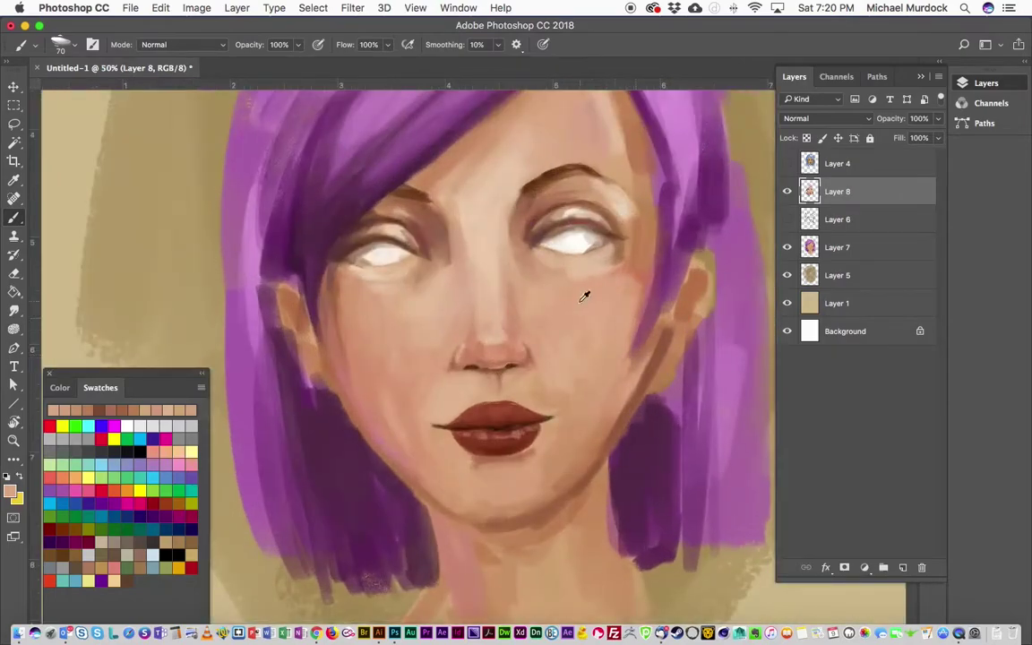
# Sample the cheek skin colour and choose a large soft round brush preset
pyautogui.press(']')
pyautogui.press(']')
pyautogui.press(']')
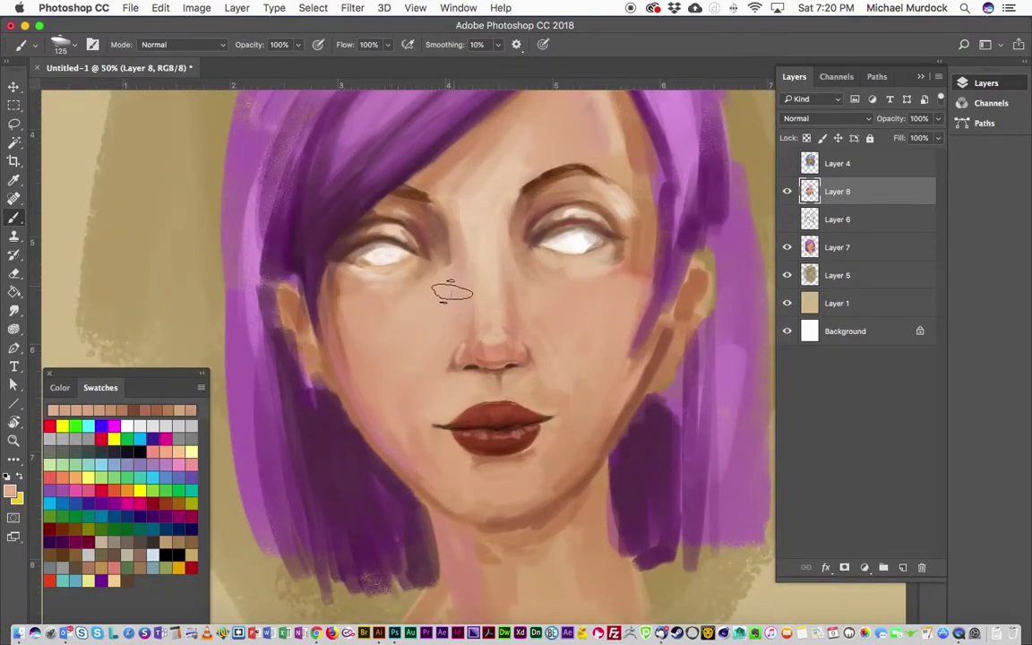
pyautogui.keyDown('alt'); pyautogui.click(565, 380); pyautogui.keyUp('alt')
pyautogui.press('[')
pyautogui.press('[')
pyautogui.press('[')
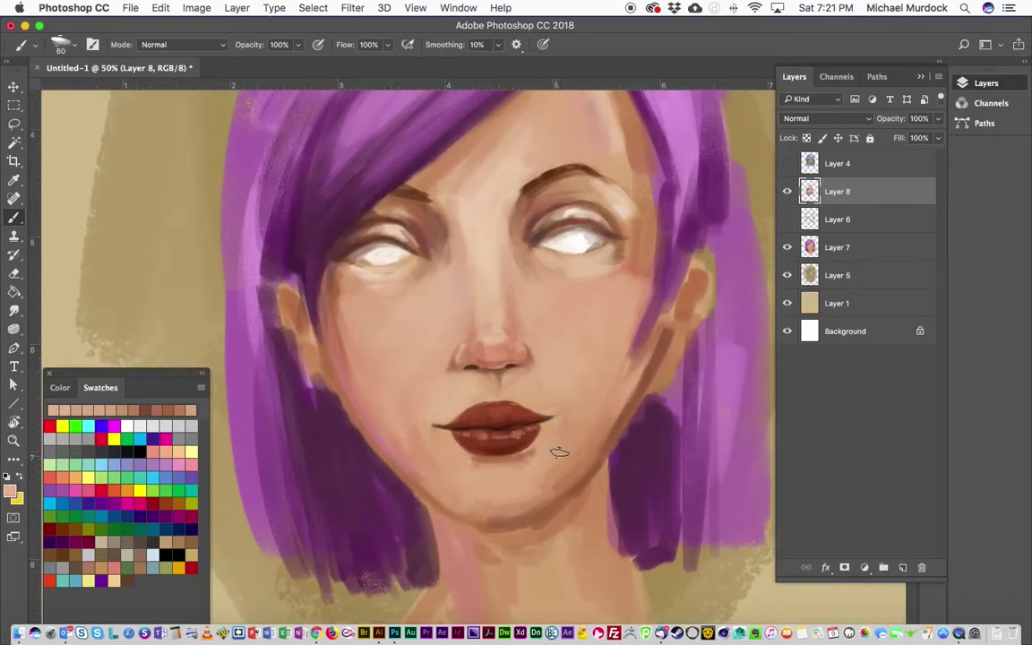
pyautogui.click(60, 44)
pyautogui.scroll(-5, 179, 359)
pyautogui.doubleClick(98, 385)
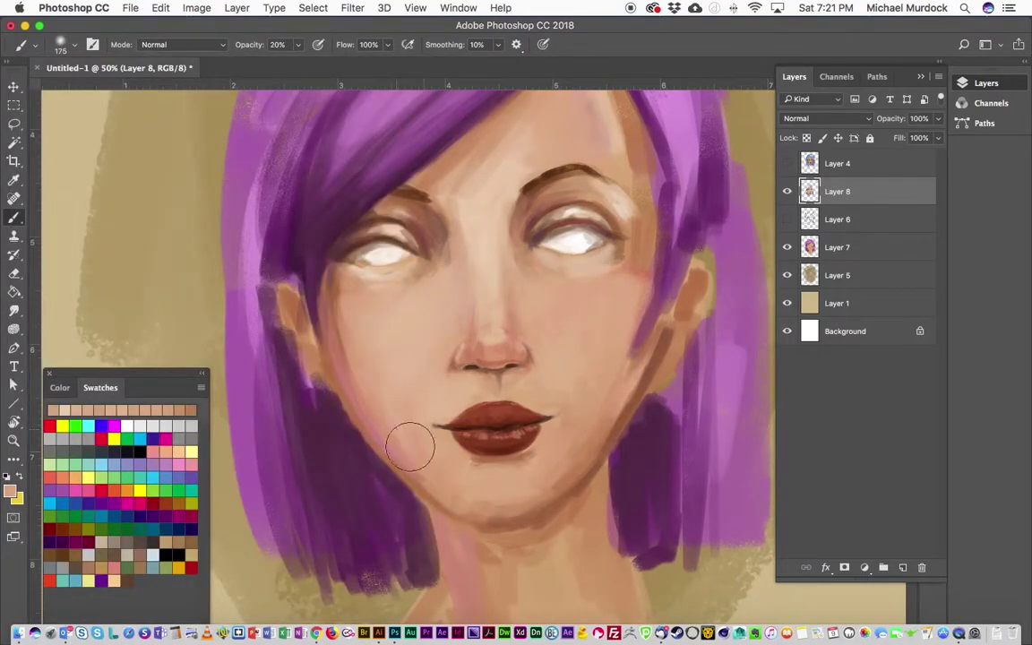
# Glaze light tone over the upper-right forehead and jaw with a 150 px brush at 20% opacity
pyautogui.press('[')
pyautogui.press('[')
pyautogui.press('[')
pyautogui.press('2')
pyautogui.moveTo(600, 317); pyautogui.dragTo(548, 371)
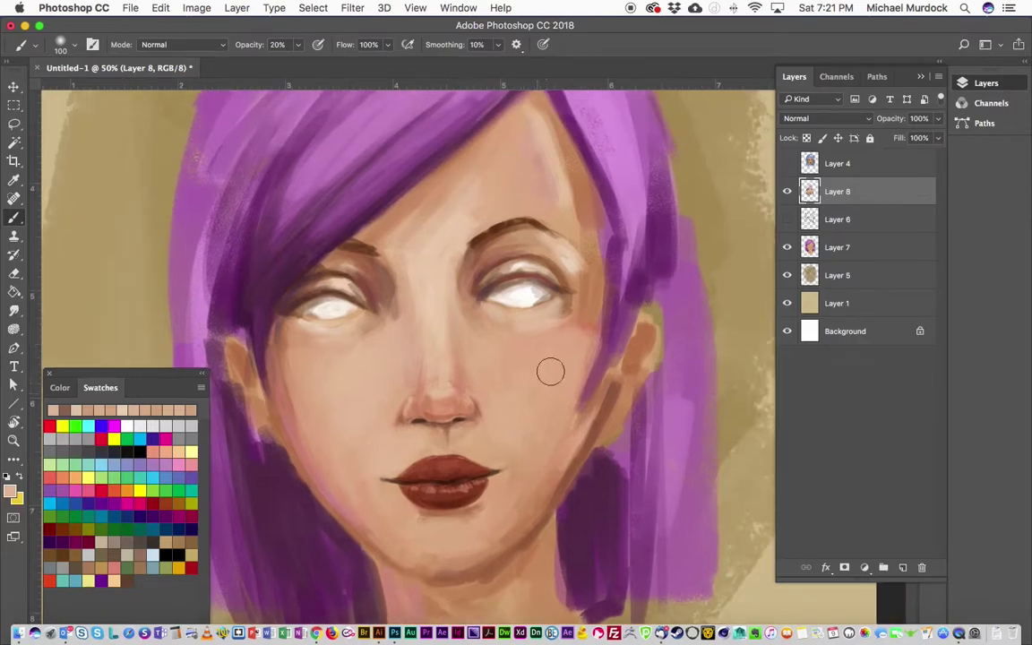
pyautogui.press(']')
pyautogui.press(']')
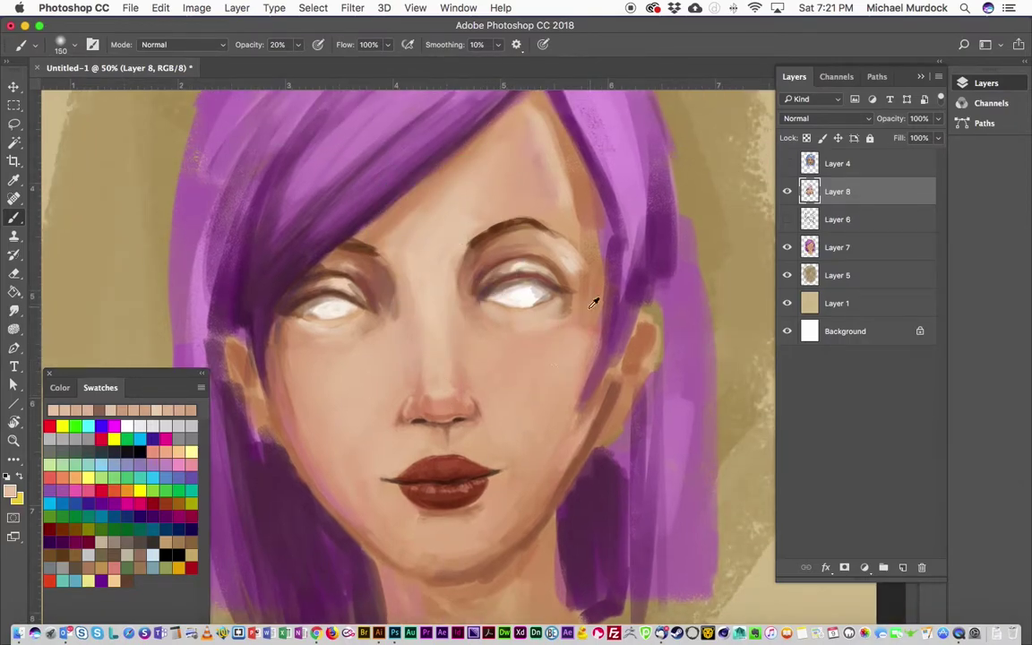
pyautogui.moveTo(513, 133); pyautogui.dragTo(578, 188)
pyautogui.click(523, 529)
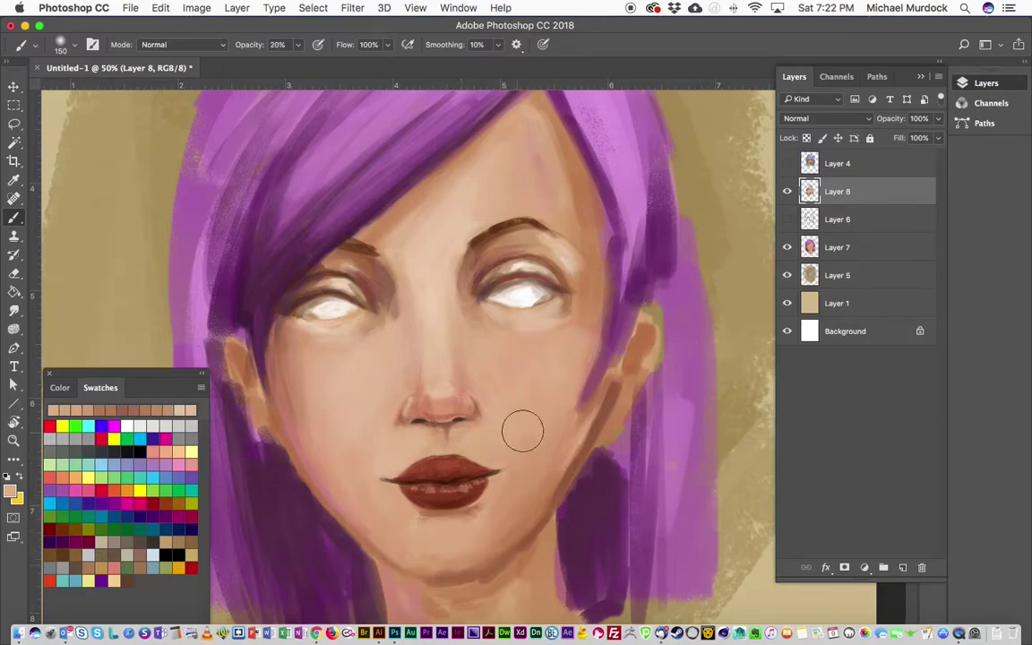
# Reframe the portrait, pick a darker brown and return the brush to full opacity
pyautogui.press('super+minus')
pyautogui.press('super+minus')
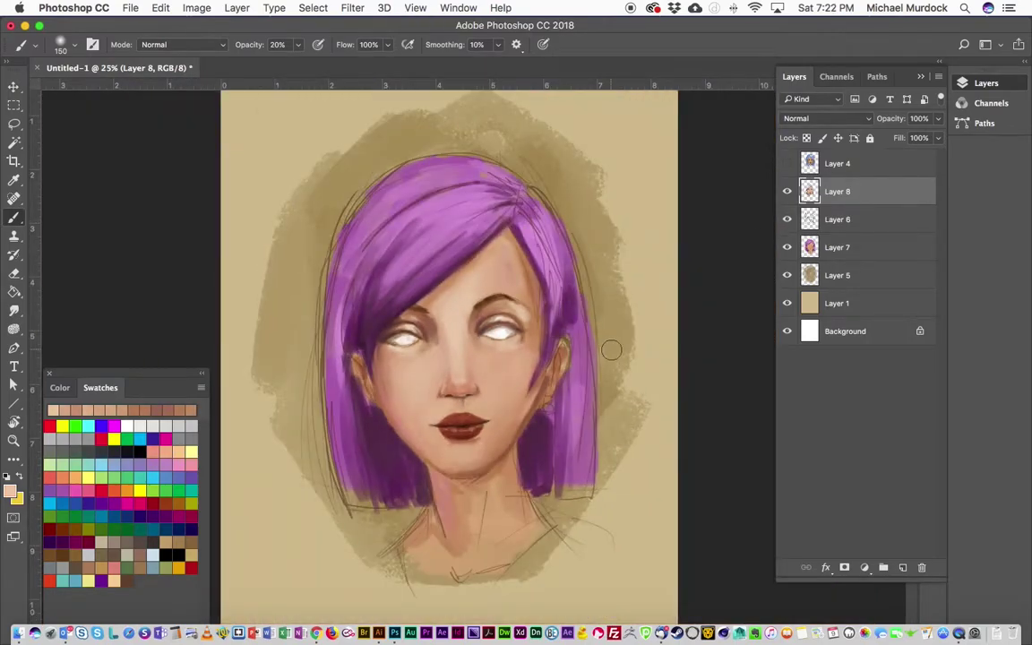
pyautogui.press('super+equal')
pyautogui.press('[')
pyautogui.press('[')
pyautogui.press('[')
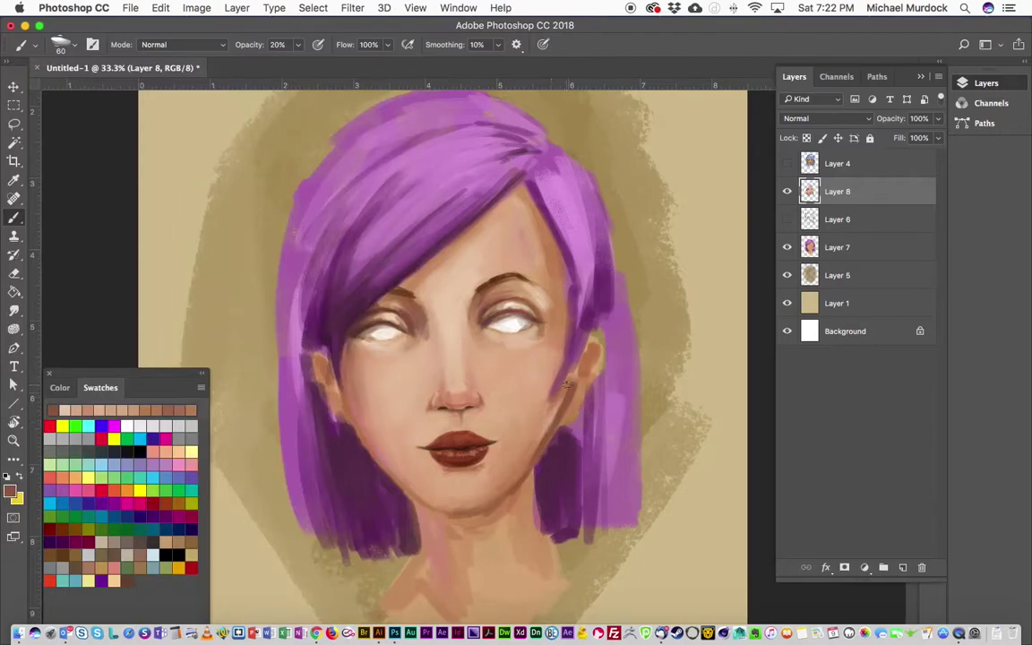
pyautogui.keyDown('alt'); pyautogui.click(567, 407); pyautogui.keyUp('alt')
pyautogui.press('0')
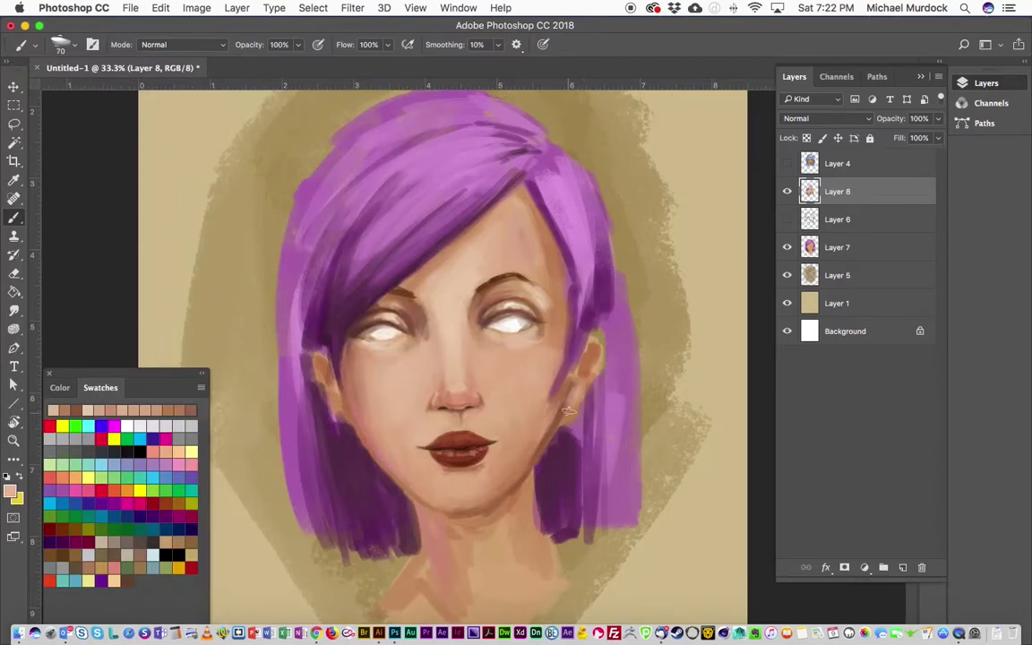
pyautogui.press(']')
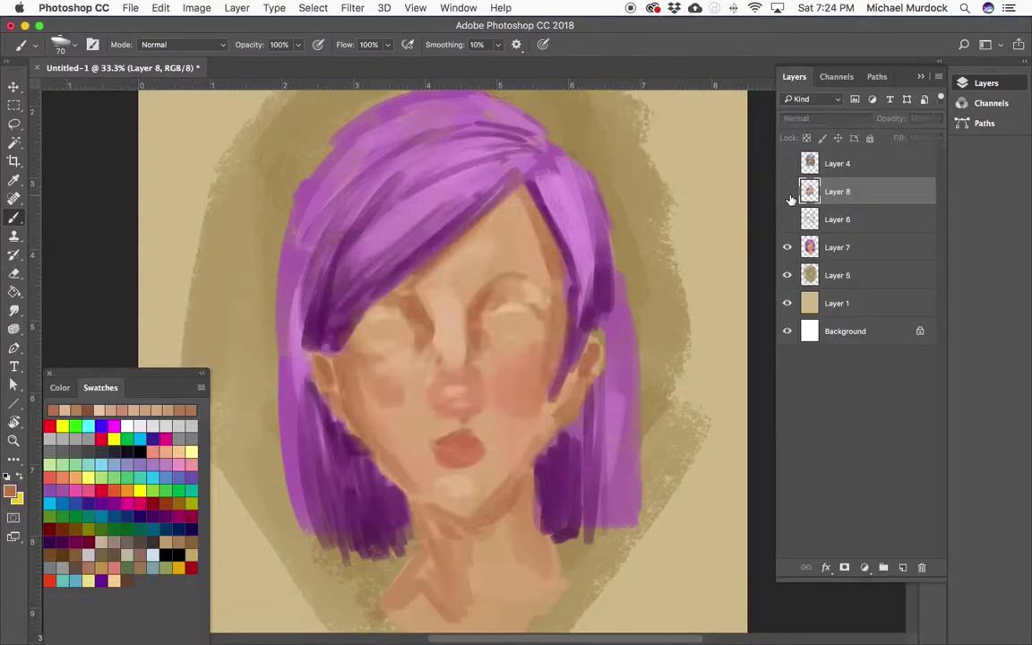
# Sample eyebrow brown and peach skin tones, zoom in on the eyes, and choose a small hard round brush
pyautogui.keyDown('alt'); pyautogui.click(418, 294); pyautogui.keyUp('alt')
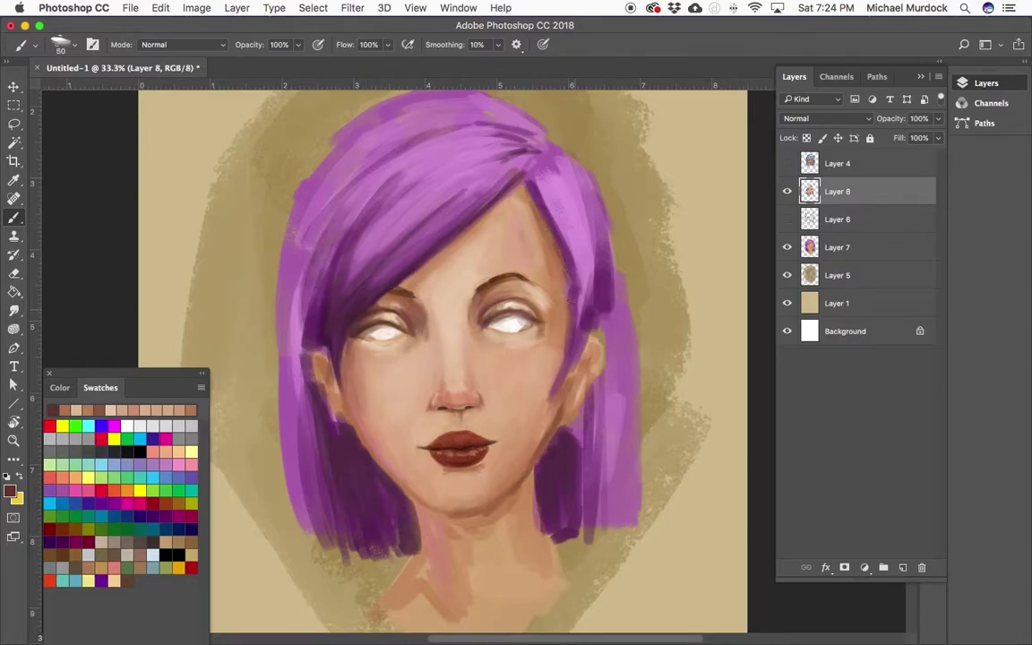
pyautogui.keyDown('alt'); pyautogui.click(537, 437); pyautogui.keyUp('alt')
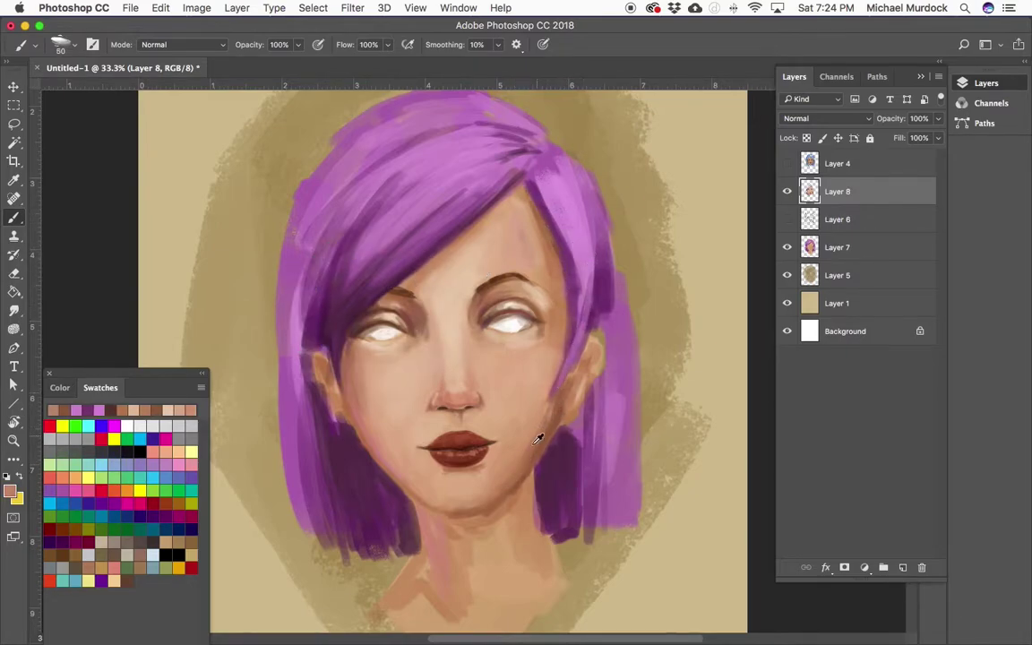
pyautogui.keyDown('alt'); pyautogui.click(359, 421); pyautogui.keyUp('alt')
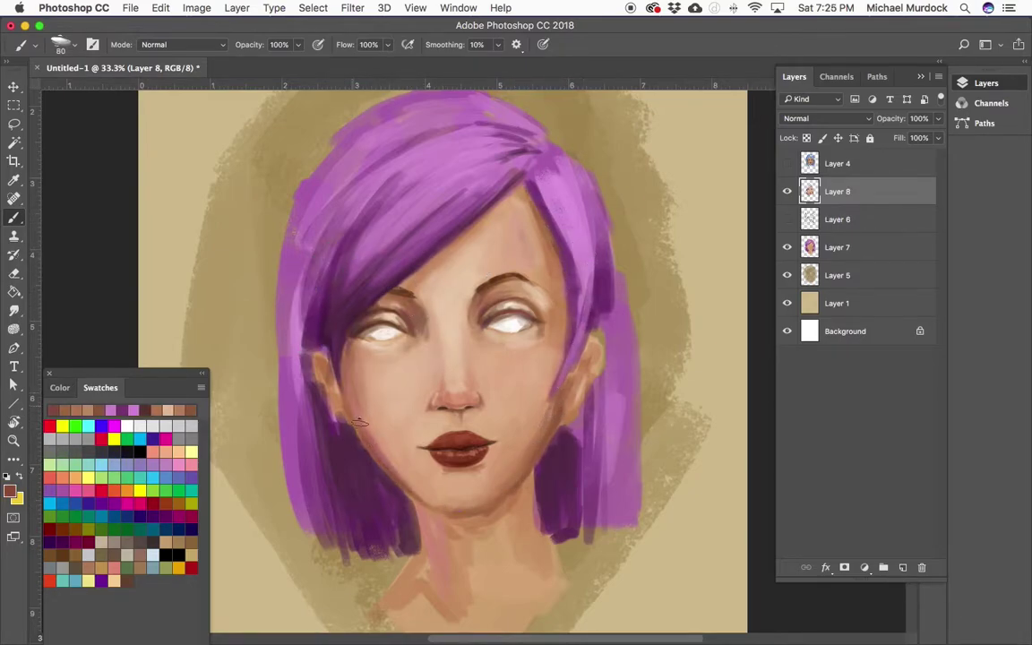
pyautogui.keyDown('alt'); pyautogui.click(364, 399); pyautogui.keyUp('alt')
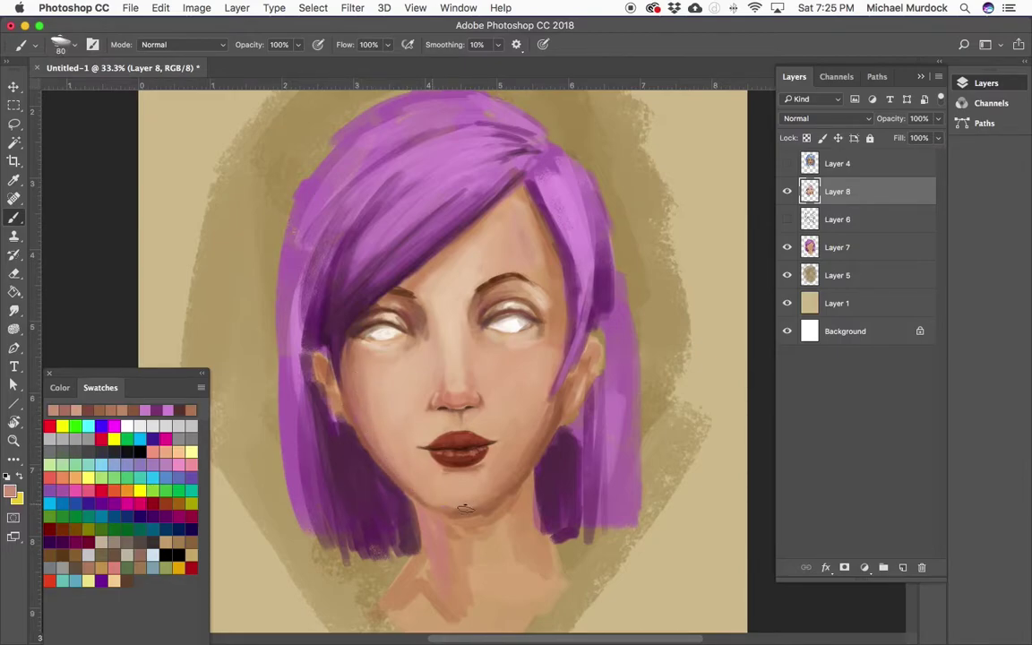
pyautogui.keyDown('alt'); pyautogui.click(512, 350); pyautogui.keyUp('alt')
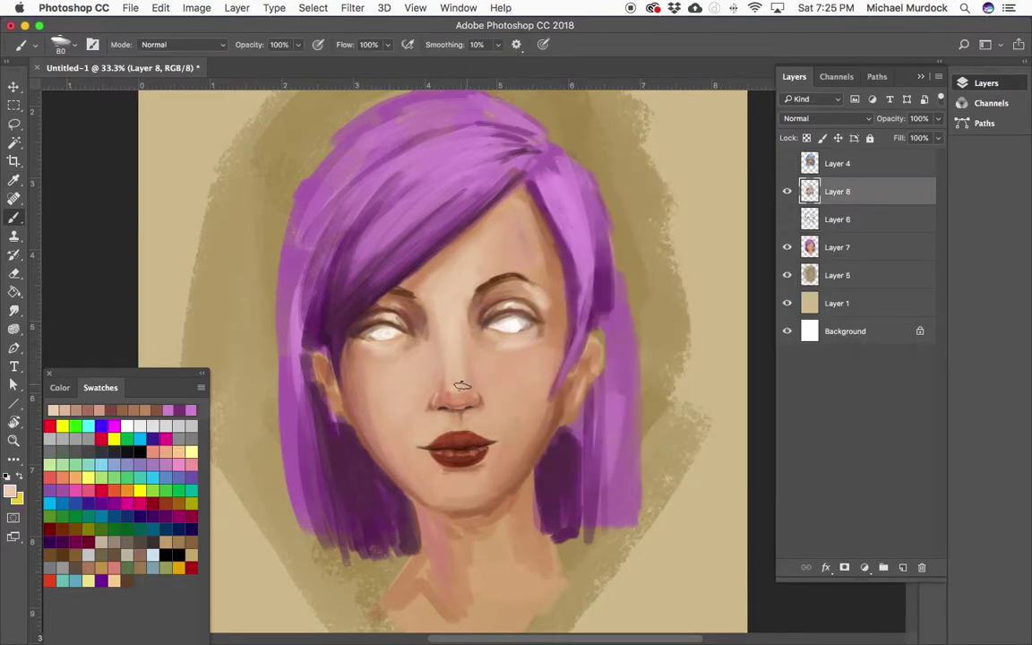
pyautogui.press('super+plus')
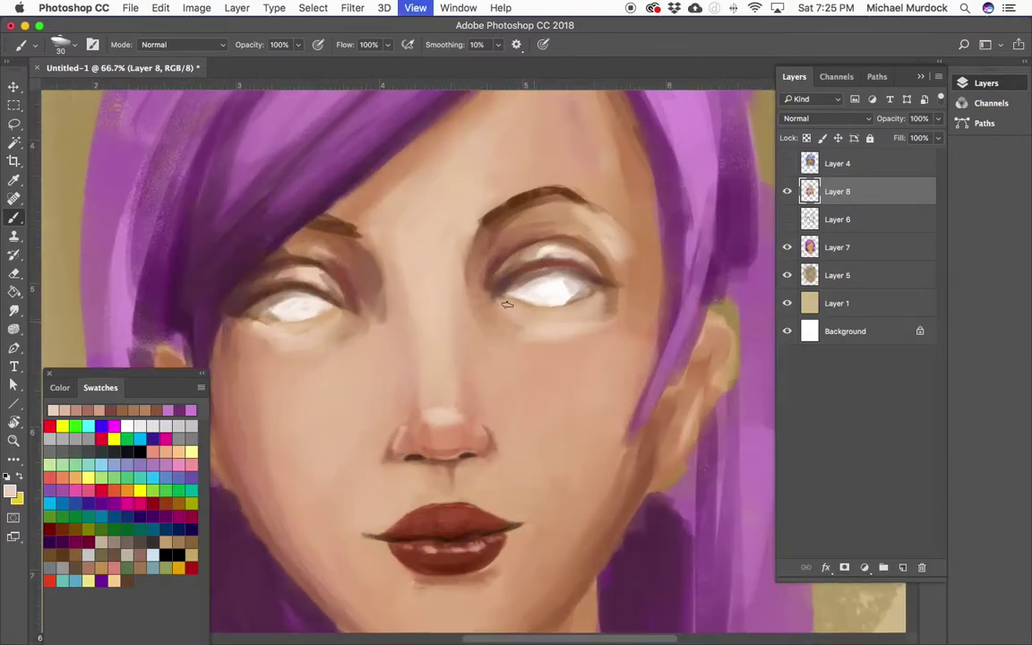
pyautogui.click(61, 44)
pyautogui.doubleClick(63, 194)
# Paint cream eye whites and very dark irises at 20 px and 30% opacity, then show Layer 6's sketch lines
pyautogui.keyDown('alt'); pyautogui.click(510, 297); pyautogui.keyUp('alt')
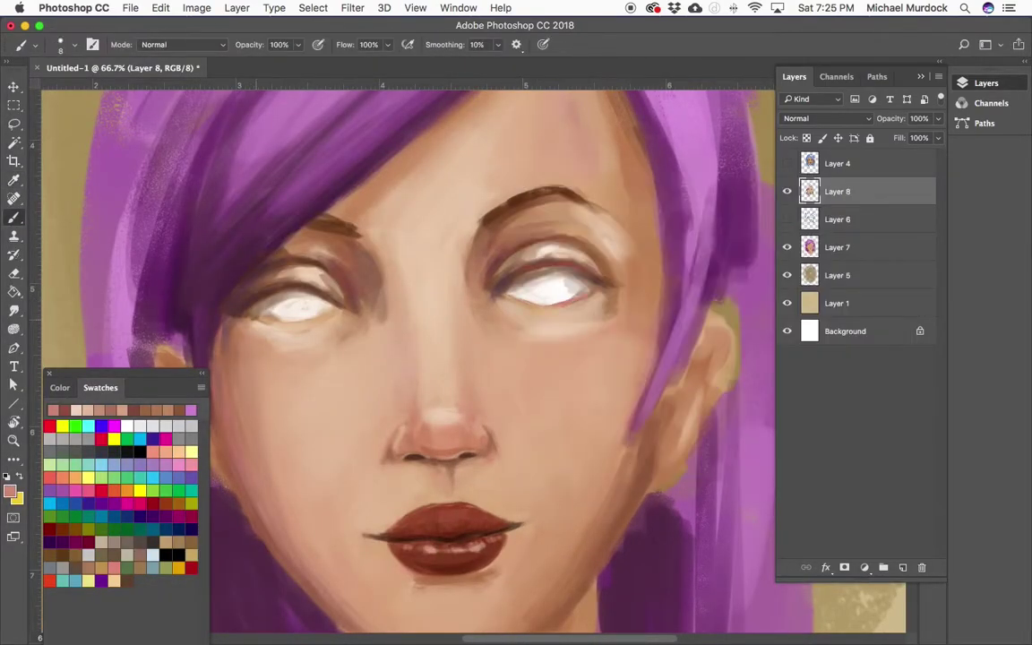
pyautogui.keyDown('alt'); pyautogui.click(266, 310); pyautogui.keyUp('alt')
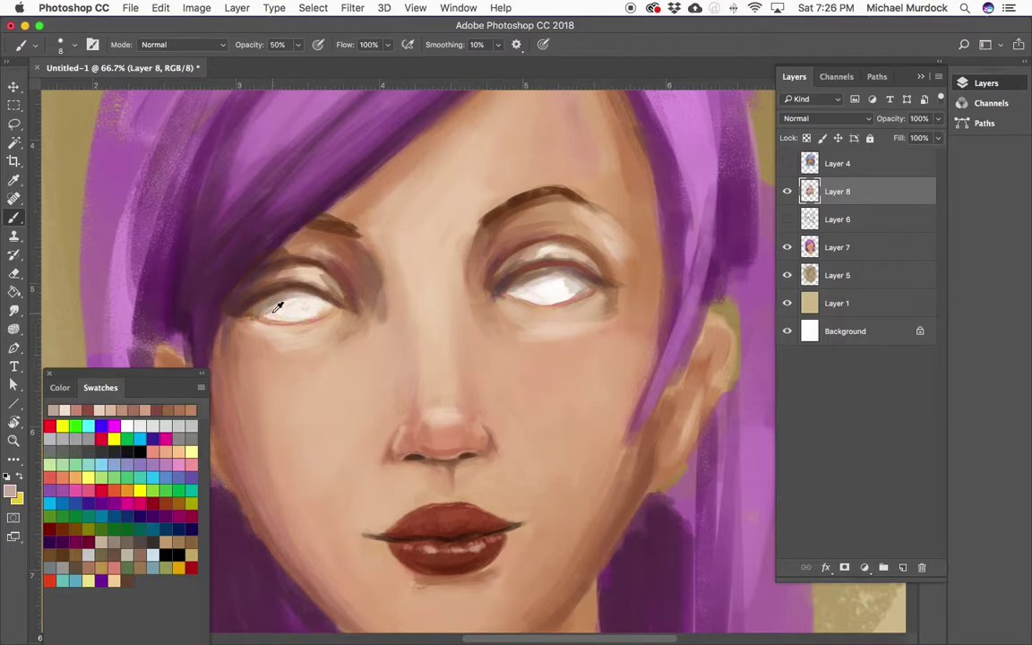
pyautogui.keyDown('alt'); pyautogui.click(278, 307); pyautogui.keyUp('alt')
pyautogui.press(']')
pyautogui.press(']')
pyautogui.press(']')
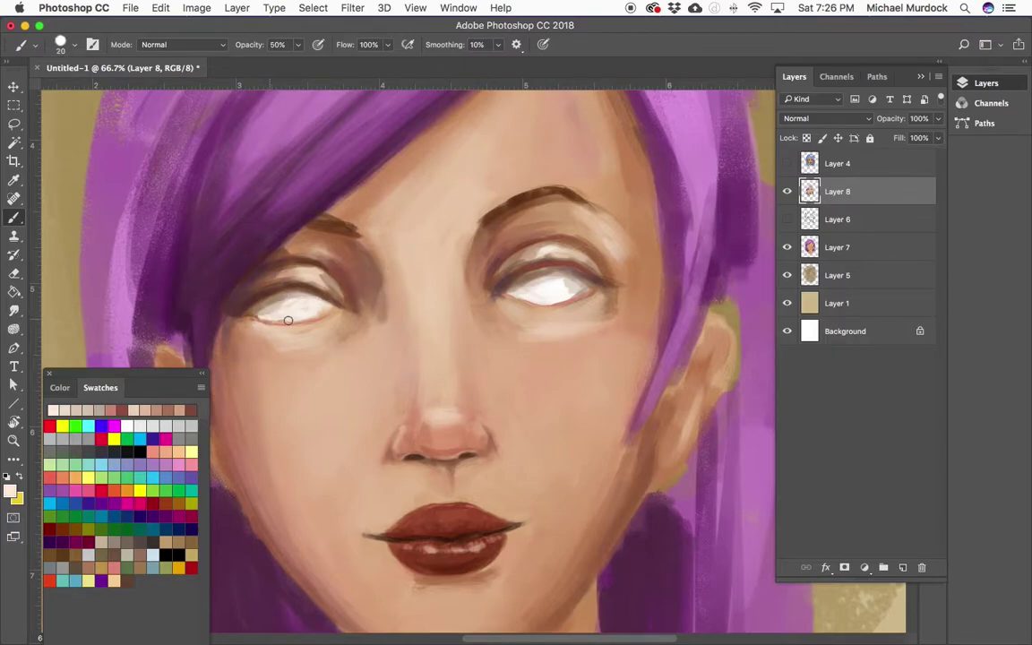
pyautogui.keyDown('alt'); pyautogui.click(508, 289); pyautogui.keyUp('alt')
pyautogui.press('3')
pyautogui.keyDown('alt'); pyautogui.click(513, 292); pyautogui.keyUp('alt')
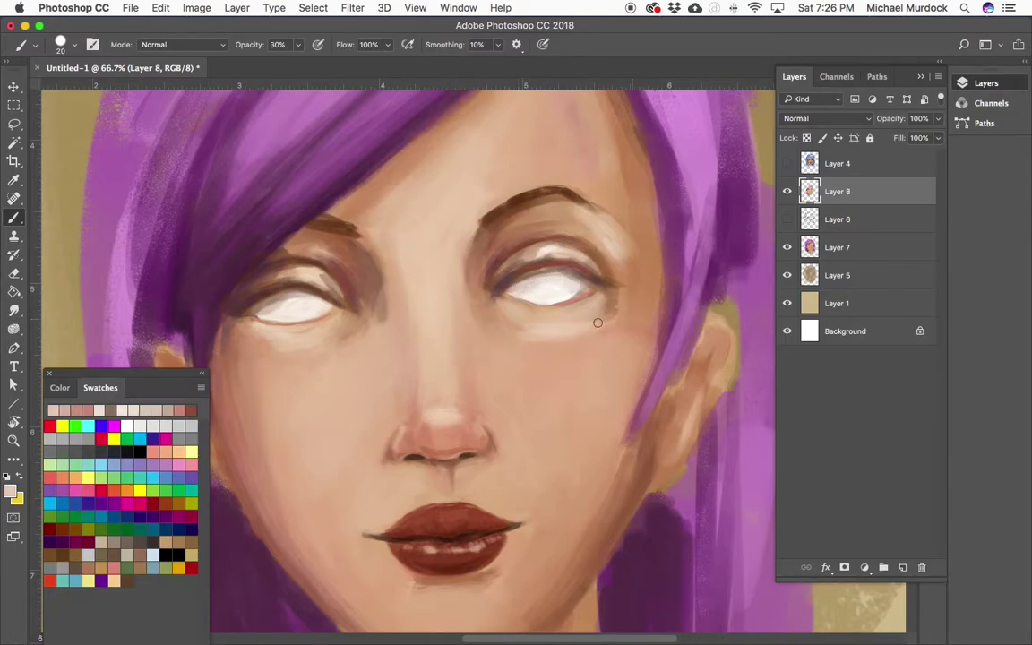
pyautogui.keyDown('alt'); pyautogui.click(358, 302); pyautogui.keyUp('alt')
pyautogui.click(788, 219)
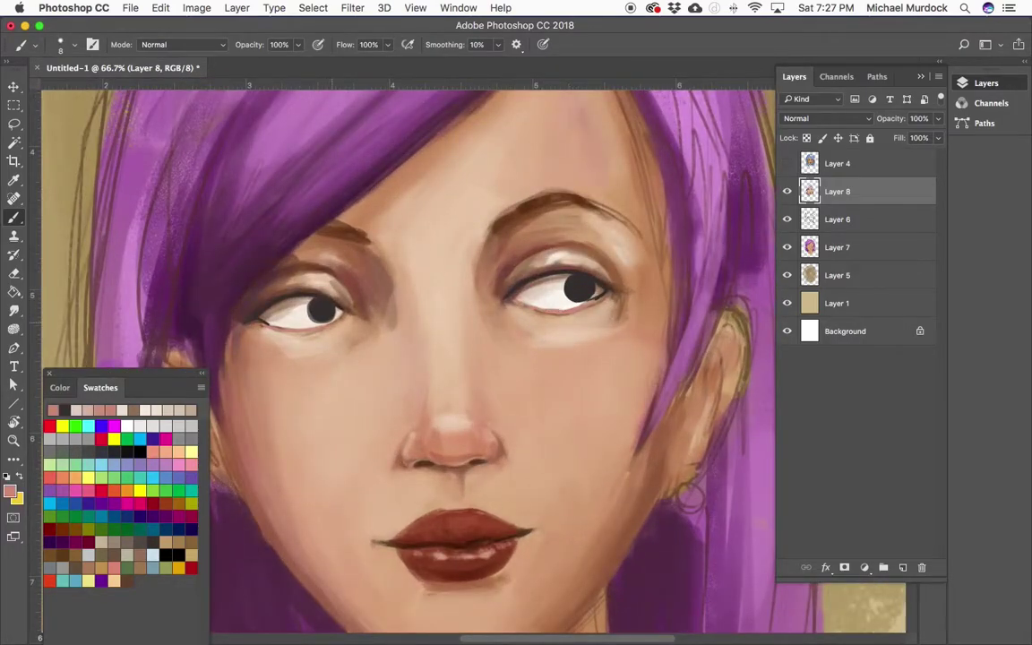
# Sample light skin, reddish-brown and near-black tones at 30% opacity with a size 30 brush
pyautogui.keyDown('alt'); pyautogui.click(241, 288); pyautogui.keyUp('alt')
pyautogui.press('3')
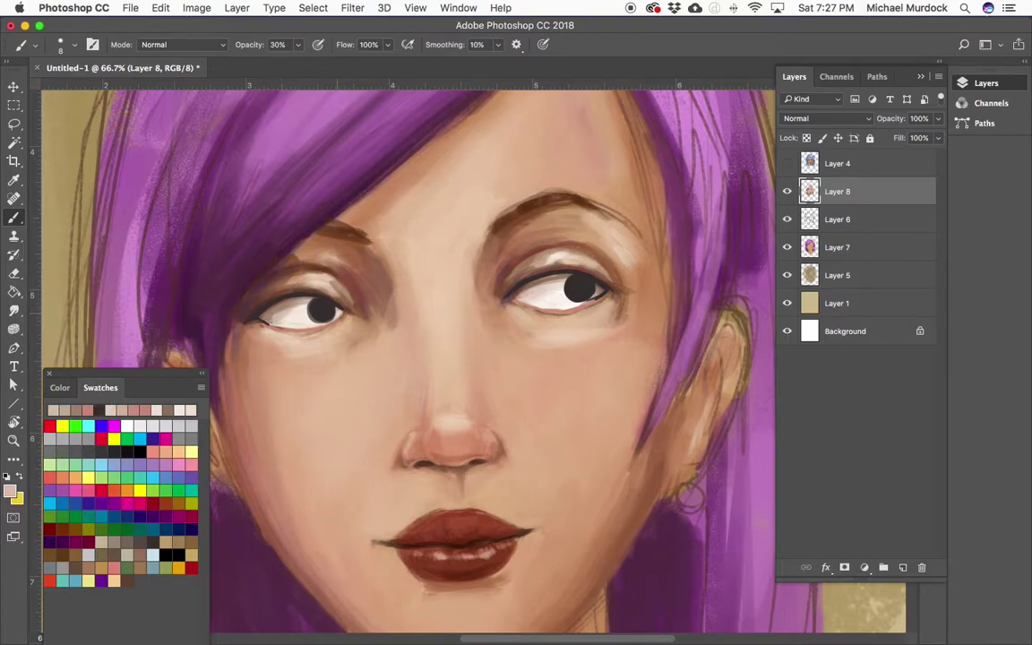
pyautogui.keyDown('alt'); pyautogui.click(339, 314); pyautogui.keyUp('alt')
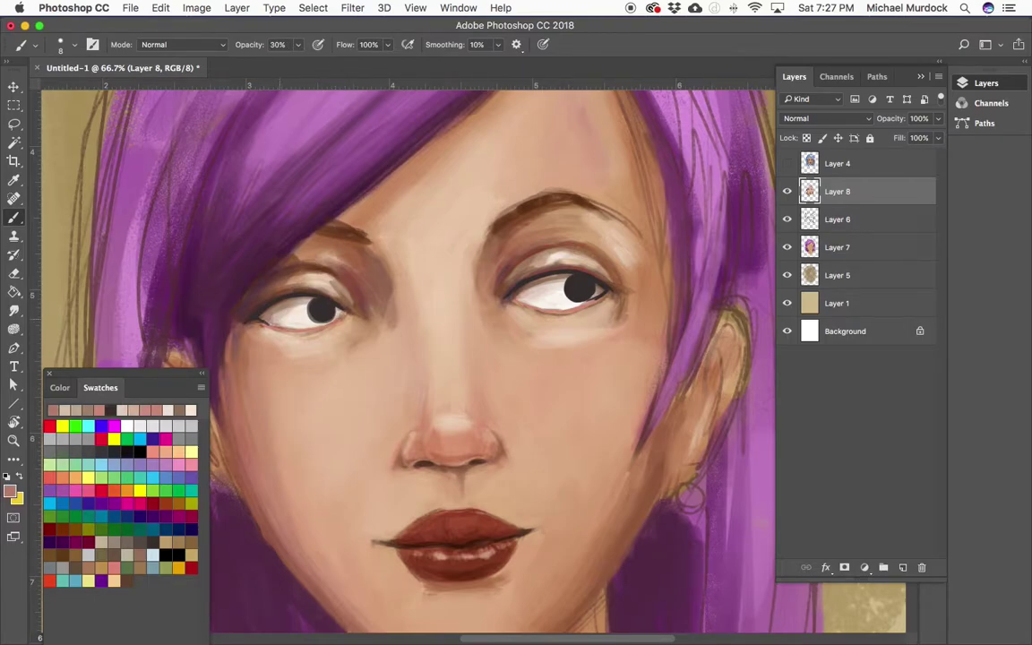
pyautogui.keyDown('alt'); pyautogui.click(477, 261); pyautogui.keyUp('alt')
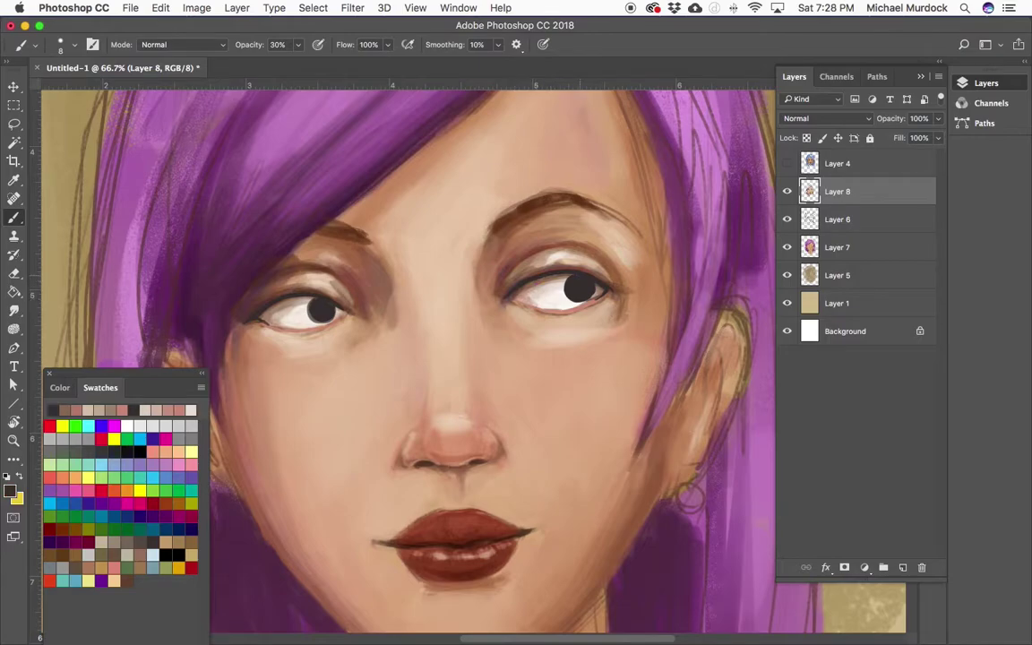
pyautogui.press(']')
pyautogui.press(']')
pyautogui.press(']')
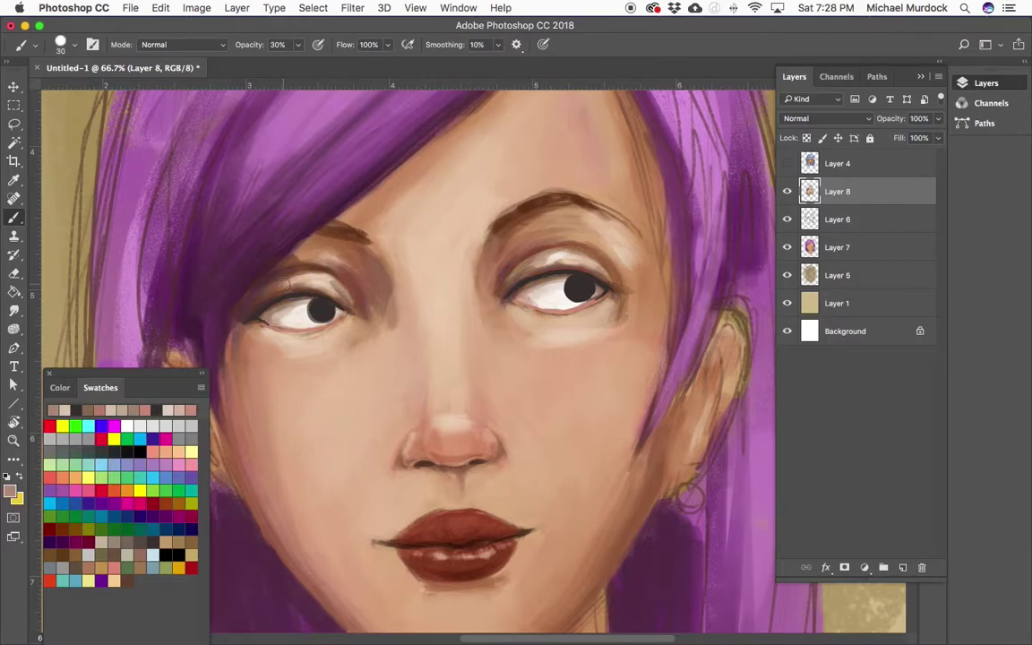
pyautogui.keyDown('alt'); pyautogui.click(302, 272); pyautogui.keyUp('alt')
pyautogui.keyDown('alt'); pyautogui.click(281, 250); pyautogui.keyUp('alt')
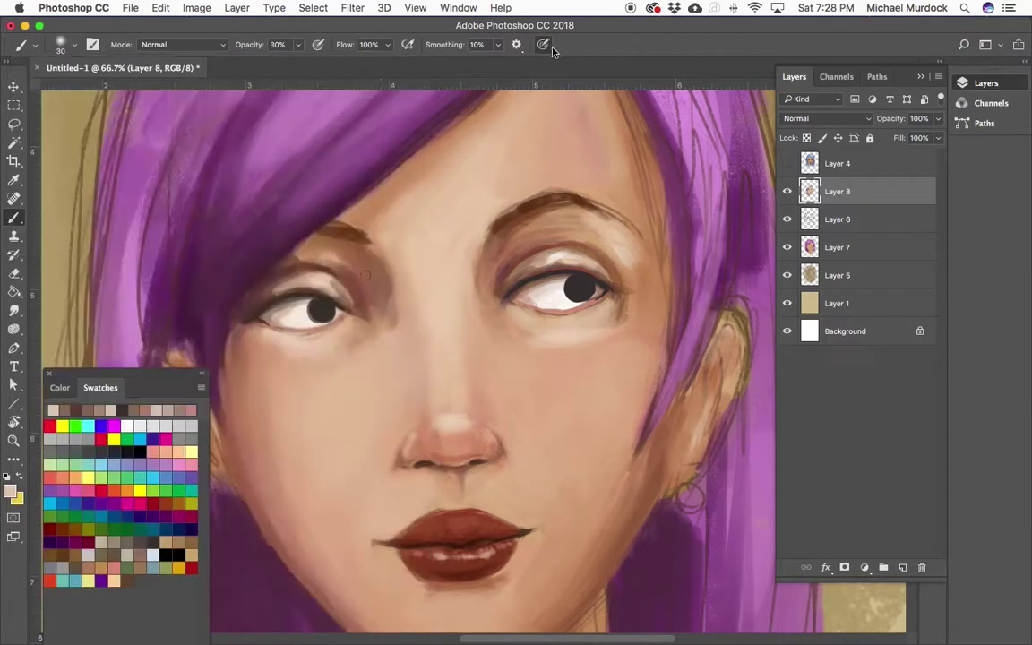
pyautogui.keyDown('alt'); pyautogui.click(315, 287); pyautogui.keyUp('alt')
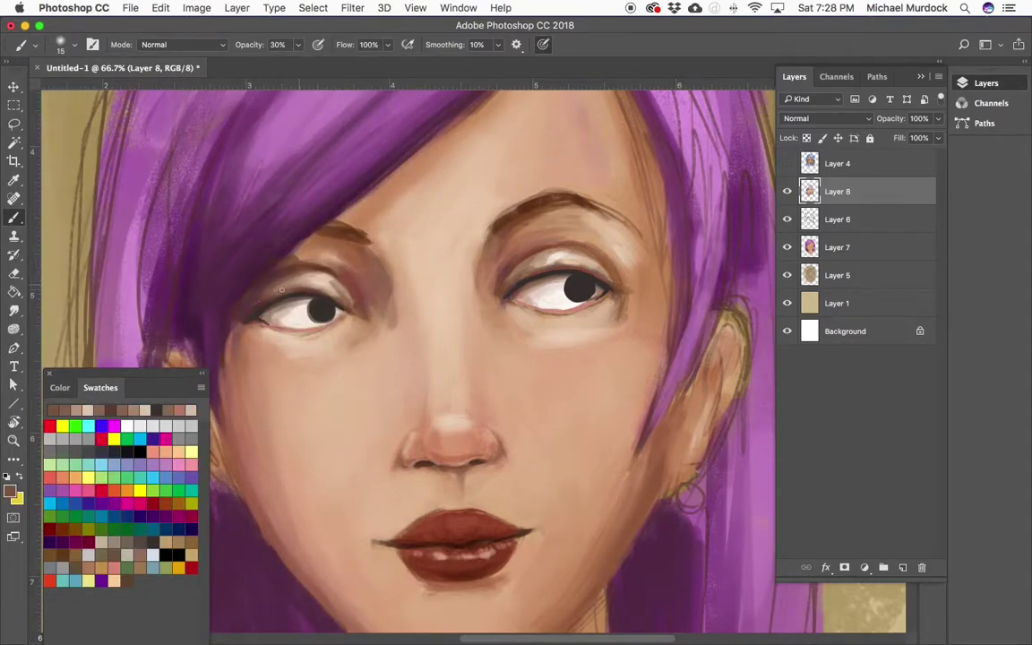
# Shade the left eyelid and the right brow and lid with brown strokes, then ease to 20% opacity
pyautogui.press(']')
pyautogui.press(']')
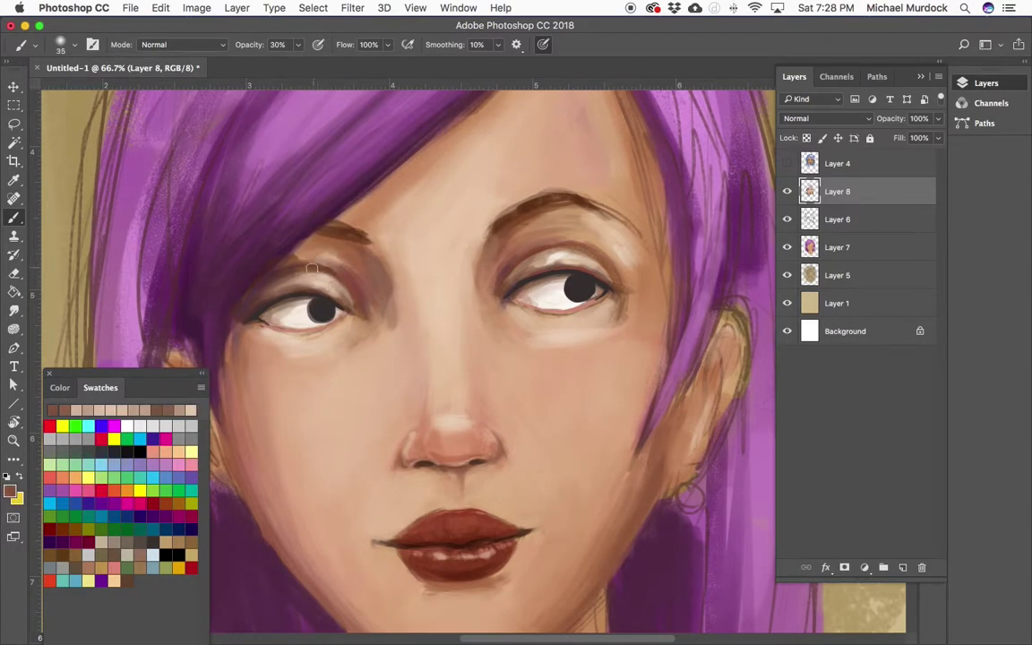
pyautogui.moveTo(312, 268); pyautogui.dragTo(274, 251)
pyautogui.keyDown('alt'); pyautogui.click(479, 234); pyautogui.keyUp('alt')
pyautogui.moveTo(466, 240)
pyautogui.mouseDown()
pyautogui.moveTo(529, 217)
pyautogui.moveTo(556, 232)
pyautogui.mouseUp()
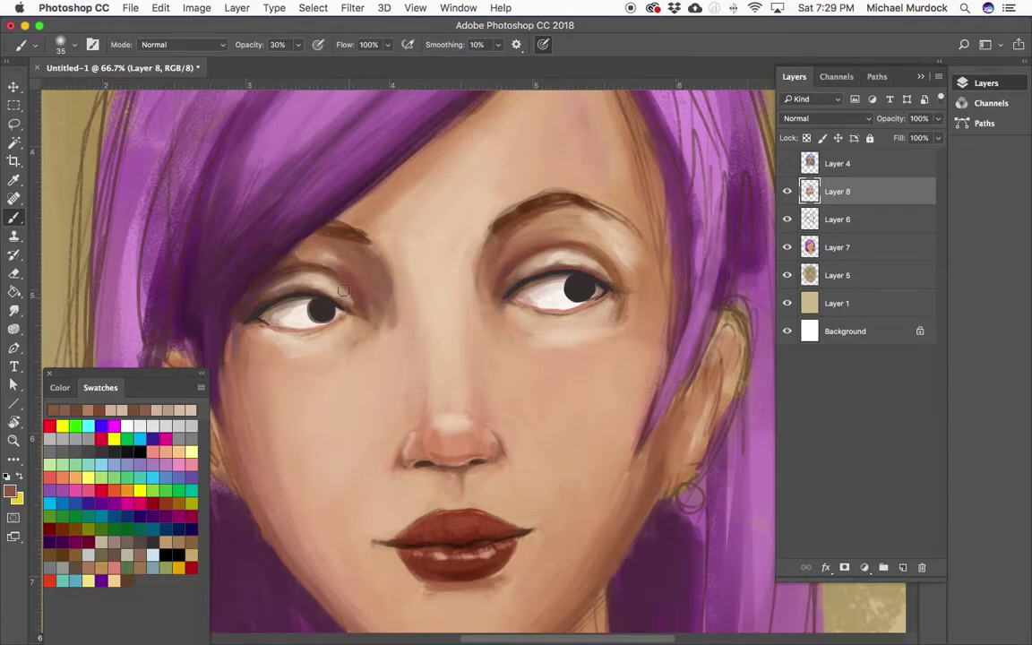
pyautogui.keyDown('alt'); pyautogui.click(355, 341); pyautogui.keyUp('alt')
pyautogui.press('2')
pyautogui.press(']')
pyautogui.press(']')
pyautogui.press(']')
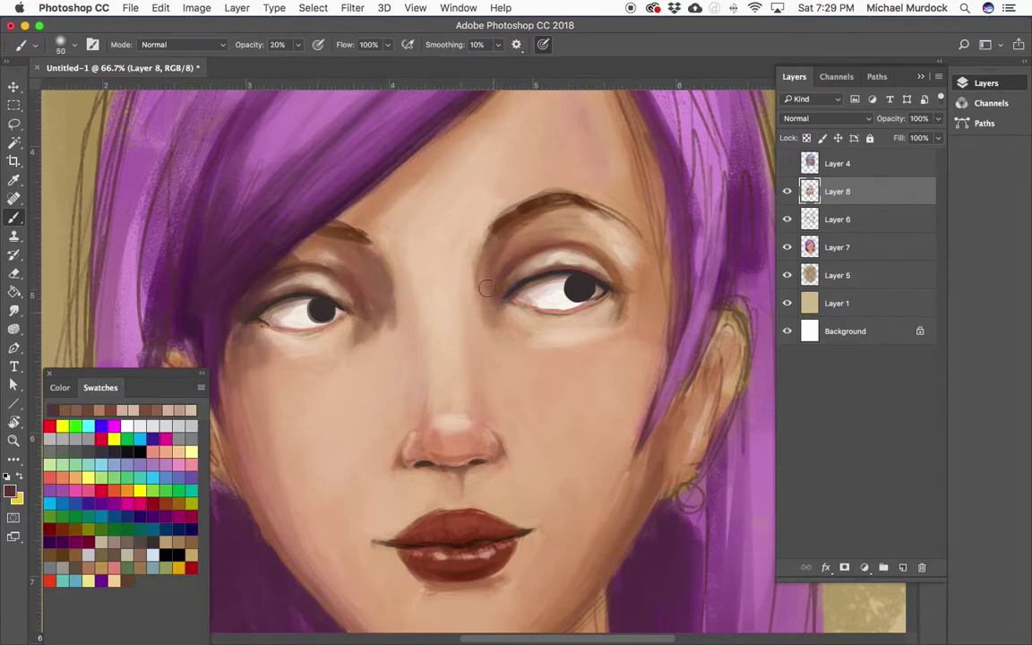
pyautogui.hotkey('ctrl', '-')
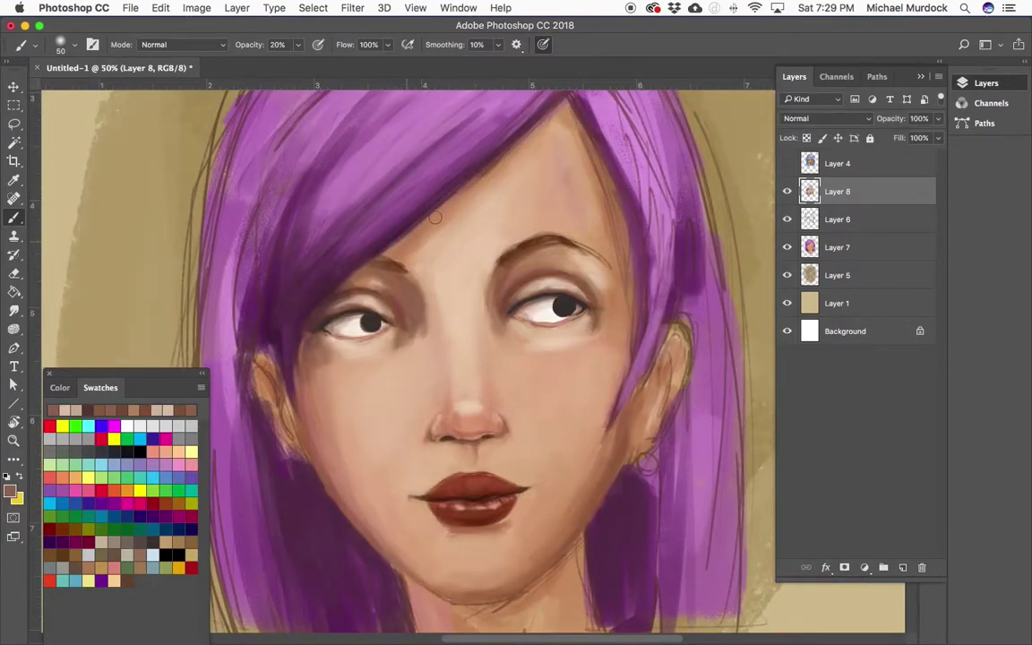
# Hide Layer 6's sketch lines and darken the hair-to-ear boundary on the left with sampled purple
pyautogui.click(77, 47)
pyautogui.keyDown('alt'); pyautogui.click(529, 129); pyautogui.keyUp('alt')
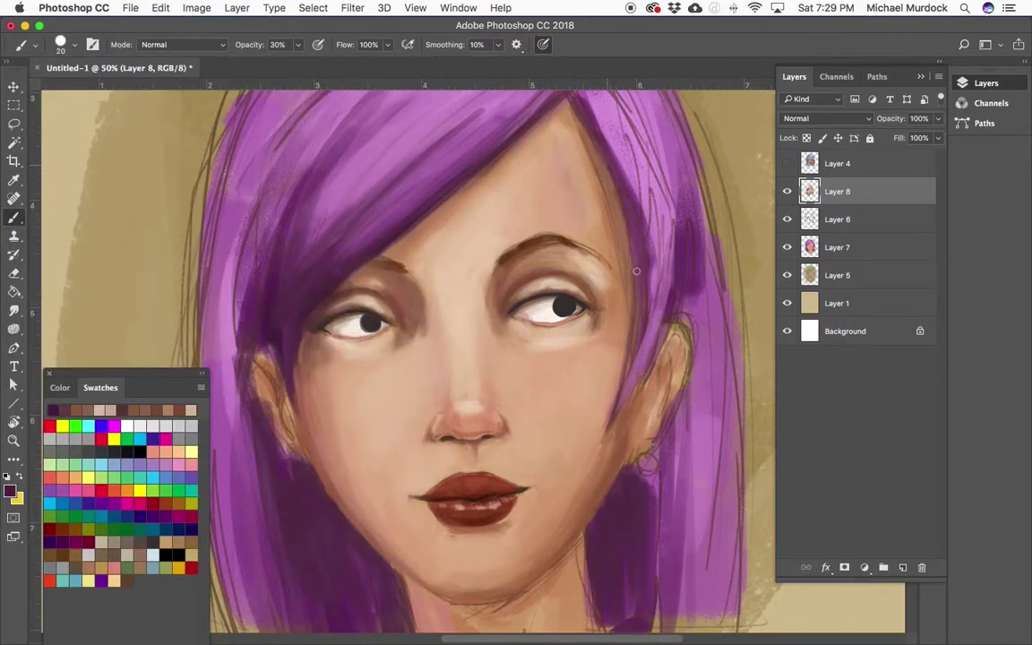
pyautogui.click(787, 218)
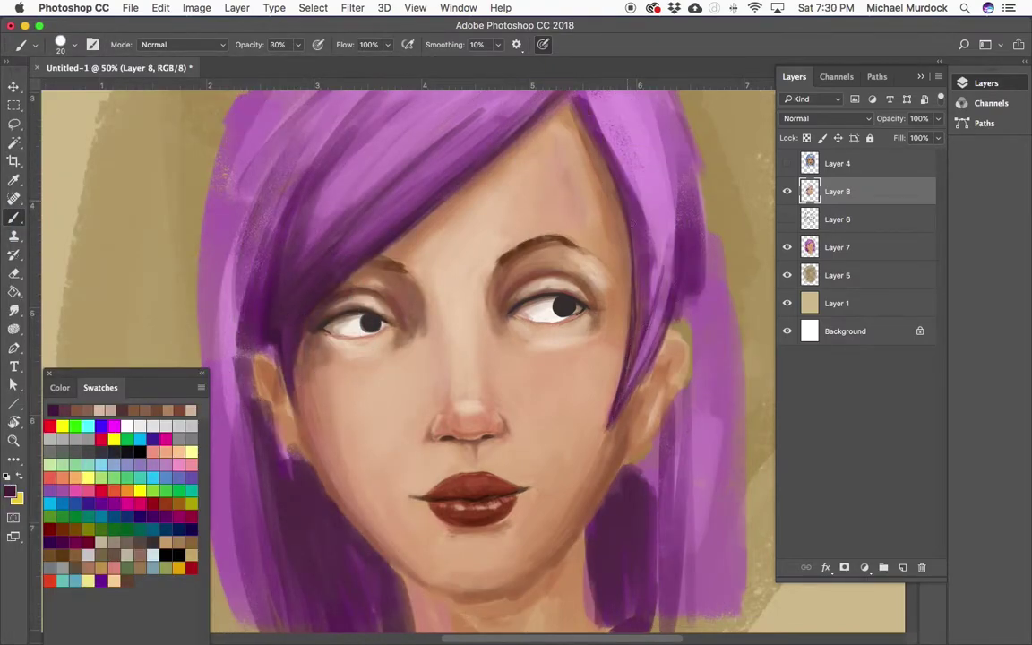
pyautogui.moveTo(627, 365); pyautogui.dragTo(524, 432)
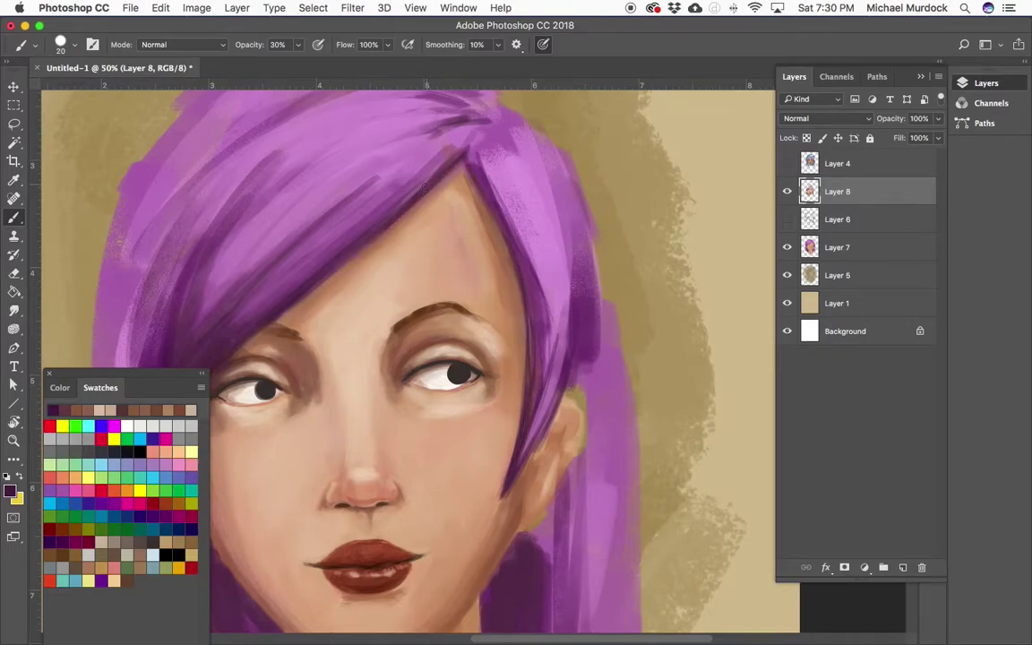
pyautogui.hscroll(-5, 415, 254)
pyautogui.scroll(-3, 415, 254)
pyautogui.moveTo(307, 312); pyautogui.dragTo(330, 372)
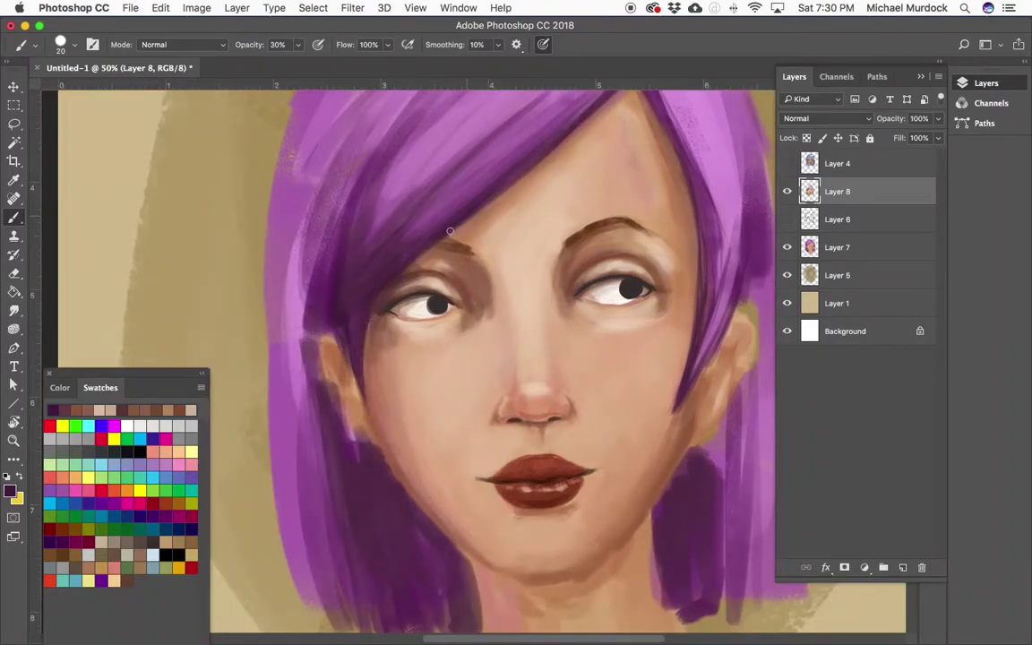
pyautogui.hscroll(3, 450, 231)
# Darken the hair edge beside the right ear with dark purple, keeping the sketch lines hidden
pyautogui.click(788, 220)
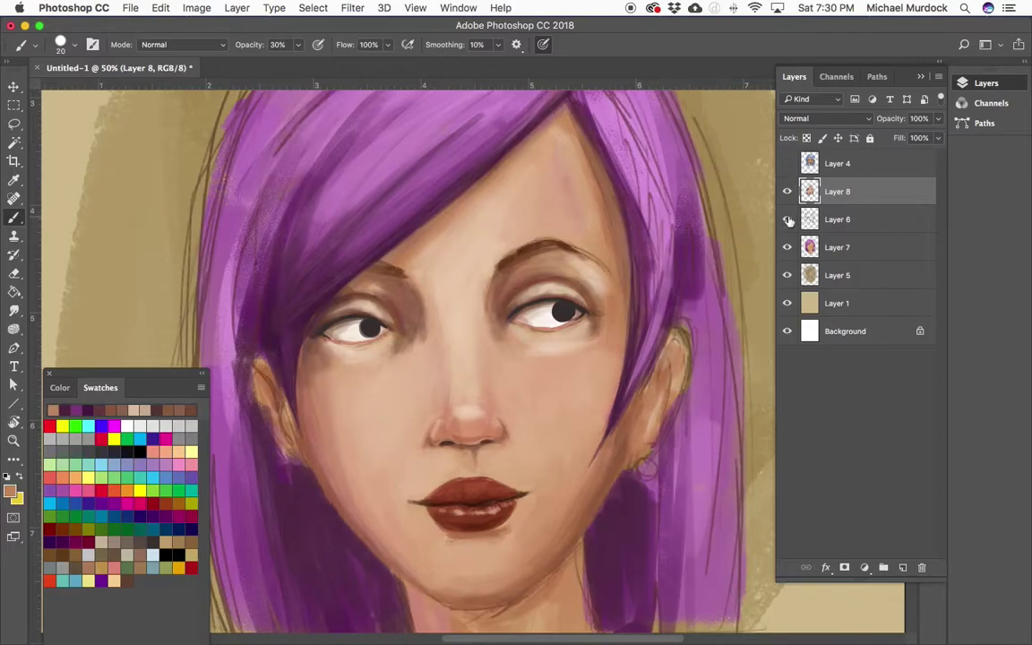
pyautogui.click(787, 220)
pyautogui.keyDown('alt'); pyautogui.click(589, 386); pyautogui.keyUp('alt')
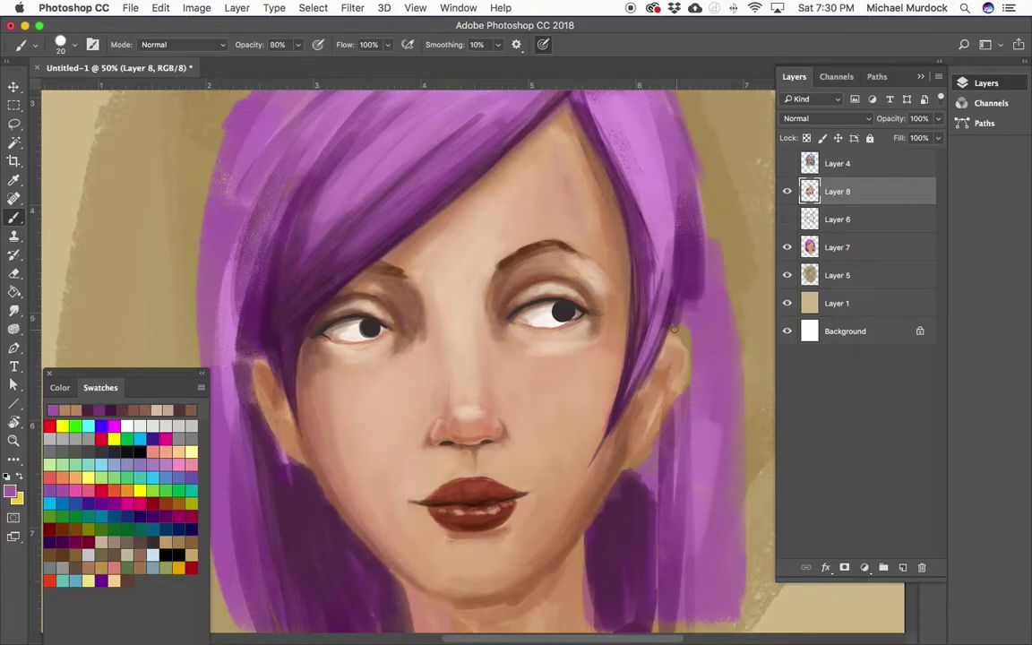
pyautogui.moveTo(620, 295); pyautogui.dragTo(606, 347)
pyautogui.keyDown('alt'); pyautogui.click(631, 448); pyautogui.keyUp('alt')
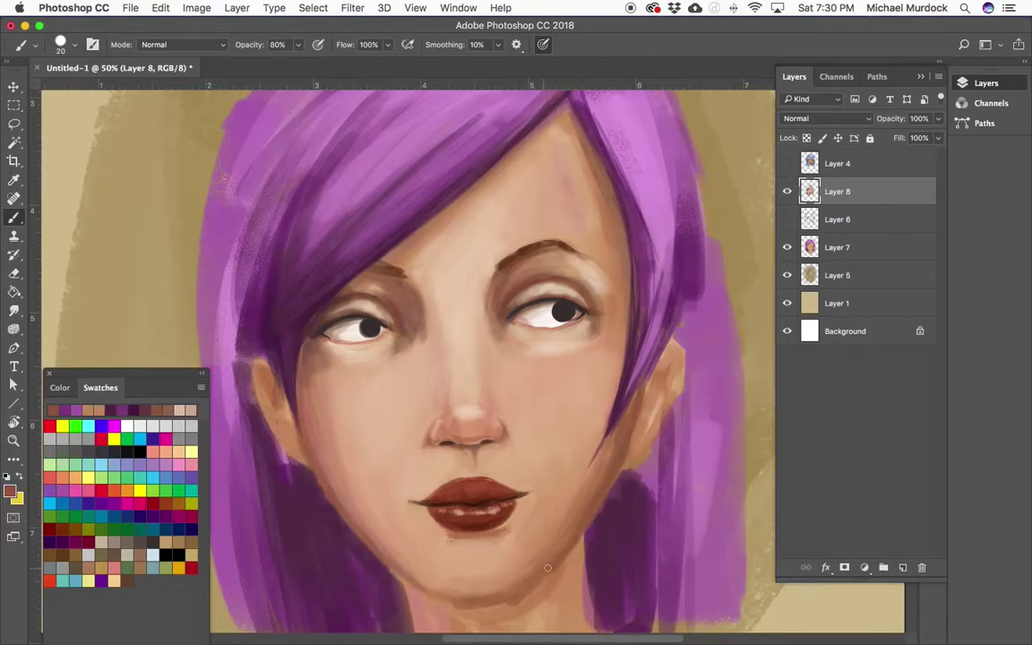
pyautogui.keyDown('alt'); pyautogui.click(646, 406); pyautogui.keyUp('alt')
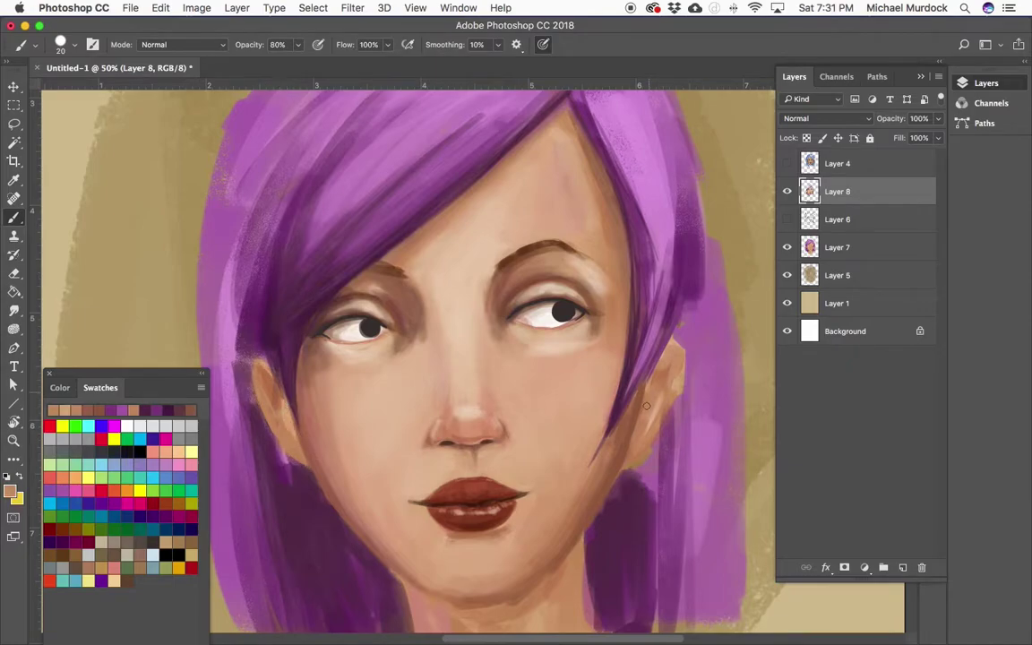
pyautogui.keyDown('alt'); pyautogui.click(258, 389); pyautogui.keyUp('alt')
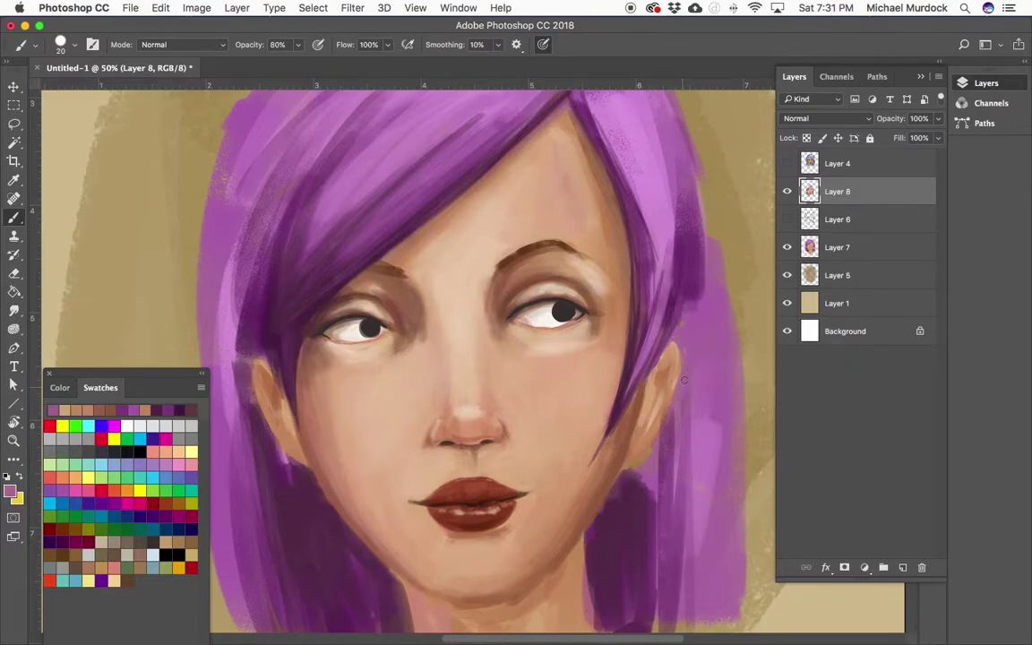
pyautogui.scroll(-3, 609, 457)
# With the canvas rotated, blend tan and pink skin tone along the jawline at 70% opacity
pyautogui.keyDown('alt'); pyautogui.click(575, 426); pyautogui.keyUp('alt')
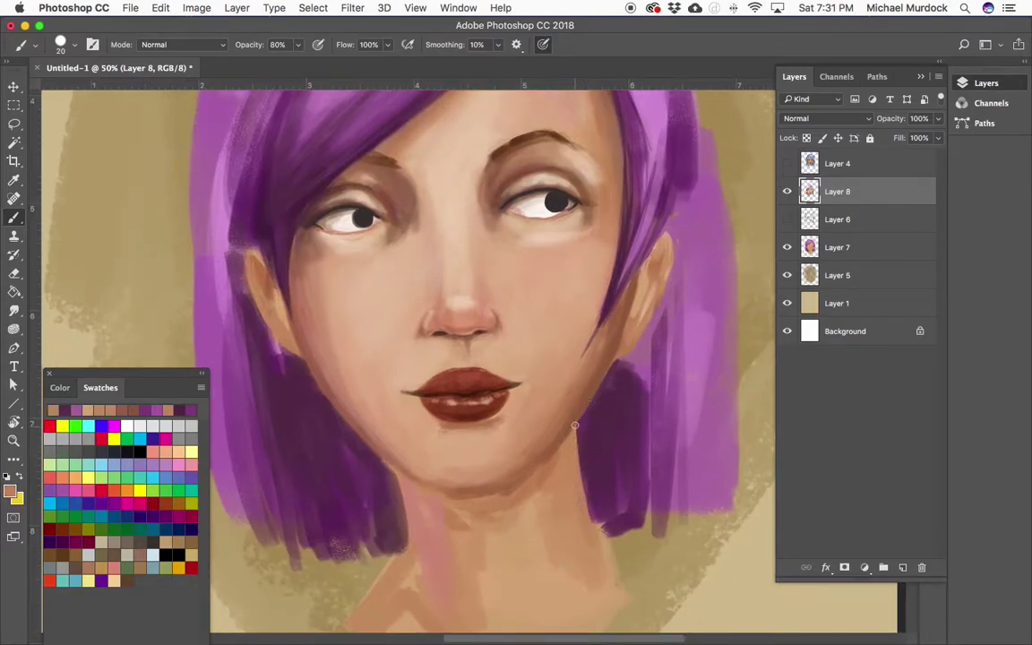
pyautogui.keyDown('alt'); pyautogui.click(428, 529); pyautogui.keyUp('alt')
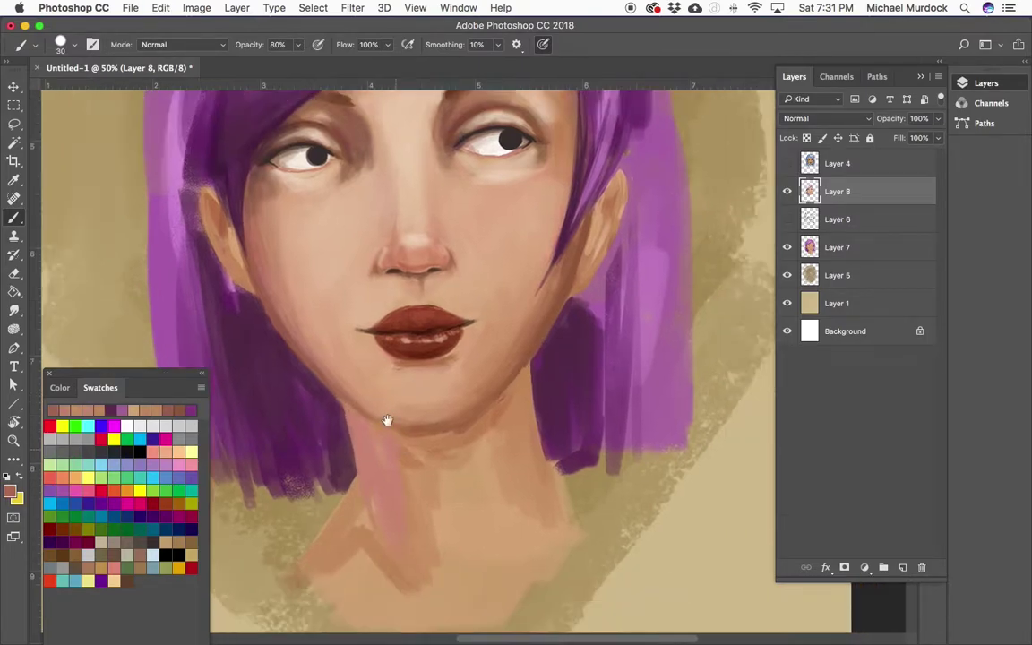
pyautogui.moveTo(392, 453)
pyautogui.mouseDown()
pyautogui.moveTo(457, 231)
pyautogui.moveTo(376, 358)
pyautogui.mouseUp()
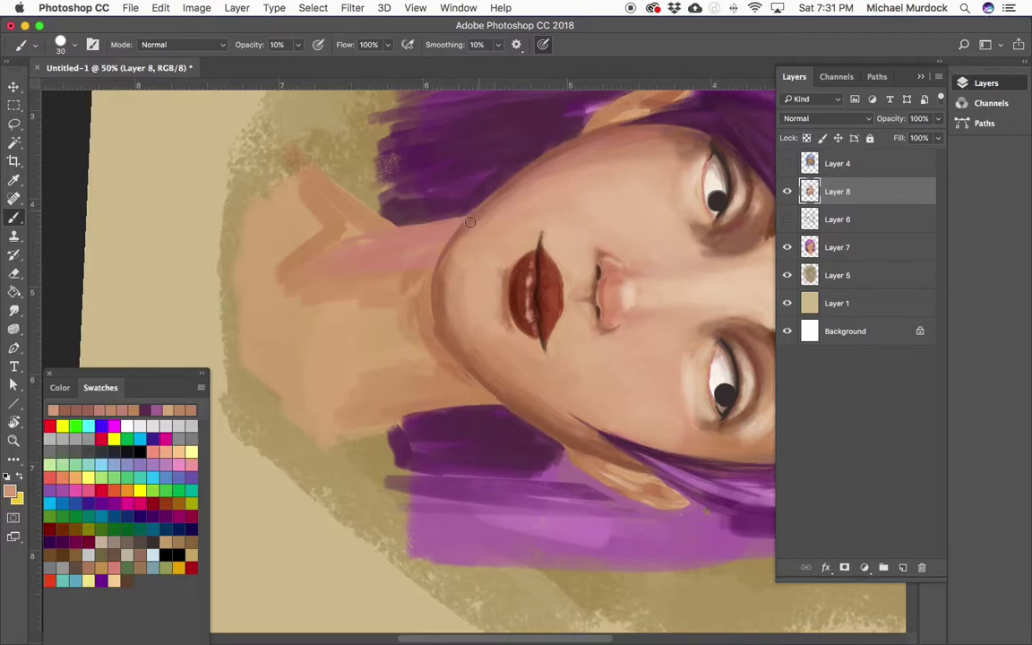
pyautogui.press('7')
pyautogui.scroll(5, 386, 304)
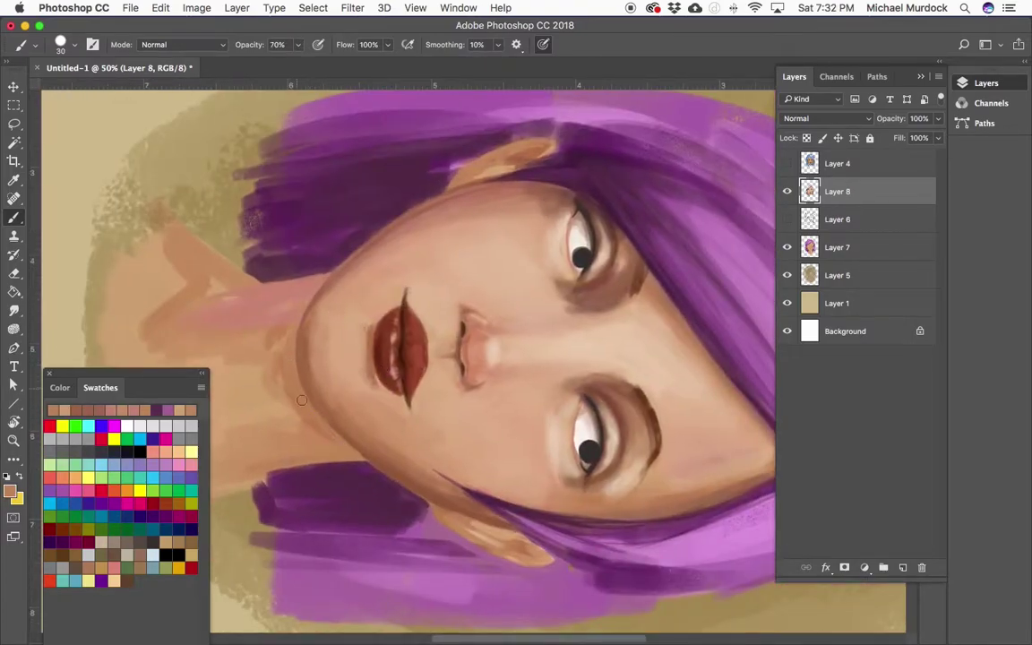
pyautogui.moveTo(332, 419); pyautogui.dragTo(381, 448)
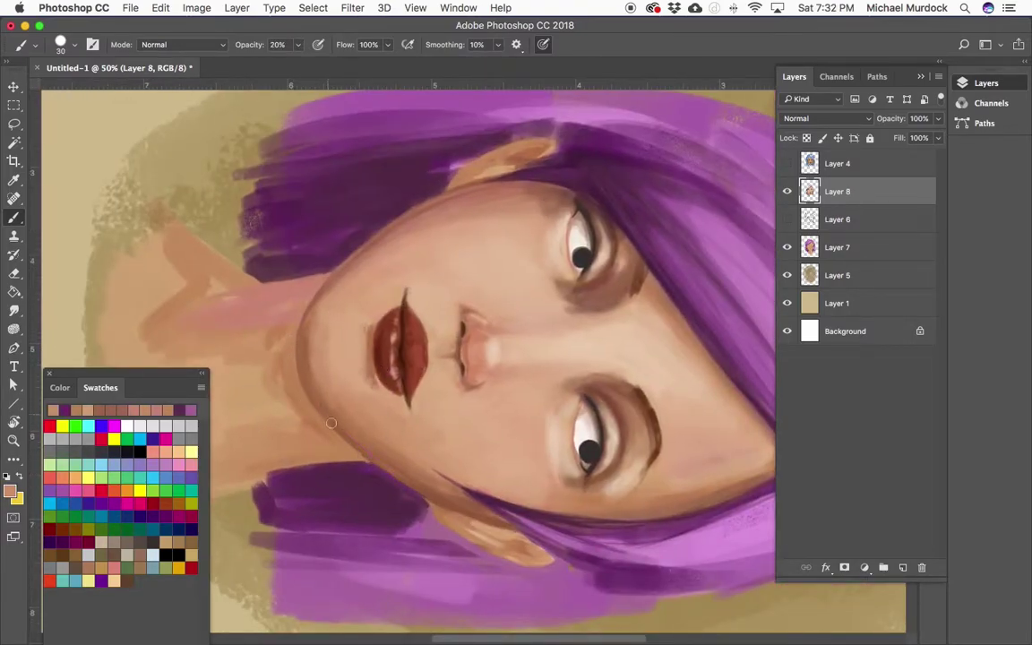
pyautogui.press('8')
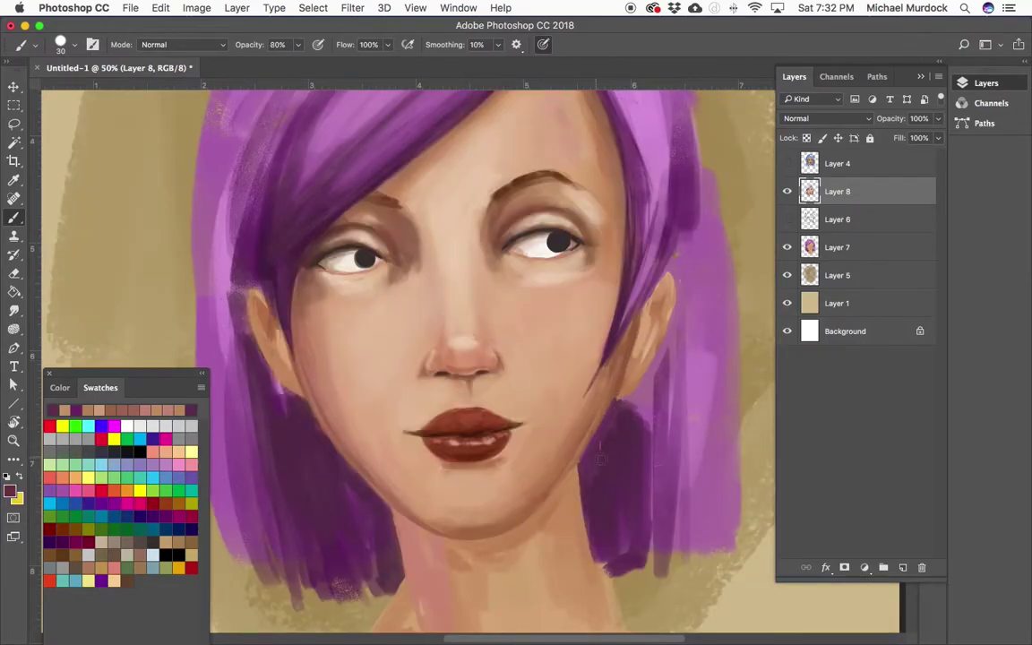
pyautogui.moveTo(601, 457); pyautogui.dragTo(608, 418)
# Softly lighten the skin under the eyes with light skin tones at 20–30% opacity
pyautogui.keyDown('alt'); pyautogui.click(591, 422); pyautogui.keyUp('alt')
pyautogui.press('3')
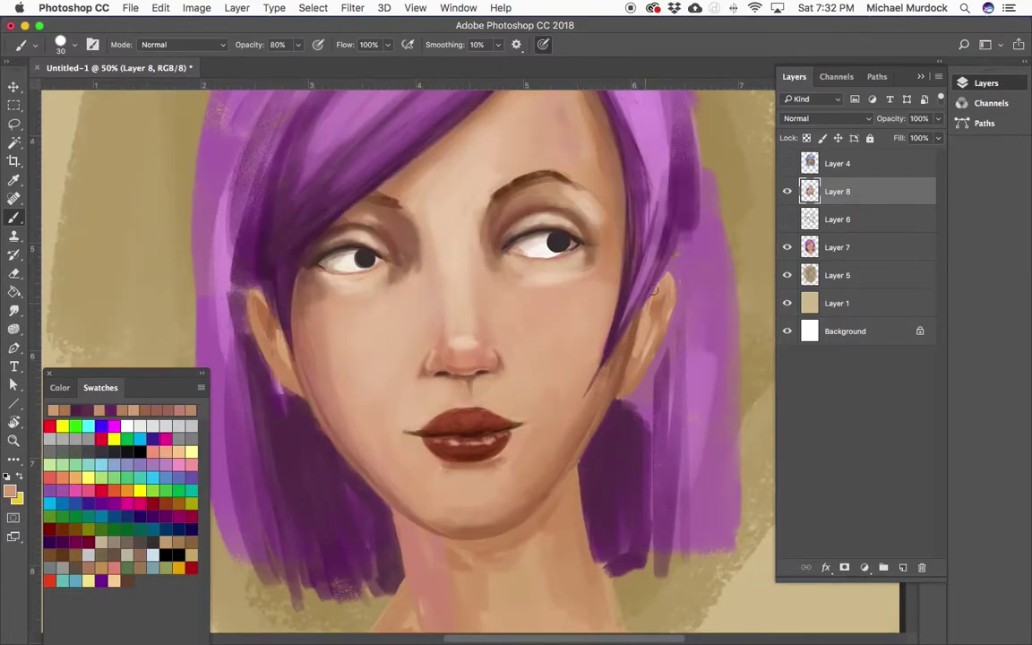
pyautogui.keyDown('alt'); pyautogui.click(455, 468); pyautogui.keyUp('alt')
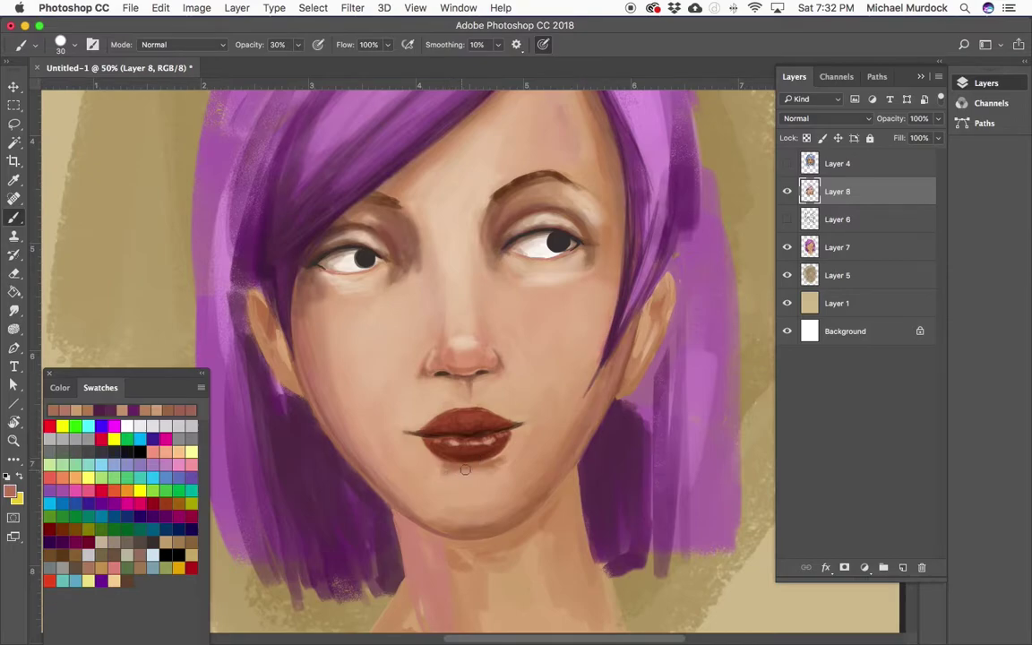
pyautogui.keyDown('alt'); pyautogui.click(432, 467); pyautogui.keyUp('alt')
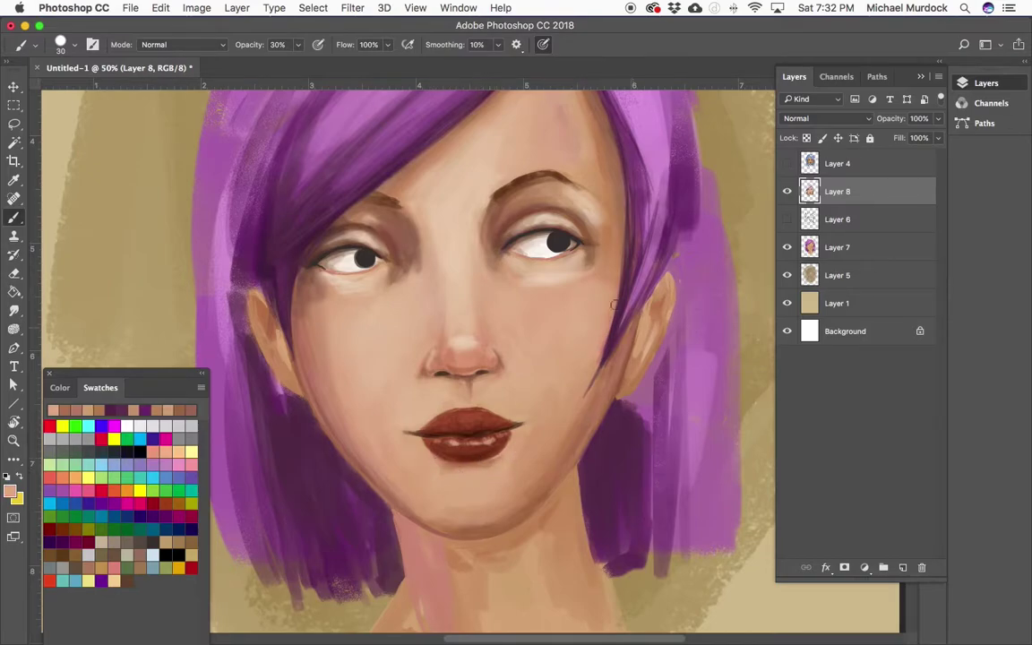
pyautogui.keyDown('alt'); pyautogui.click(459, 488); pyautogui.keyUp('alt')
pyautogui.press('2')
pyautogui.moveTo(564, 274); pyautogui.dragTo(409, 283)
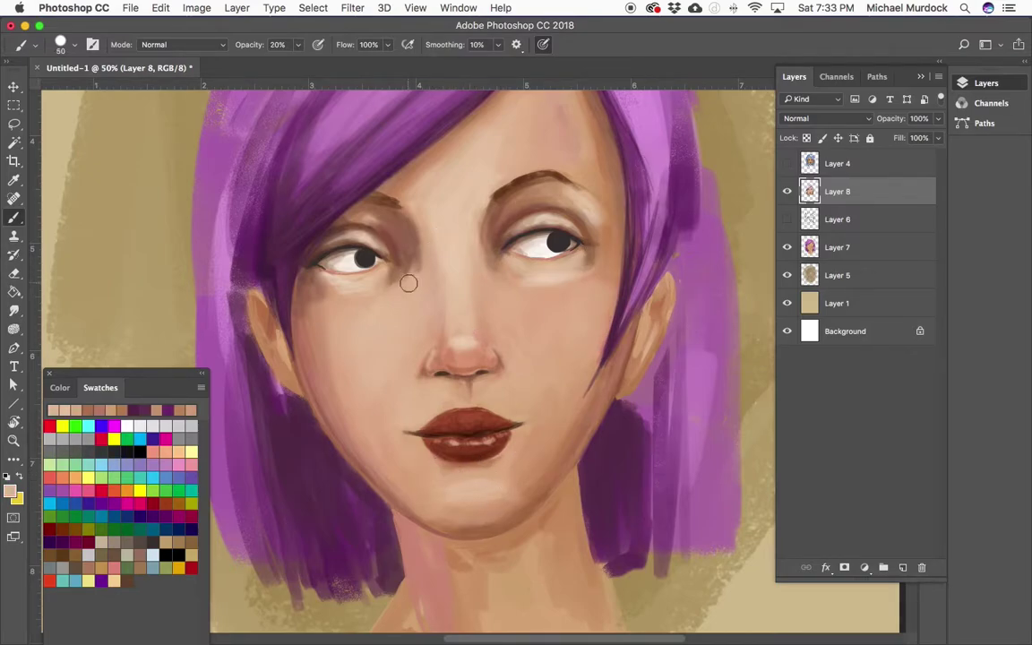
pyautogui.hotkey('ctrl', '-')
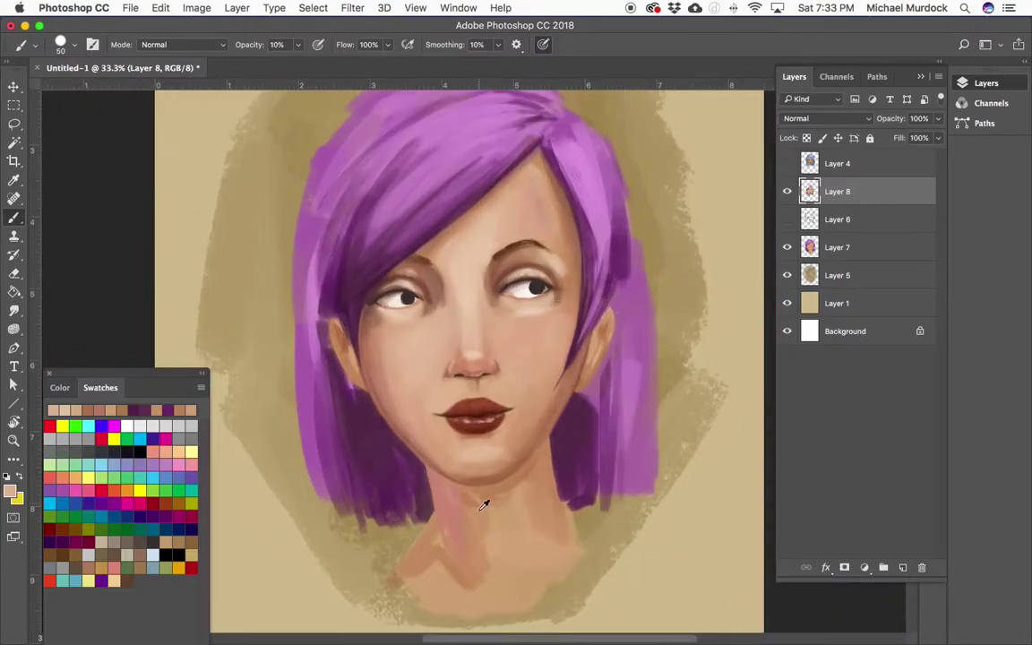
# Paint dark purple strands across the hair's top, left and right edges with a 35 px brush at 50%
pyautogui.press('5')
pyautogui.press(']')
pyautogui.press(']')
pyautogui.press(']')
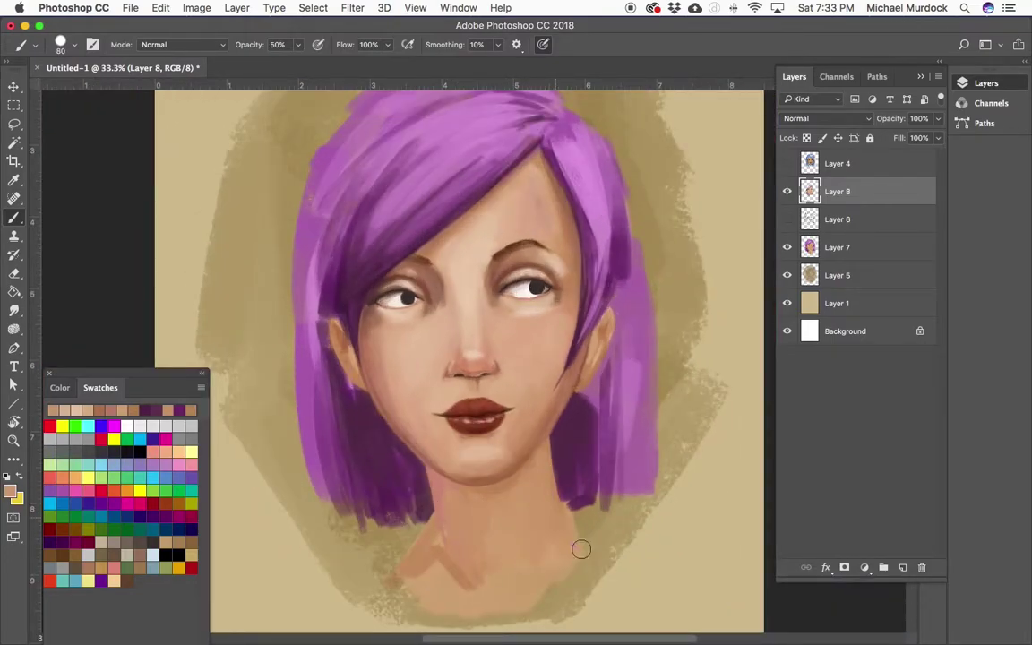
pyautogui.scroll(3, 580, 549)
pyautogui.keyDown('alt'); pyautogui.click(415, 262); pyautogui.keyUp('alt')
pyautogui.press('[')
pyautogui.press('[')
pyautogui.press('[')
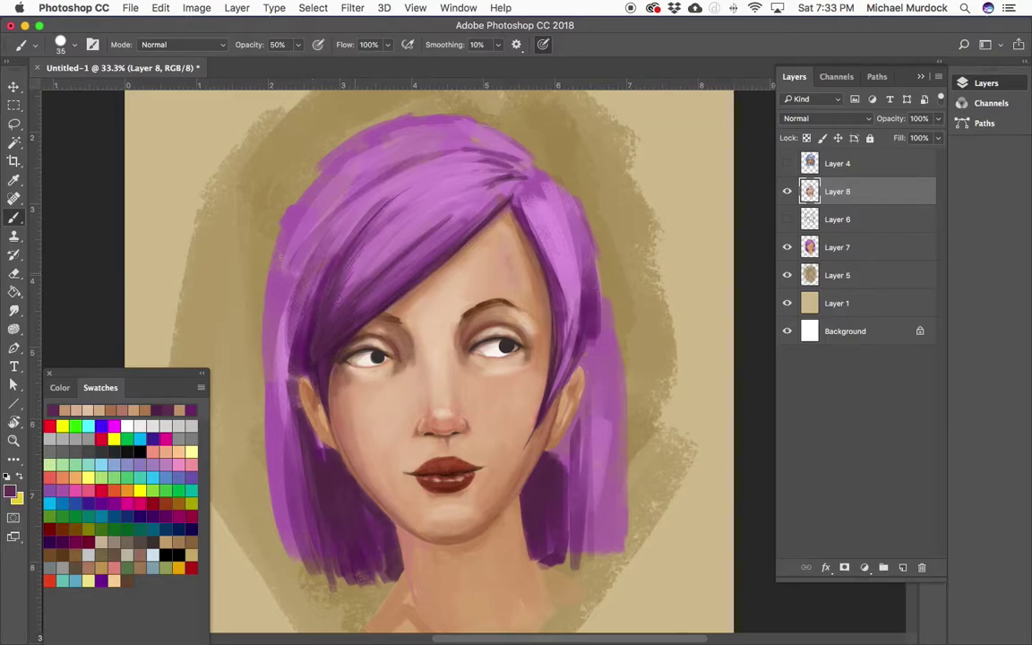
pyautogui.moveTo(319, 224)
pyautogui.mouseDown()
pyautogui.moveTo(283, 316)
pyautogui.moveTo(288, 303)
pyautogui.mouseUp()
pyautogui.moveTo(478, 152); pyautogui.dragTo(391, 185)
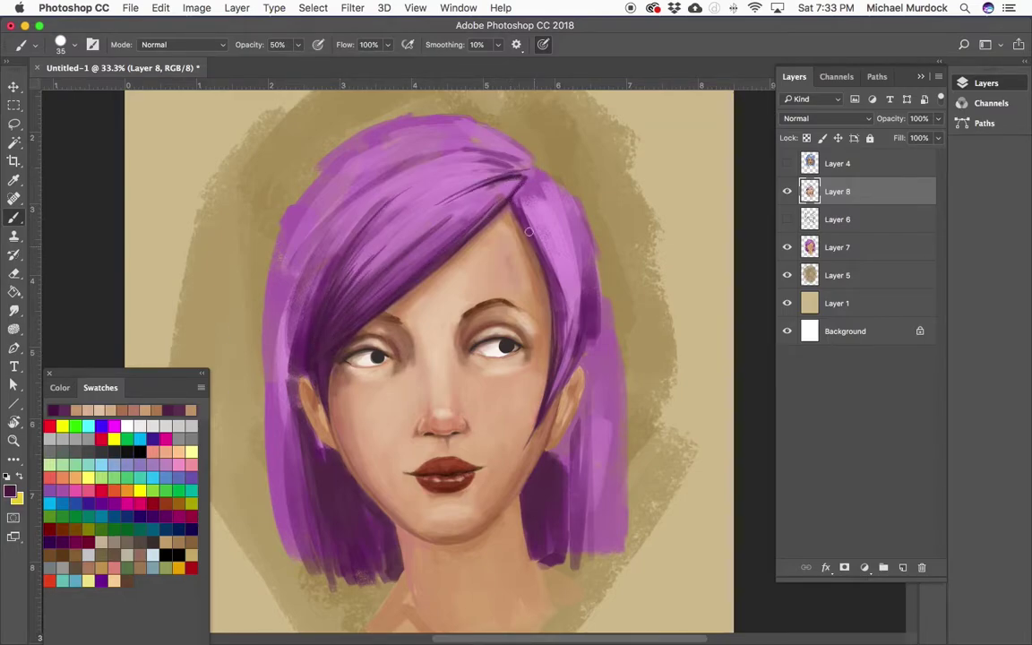
pyautogui.moveTo(492, 156); pyautogui.dragTo(466, 224)
pyautogui.moveTo(515, 251)
pyautogui.mouseDown()
pyautogui.moveTo(515, 323)
pyautogui.moveTo(560, 474)
pyautogui.mouseUp()
pyautogui.moveTo(574, 357)
pyautogui.mouseDown()
pyautogui.moveTo(581, 421)
pyautogui.moveTo(548, 488)
pyautogui.moveTo(574, 466)
pyautogui.mouseUp()
# Add lighter medium-purple highlight strands along the parting, crown and left edge with a 60 px brush
pyautogui.keyDown('alt'); pyautogui.click(596, 395); pyautogui.keyUp('alt')
pyautogui.moveTo(529, 331); pyautogui.dragTo(531, 251)
pyautogui.moveTo(551, 309)
pyautogui.mouseDown()
pyautogui.moveTo(542, 211)
pyautogui.moveTo(489, 143)
pyautogui.mouseUp()
pyautogui.press(']')
pyautogui.press(']')
pyautogui.press(']')
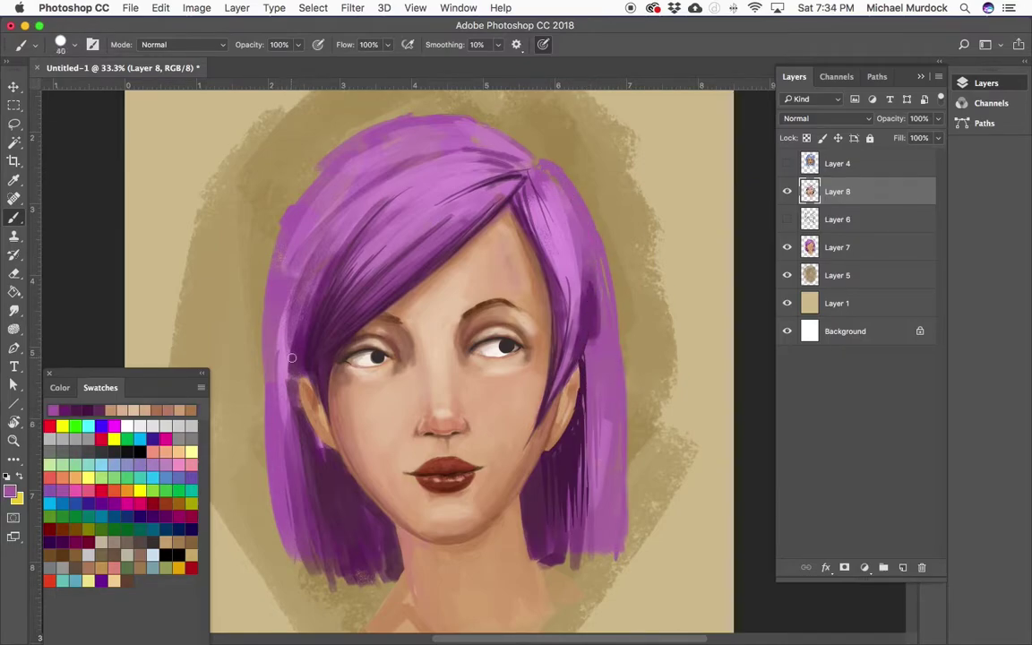
pyautogui.moveTo(295, 215); pyautogui.dragTo(269, 484)
pyautogui.moveTo(277, 233); pyautogui.dragTo(264, 502)
pyautogui.moveTo(286, 323); pyautogui.dragTo(296, 520)
pyautogui.moveTo(332, 220); pyautogui.dragTo(288, 285)
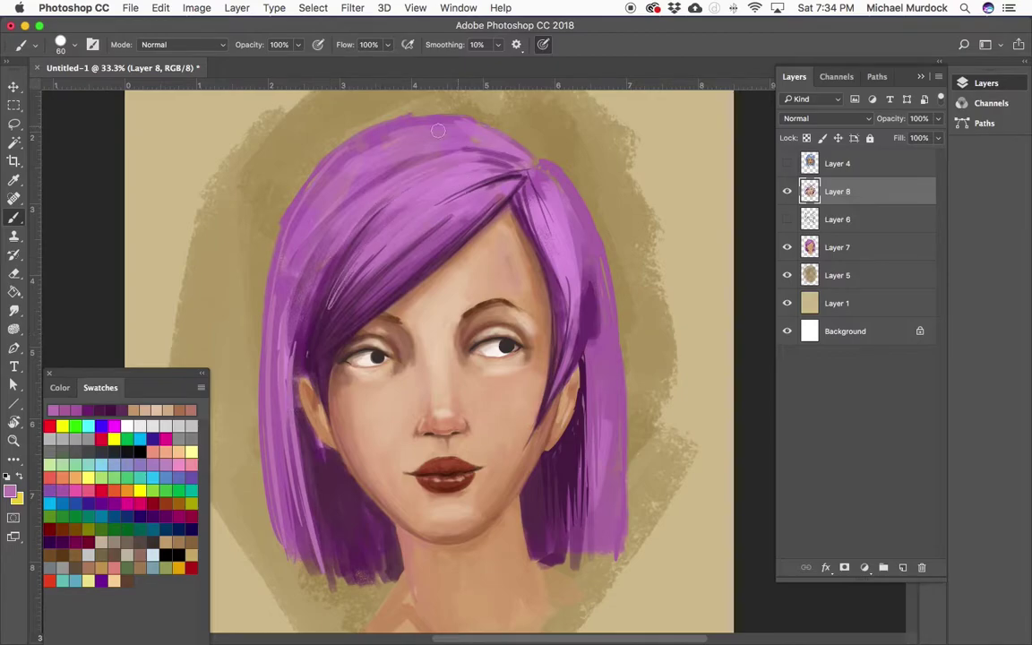
pyautogui.moveTo(328, 130)
pyautogui.mouseDown()
pyautogui.moveTo(434, 103)
pyautogui.moveTo(242, 258)
pyautogui.mouseUp()
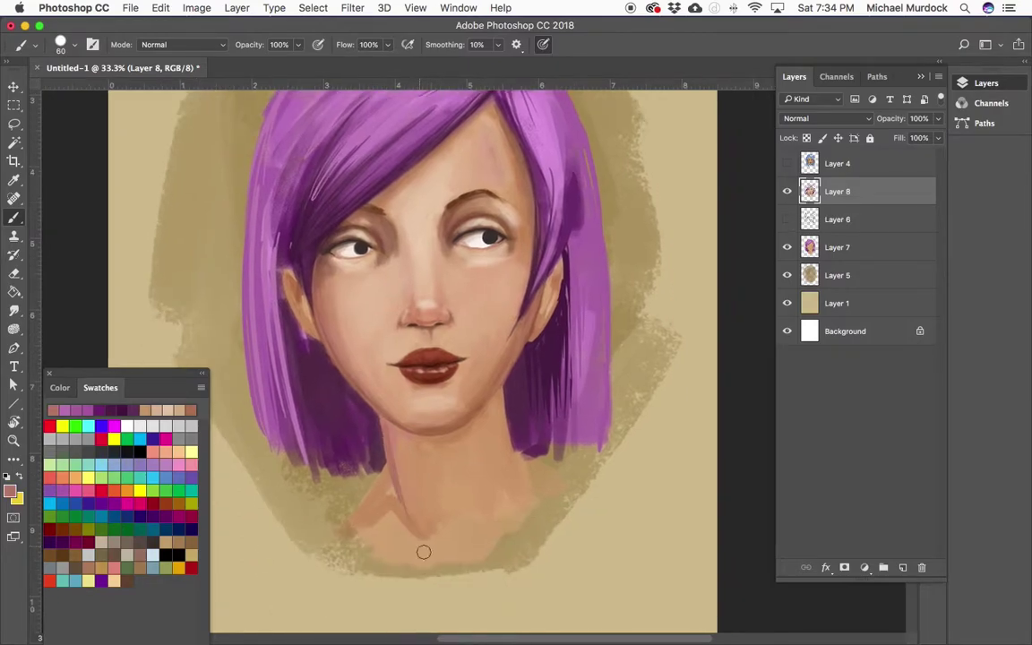
pyautogui.press('super+minus')
pyautogui.press('super+minus')
# Merge the hair painting down into Layer 8 and hide the sketch layer
pyautogui.keyDown('super'); pyautogui.click(848, 246); pyautogui.keyUp('super')
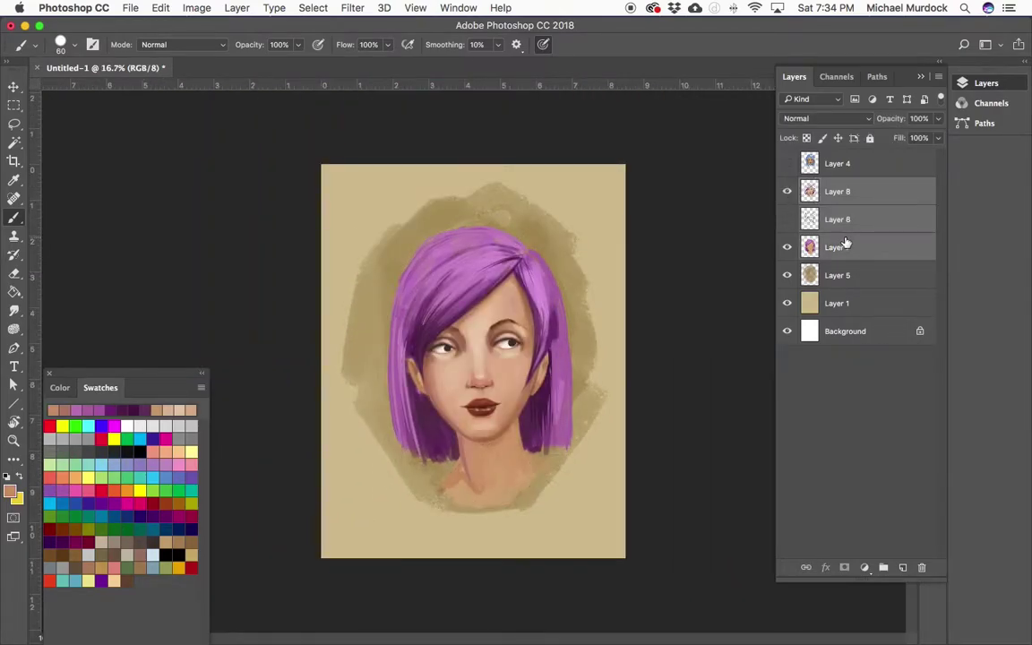
pyautogui.press('super+e')
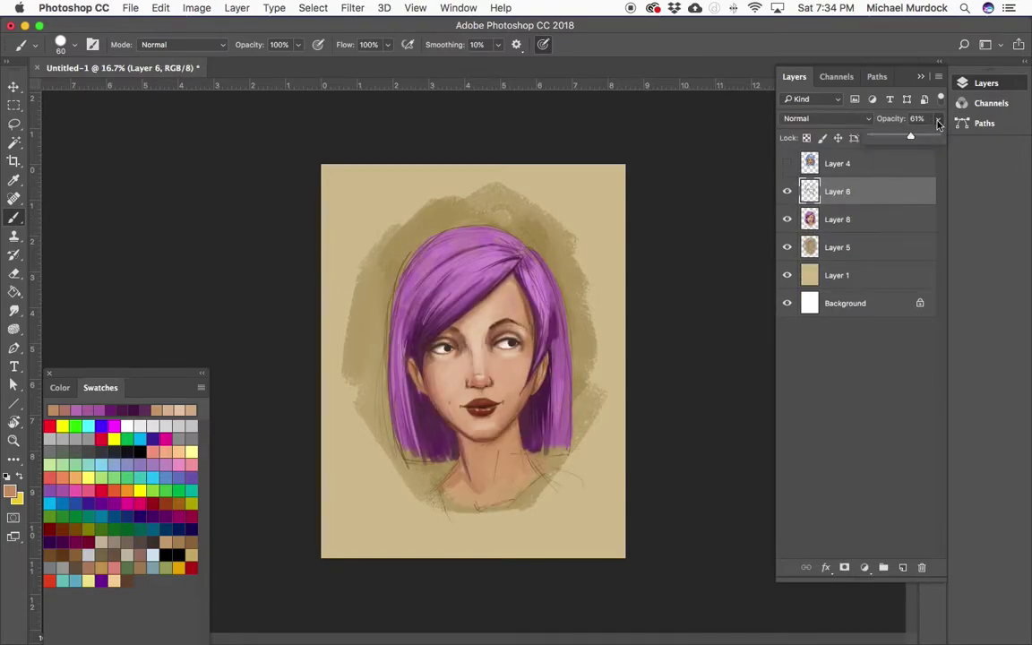
pyautogui.click(788, 192)
# Extend the right eyebrow's outer end with a small brush and pick a dark brown
pyautogui.press('super+equal')
pyautogui.press('super+equal')
pyautogui.press('[')
pyautogui.press('[')
pyautogui.press('[')
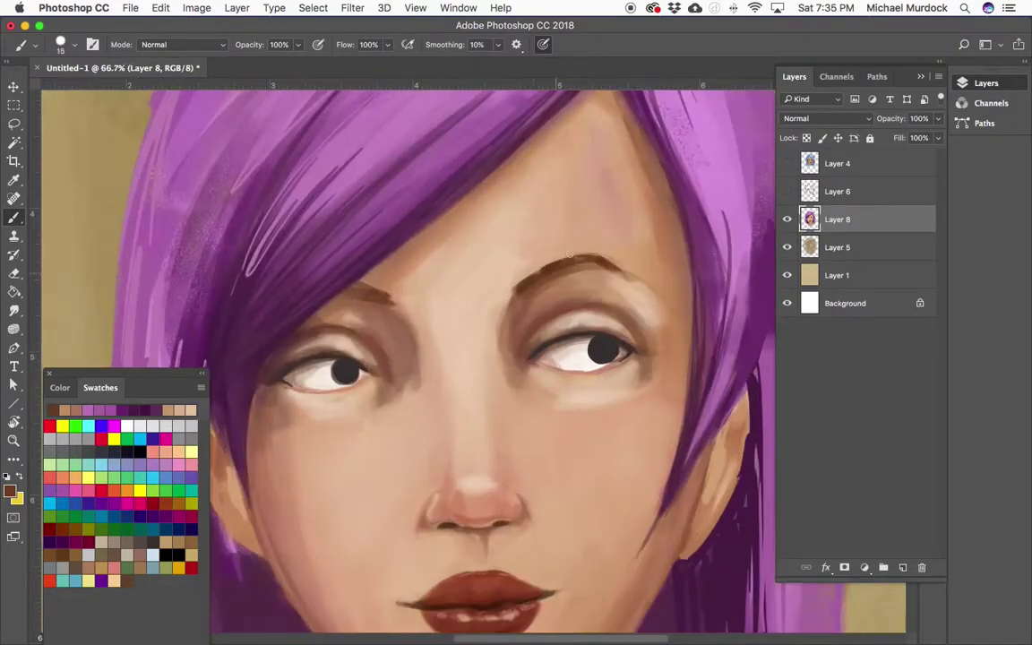
pyautogui.moveTo(631, 269); pyautogui.dragTo(651, 283)
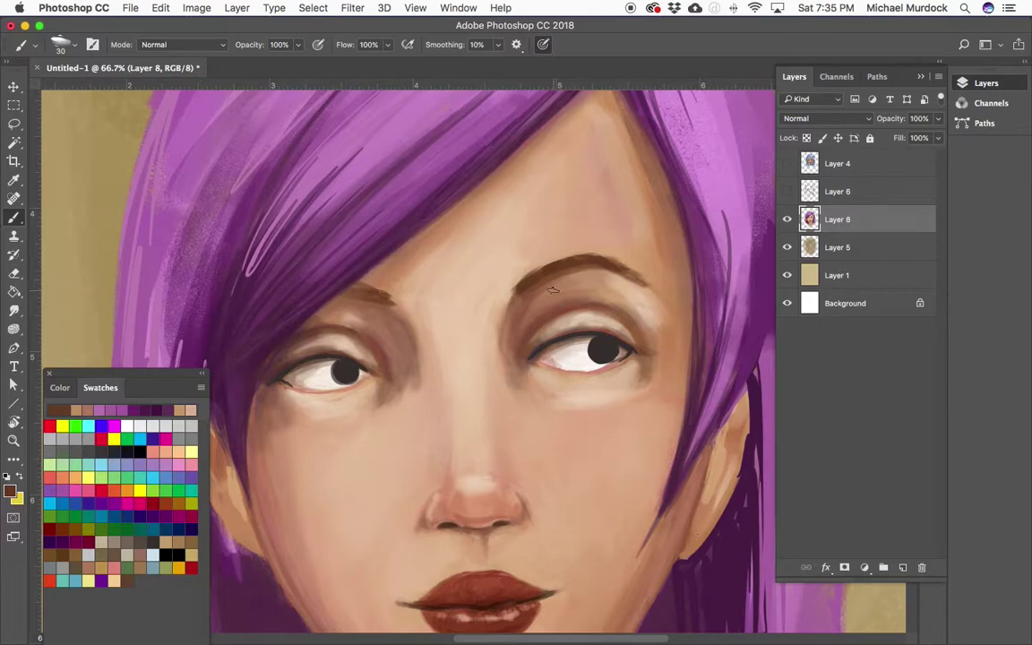
pyautogui.press('[')
pyautogui.press('[')
pyautogui.press('[')
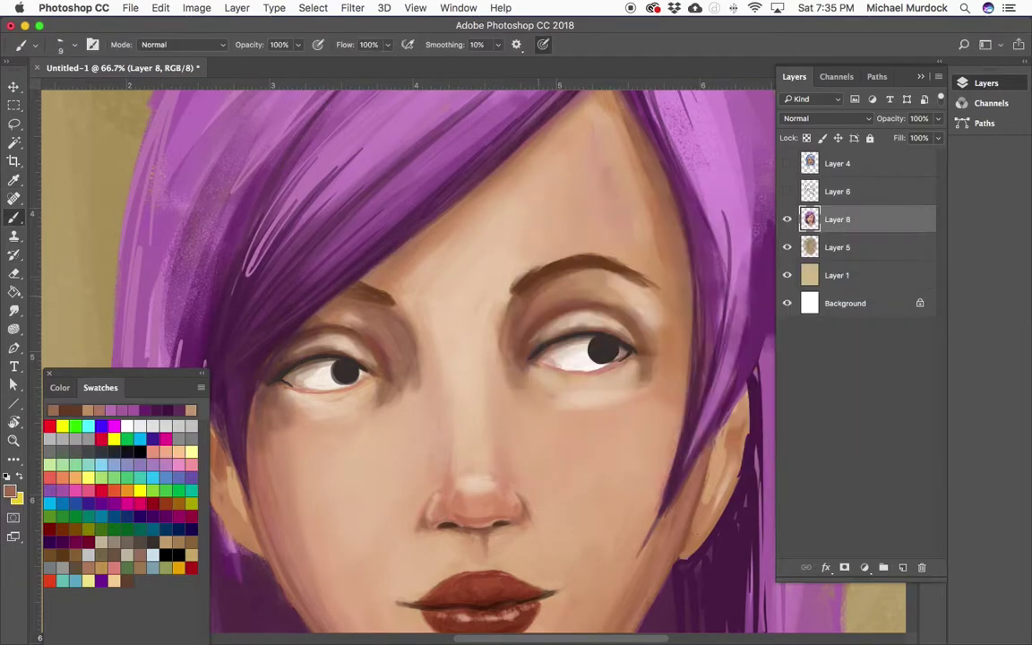
pyautogui.click(10, 491)
pyautogui.press('Return')
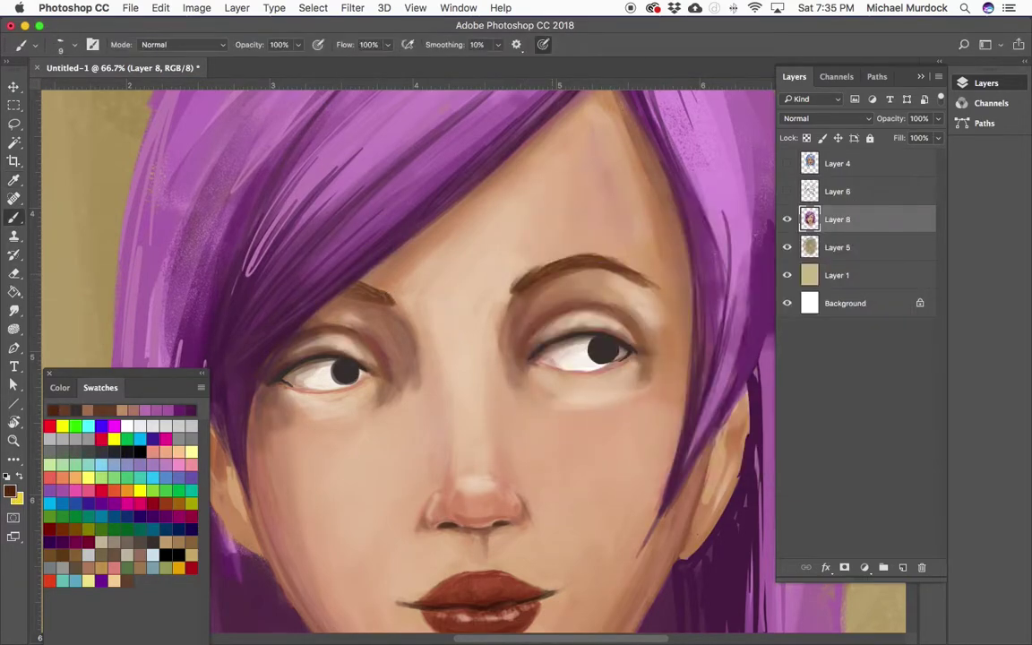
# Zoom to 100% on the right eye, choose an eyelash brush preset, and add a new layer
pyautogui.press(']')
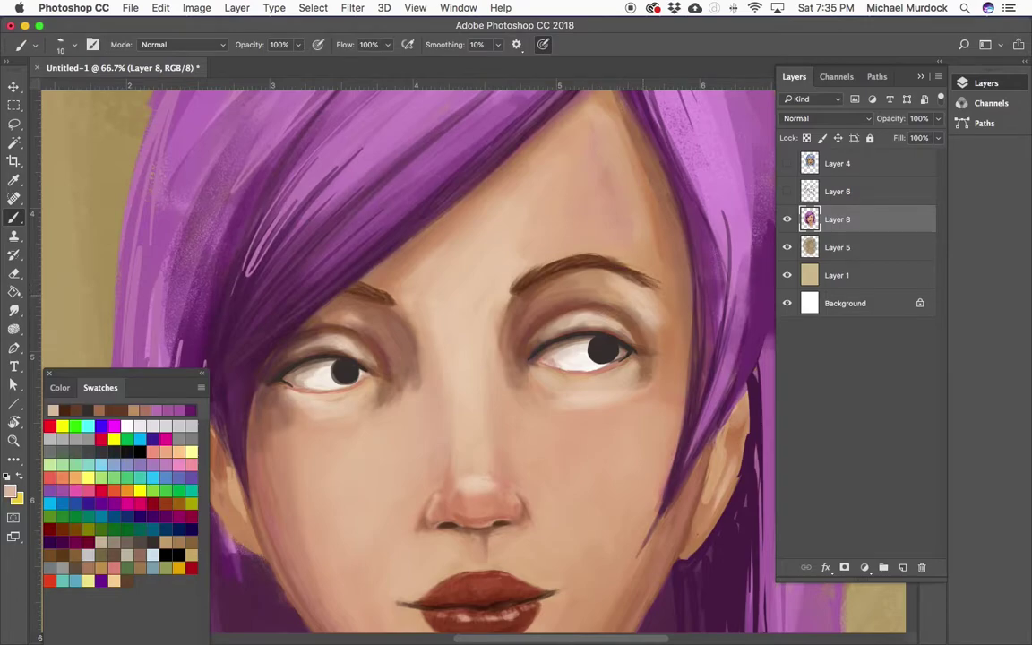
pyautogui.press('super+minus')
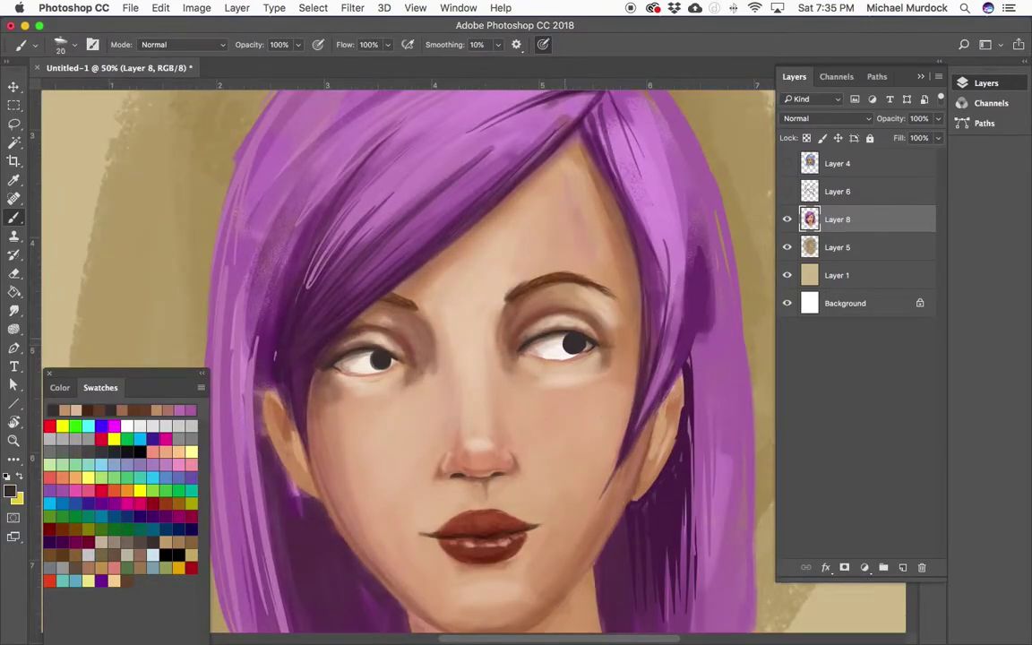
pyautogui.press('super+plus')
pyautogui.press('super+plus')
pyautogui.click(60, 45)
pyautogui.doubleClick(67, 183)
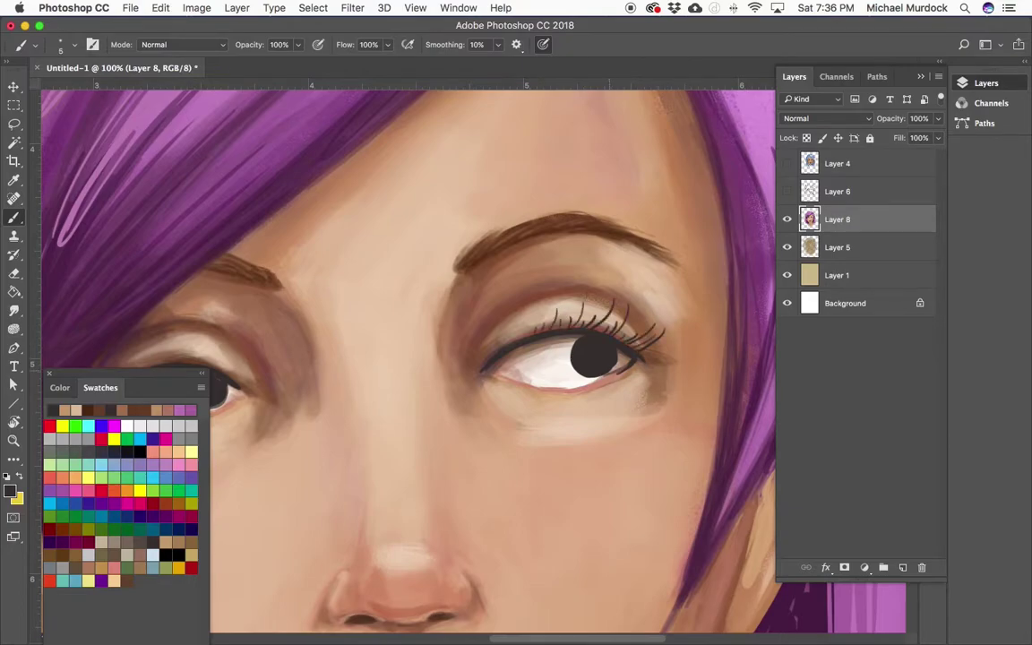
pyautogui.press('super+shift+alt+n')
# Dot a white catchlight on the left iris and pick brown iris tones at 66.7% zoom
pyautogui.press('super+minus')
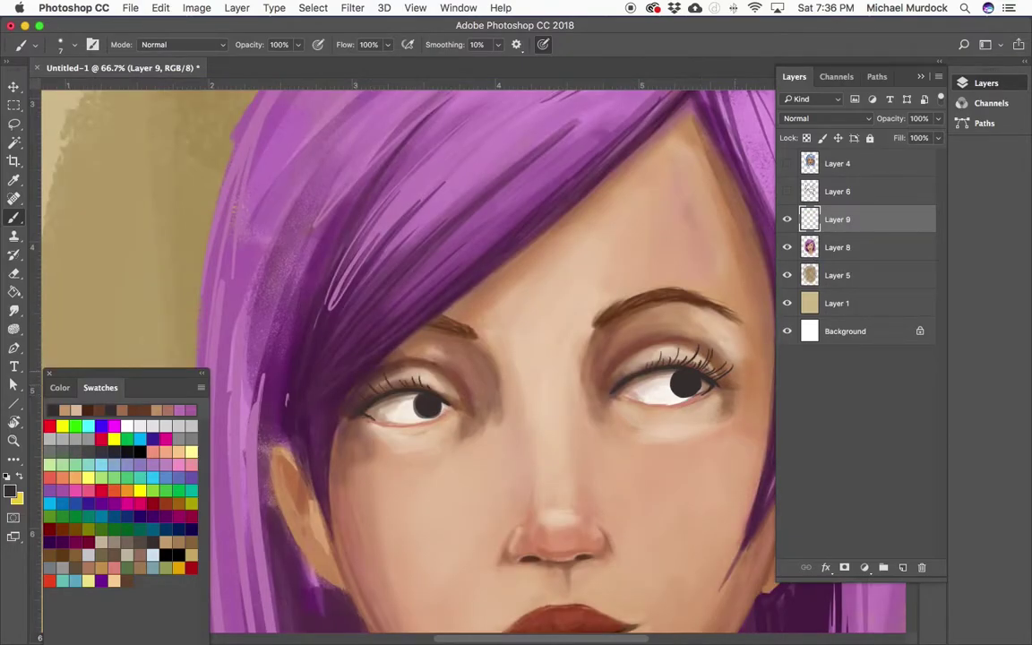
pyautogui.keyDown('alt'); pyautogui.click(405, 408); pyautogui.keyUp('alt')
pyautogui.click(433, 401)
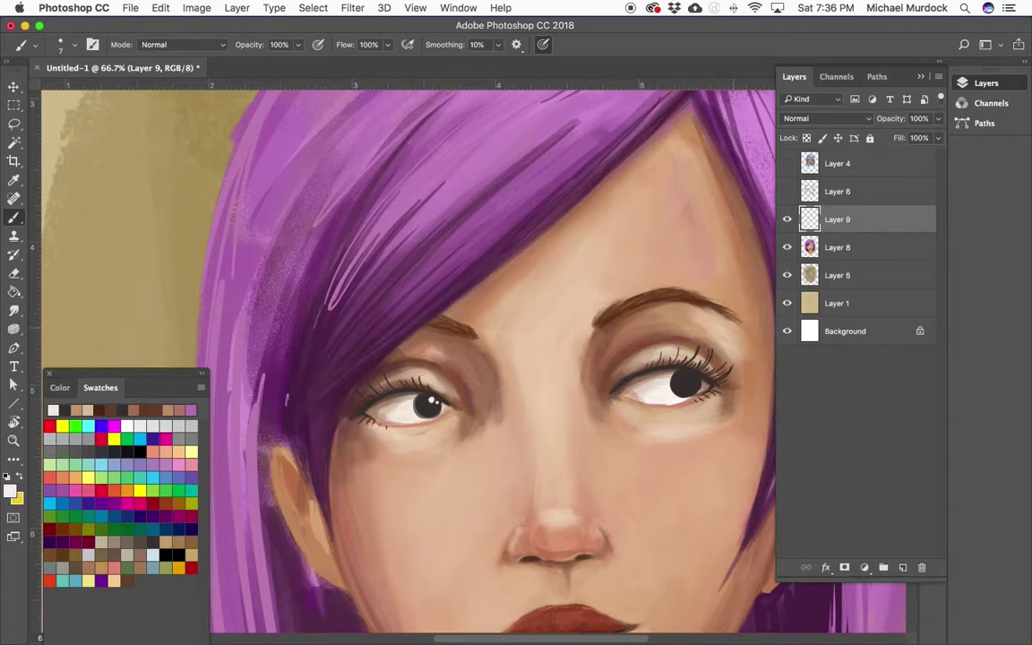
pyautogui.click(134, 410)
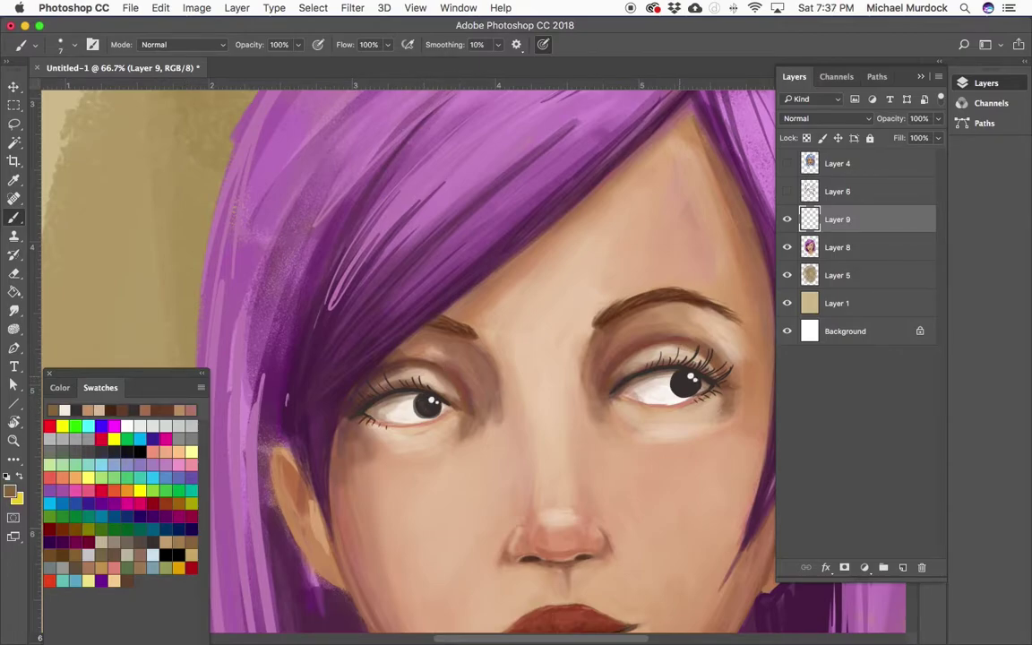
pyautogui.press('d')
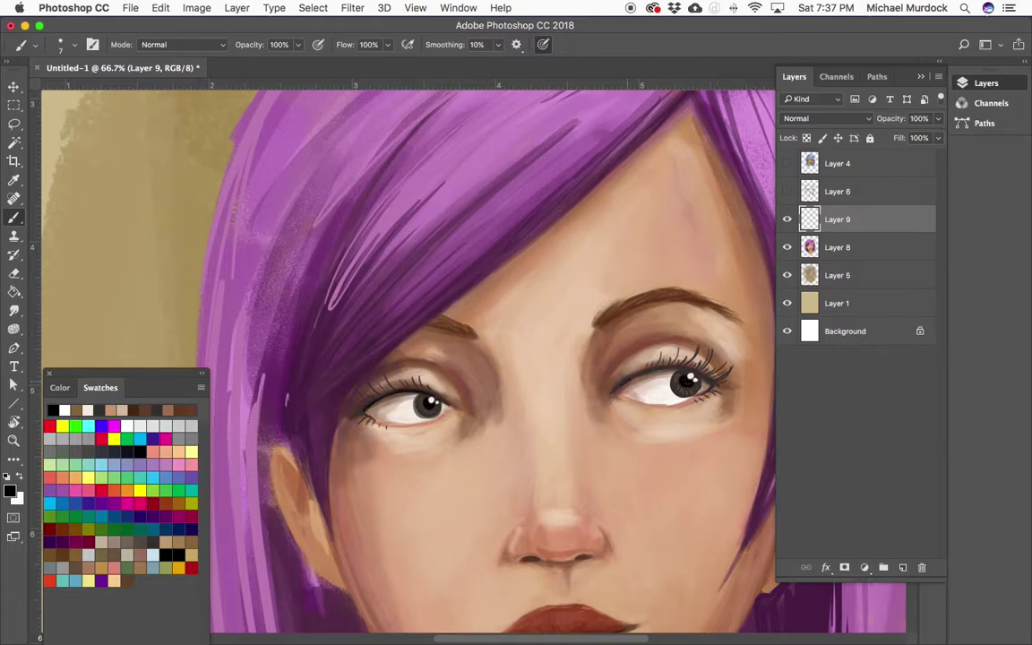
pyautogui.hotkey('ctrl', '-')
pyautogui.hotkey('ctrl', '-')
pyautogui.hotkey('ctrl', '+')
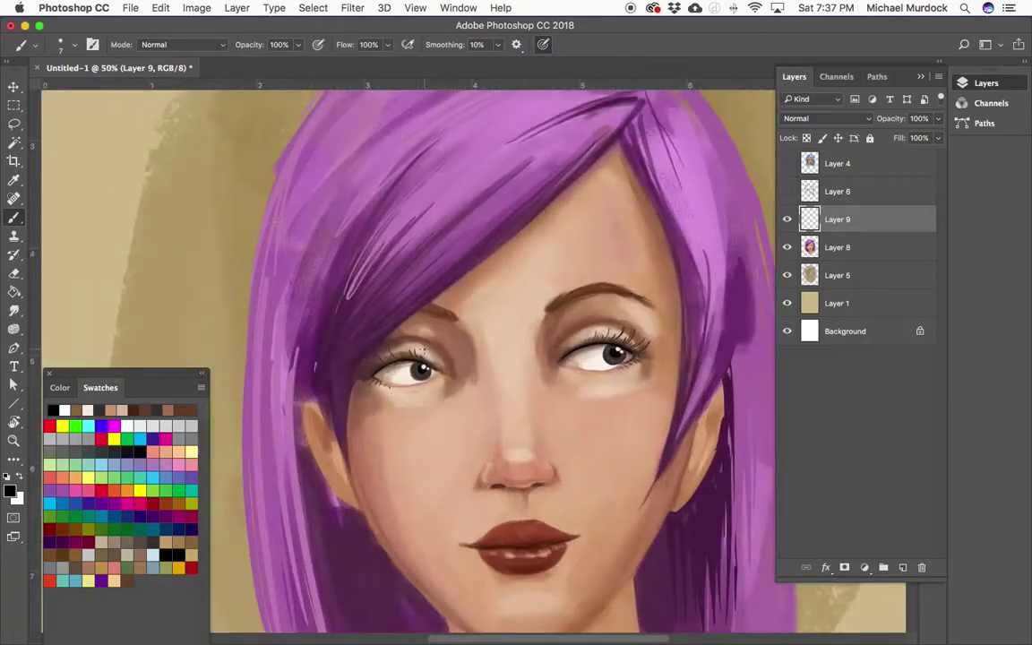
pyautogui.keyDown('alt'); pyautogui.click(431, 351); pyautogui.keyUp('alt')
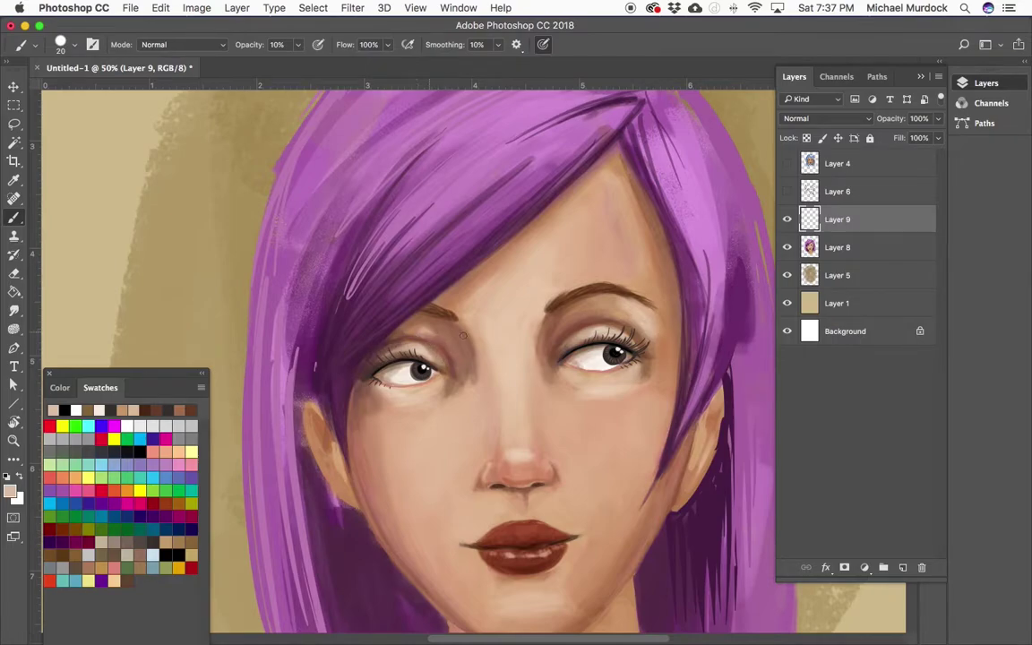
pyautogui.hotkey('ctrl', '-')
pyautogui.hotkey('ctrl', '-')
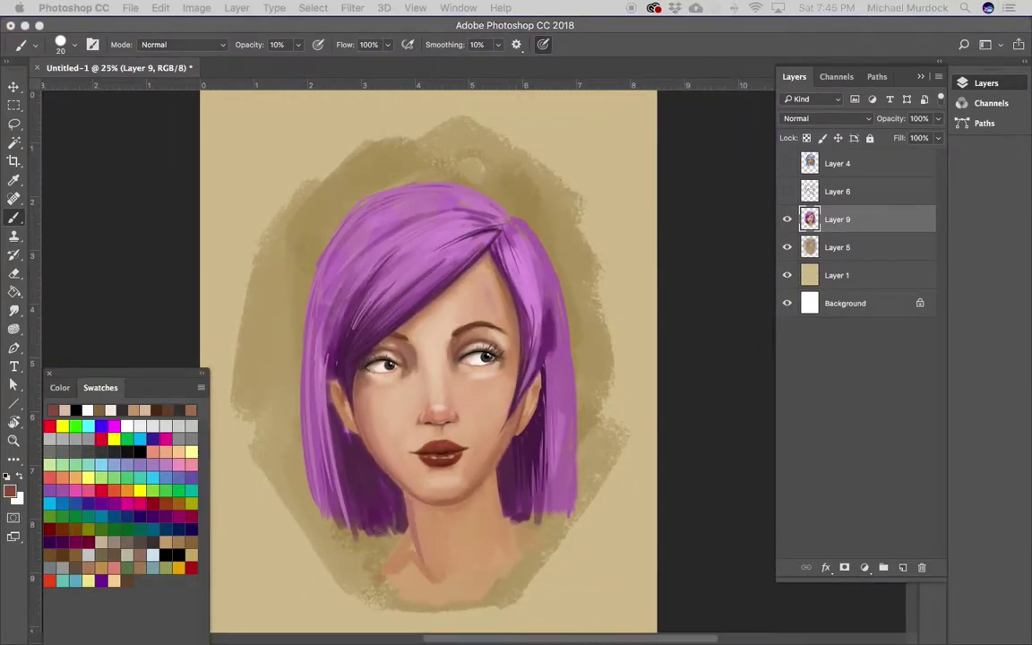
# Liquify the face and jaw with an 800 then 600 px warp brush and apply it
pyautogui.hotkey('ctrl', 'shift', 'x')
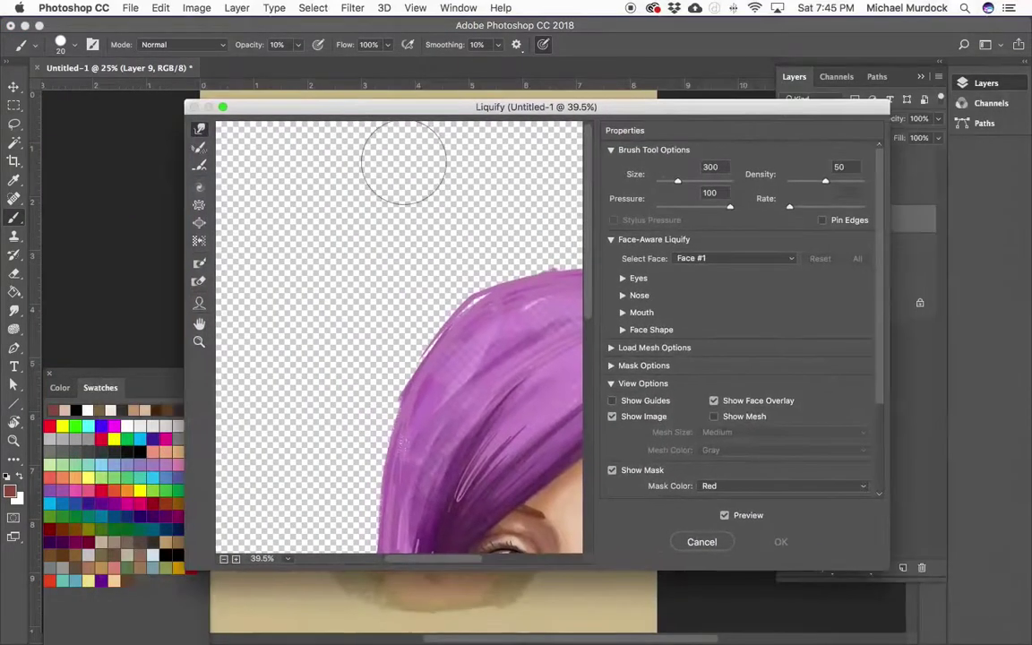
pyautogui.hotkey('ctrl', '+')
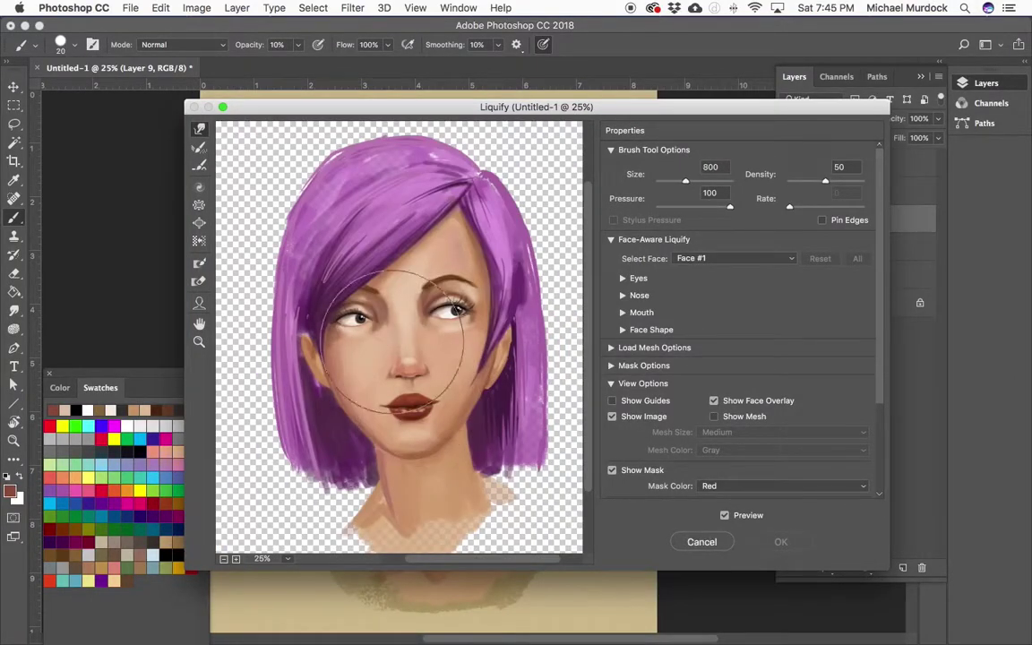
pyautogui.press(']')
pyautogui.press(']')
pyautogui.press(']')
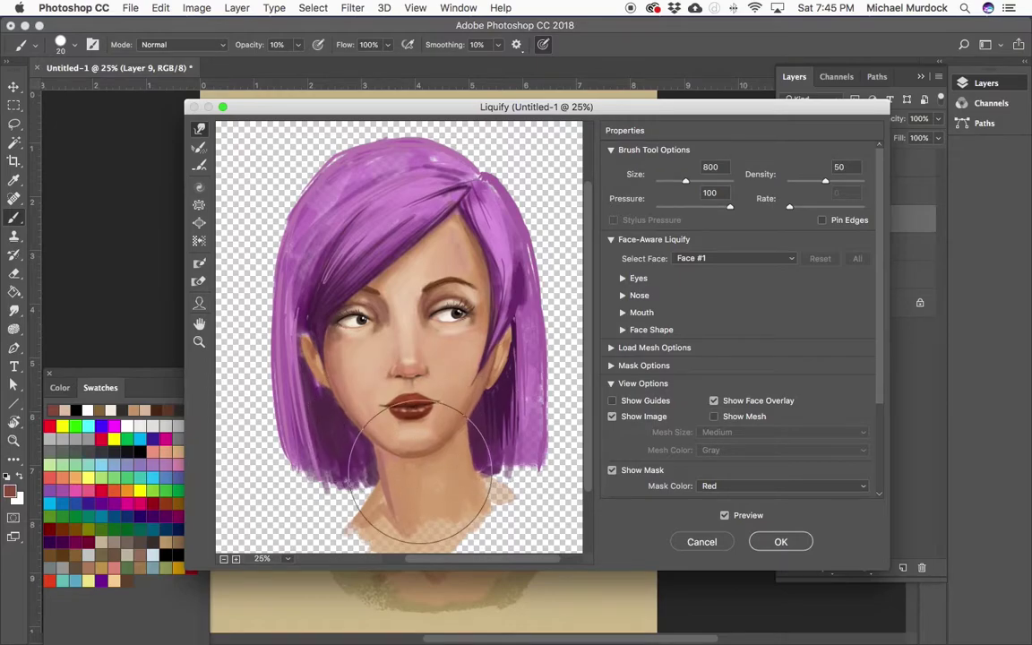
pyautogui.press('[')
pyautogui.press('[')
pyautogui.click(780, 541)
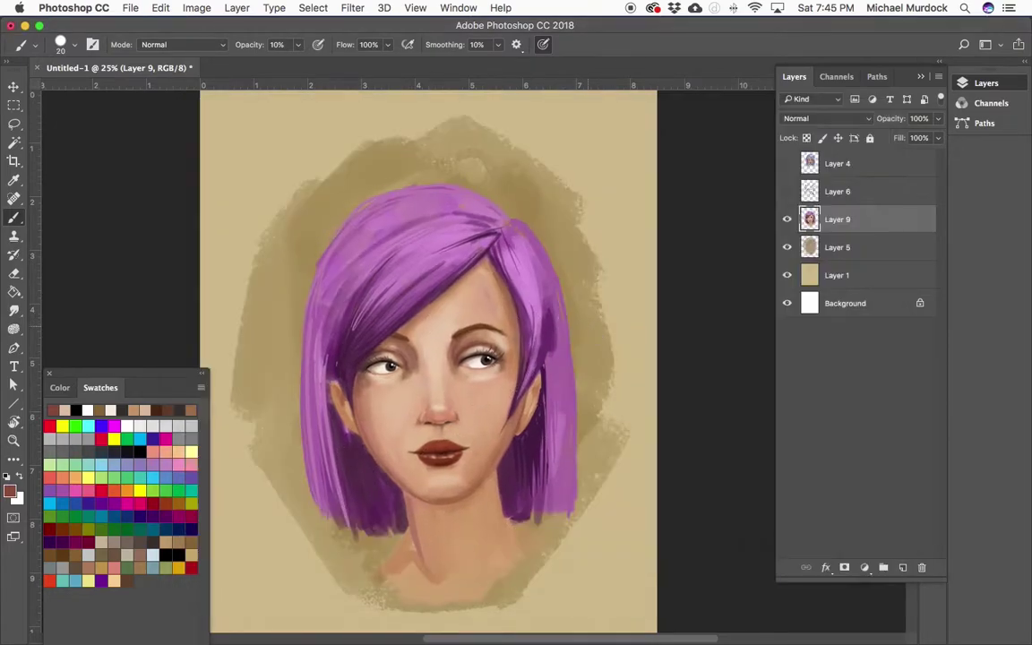
# On a new layer at 100% zoom, paint the dark lip parting line into both mouth corners
pyautogui.hotkey('ctrl', 'shift', 'alt', 'n')
pyautogui.moveTo(415, 430); pyautogui.dragTo(456, 376)
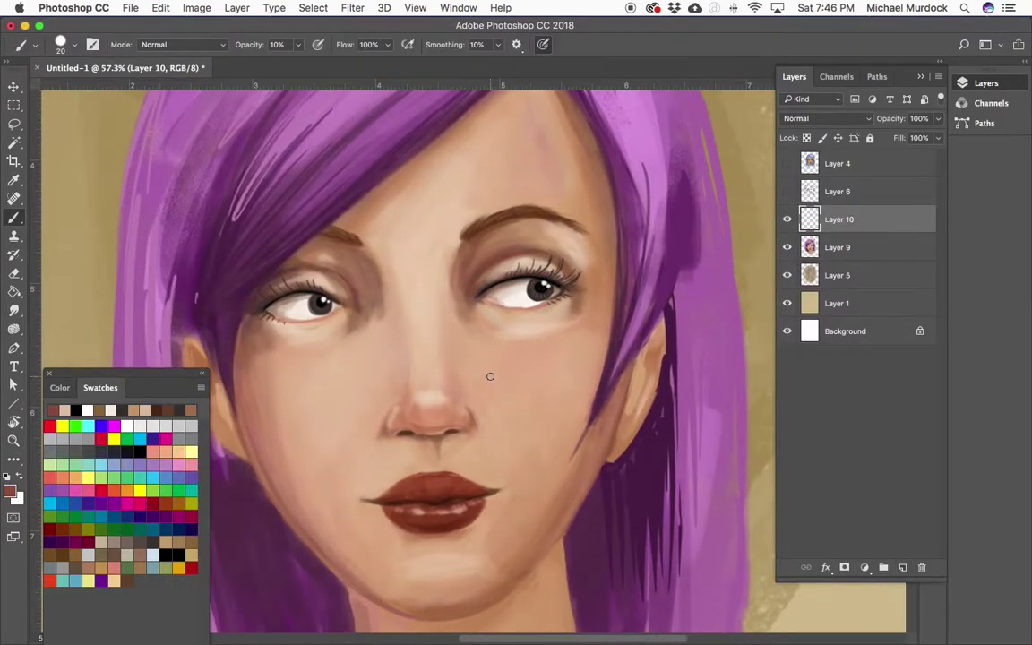
pyautogui.hotkey('ctrl', '=')
pyautogui.hotkey('ctrl', '=')
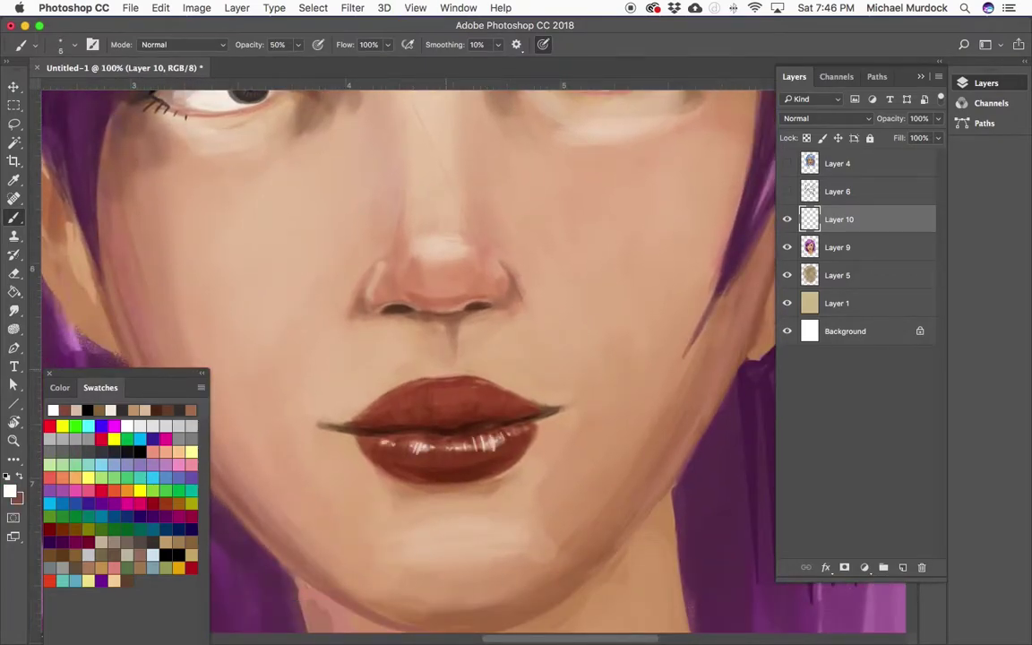
pyautogui.keyDown('alt'); pyautogui.click(483, 412); pyautogui.keyUp('alt')
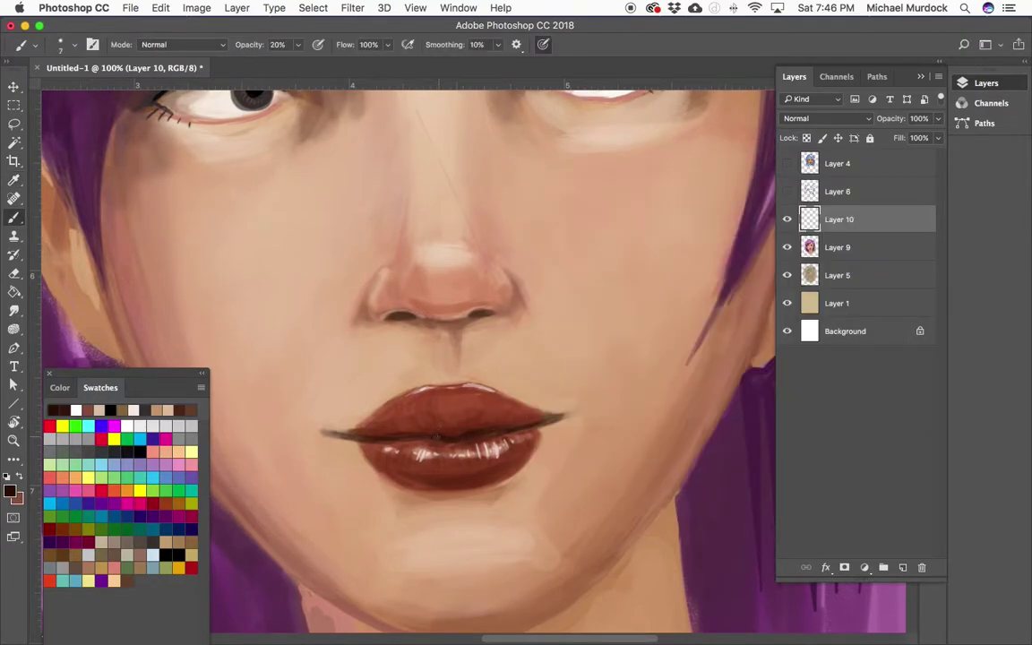
pyautogui.keyDown('alt'); pyautogui.click(324, 433); pyautogui.keyUp('alt')
pyautogui.keyDown('alt'); pyautogui.click(573, 411); pyautogui.keyUp('alt')
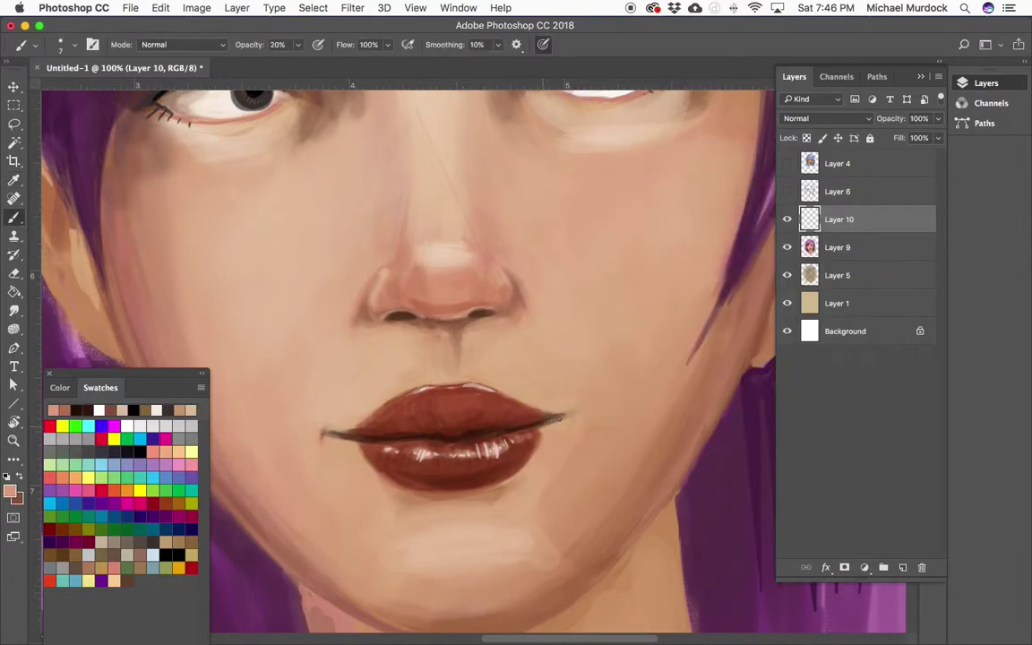
pyautogui.press(']')
pyautogui.press(']')
pyautogui.press(']')
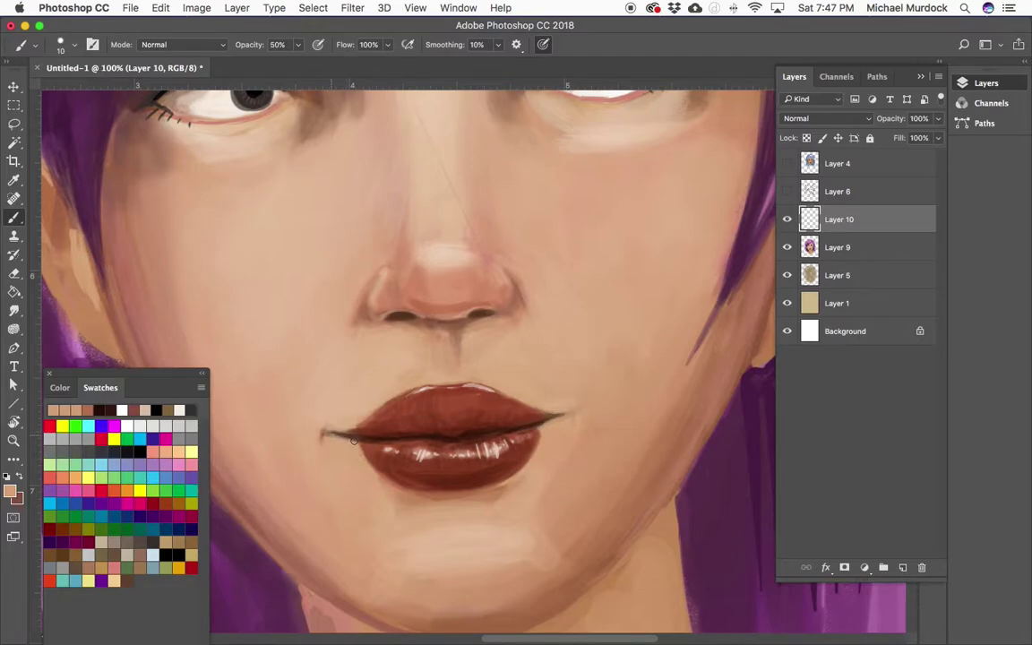
pyautogui.keyDown('alt'); pyautogui.click(326, 438); pyautogui.keyUp('alt')
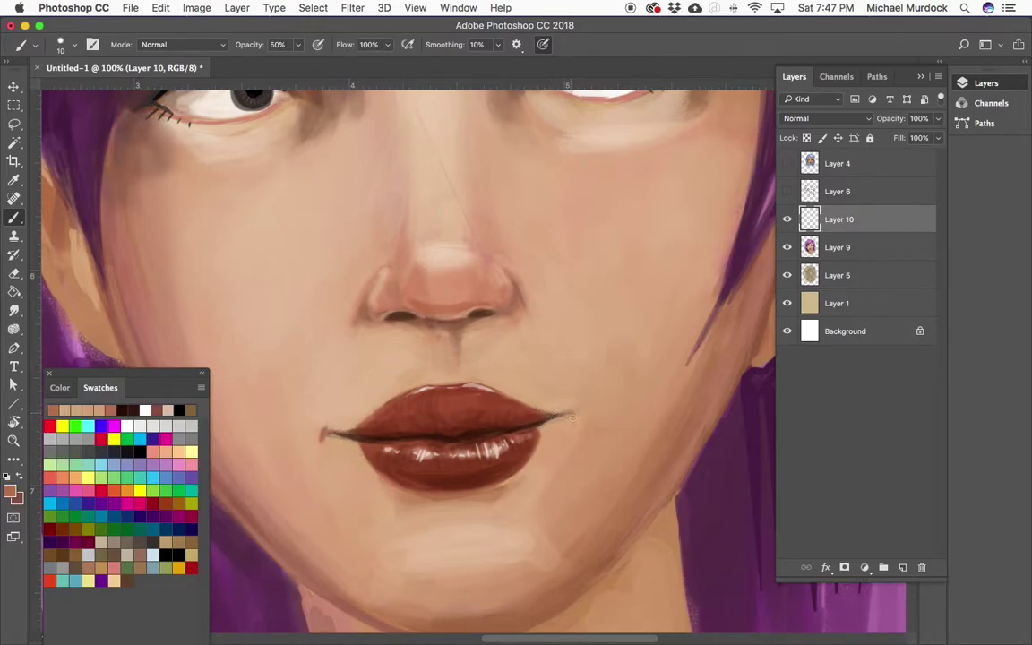
pyautogui.press(']')
pyautogui.press(']')
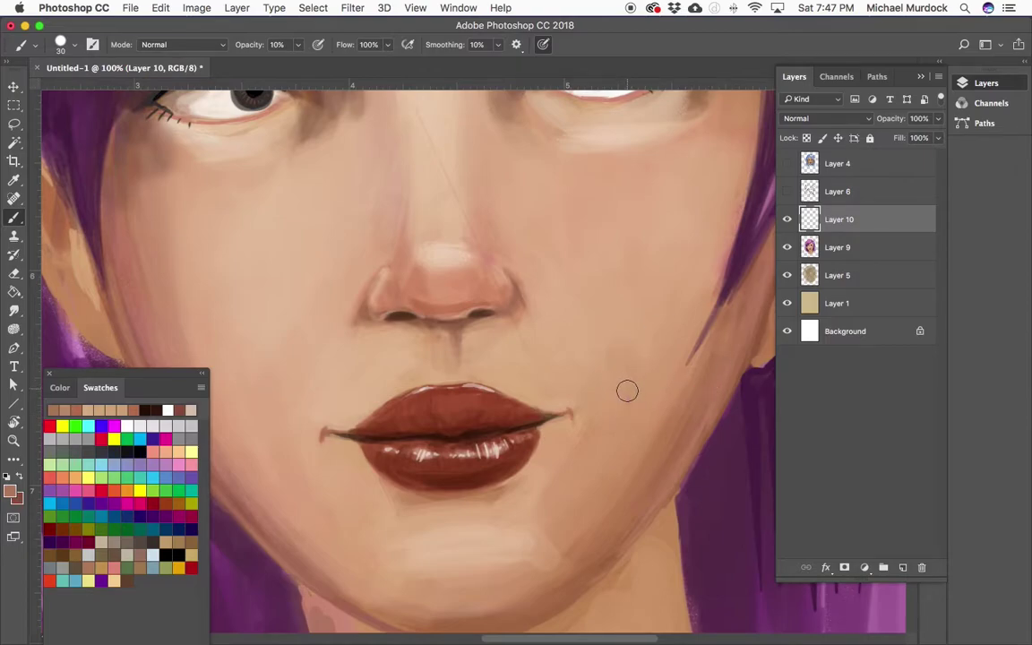
pyautogui.hotkey('ctrl', '-')
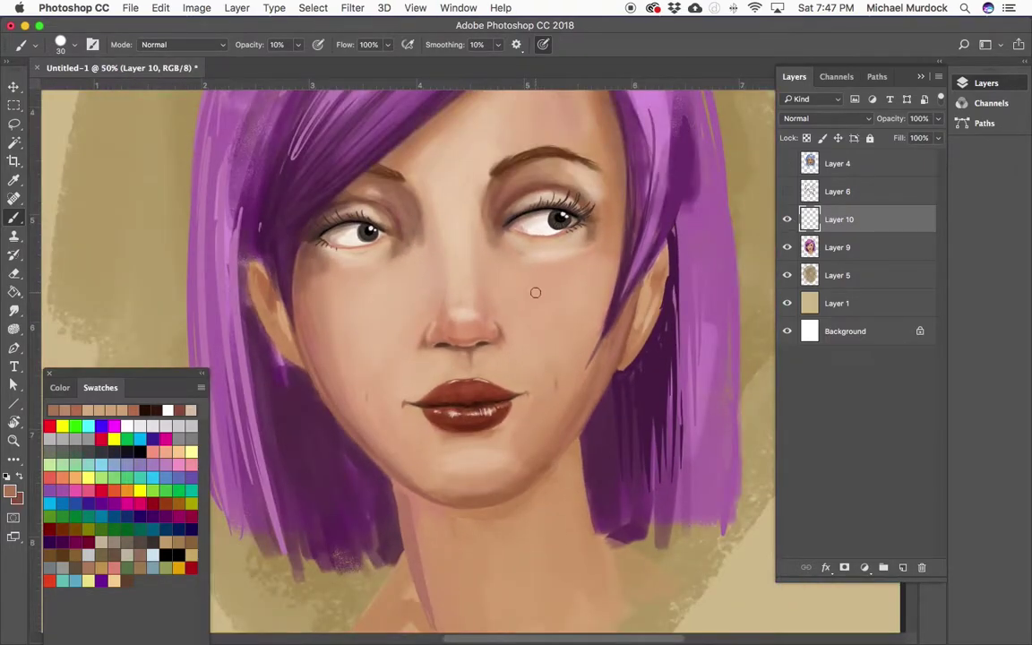
pyautogui.scroll(2, 610, 362)
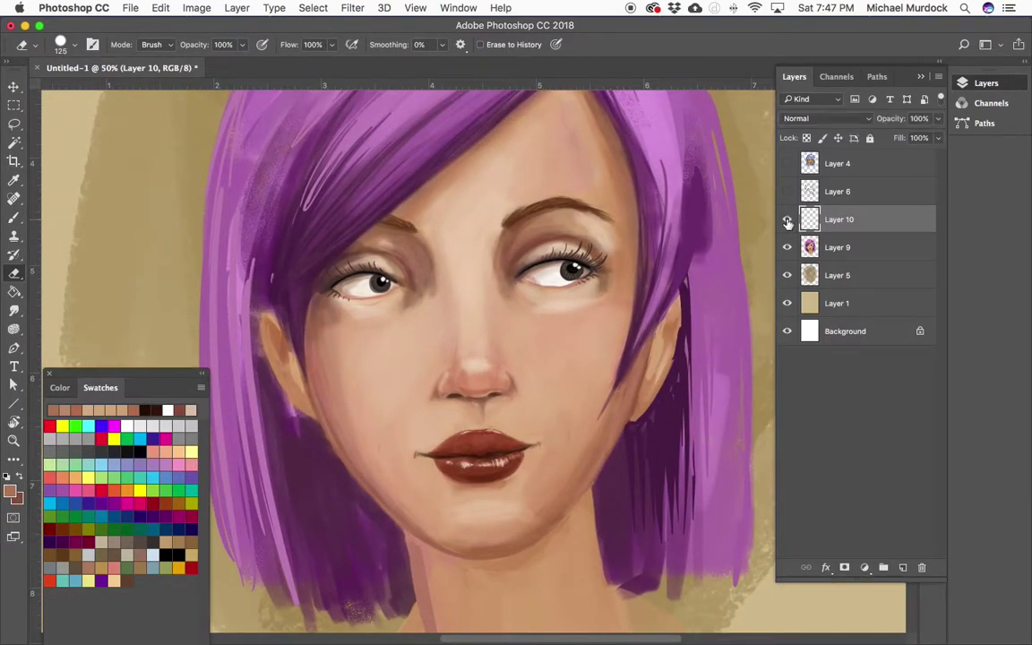
# Paint sampled skin tones over the face at 80% opacity and shade the right cheek
pyautogui.click(75, 45)
pyautogui.press('Return')
pyautogui.press('d')
pyautogui.press('x')
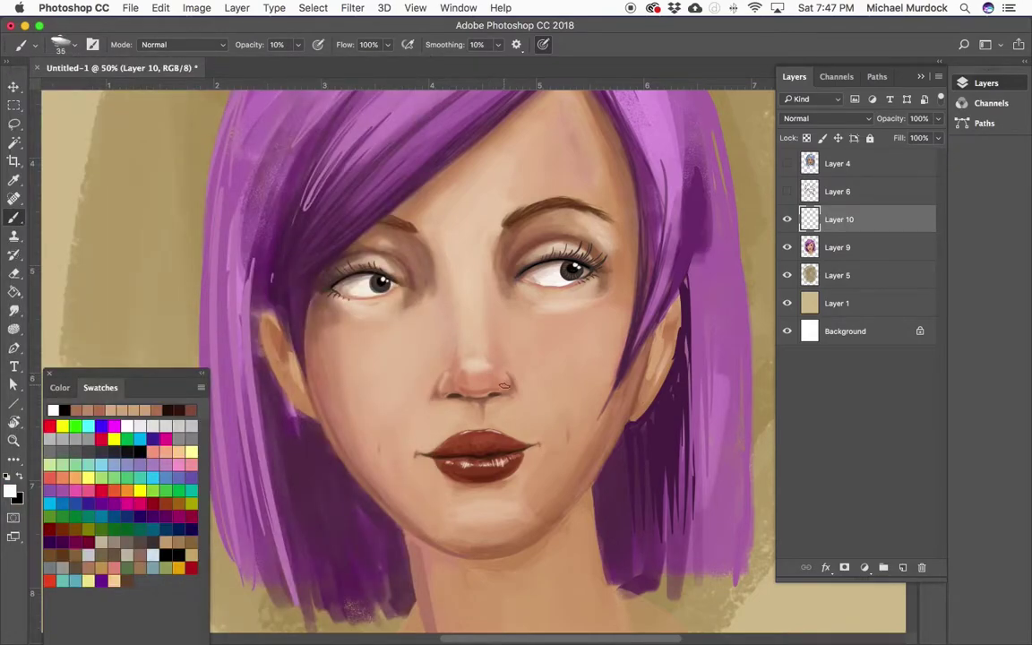
pyautogui.hotkey('ctrl', '+')
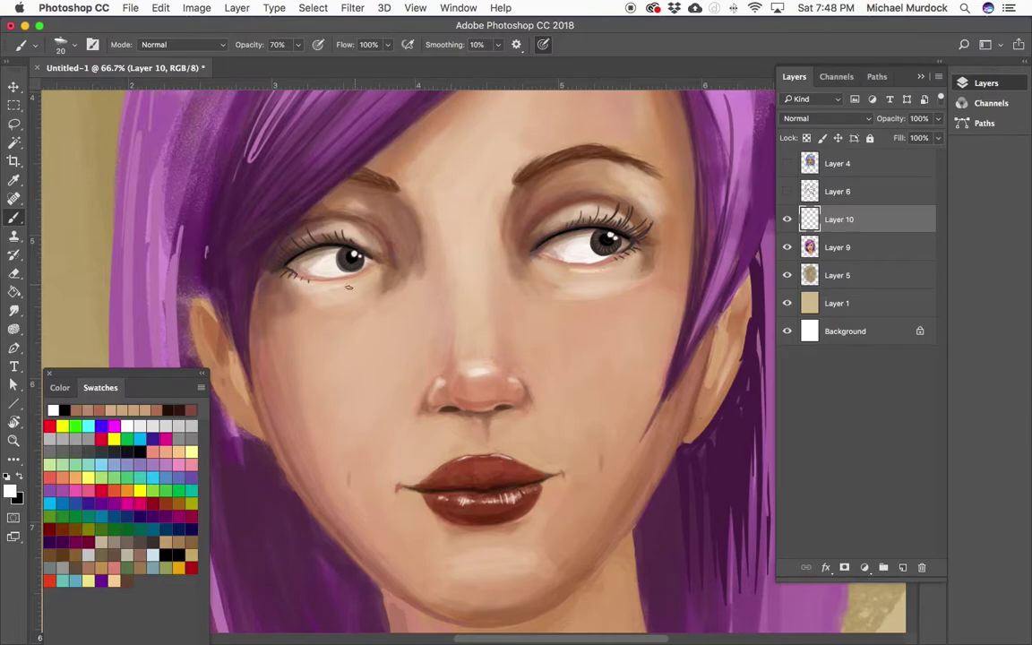
pyautogui.keyDown('alt'); pyautogui.click(578, 298); pyautogui.keyUp('alt')
pyautogui.hotkey('ctrl', '-')
pyautogui.press('[')
pyautogui.press('[')
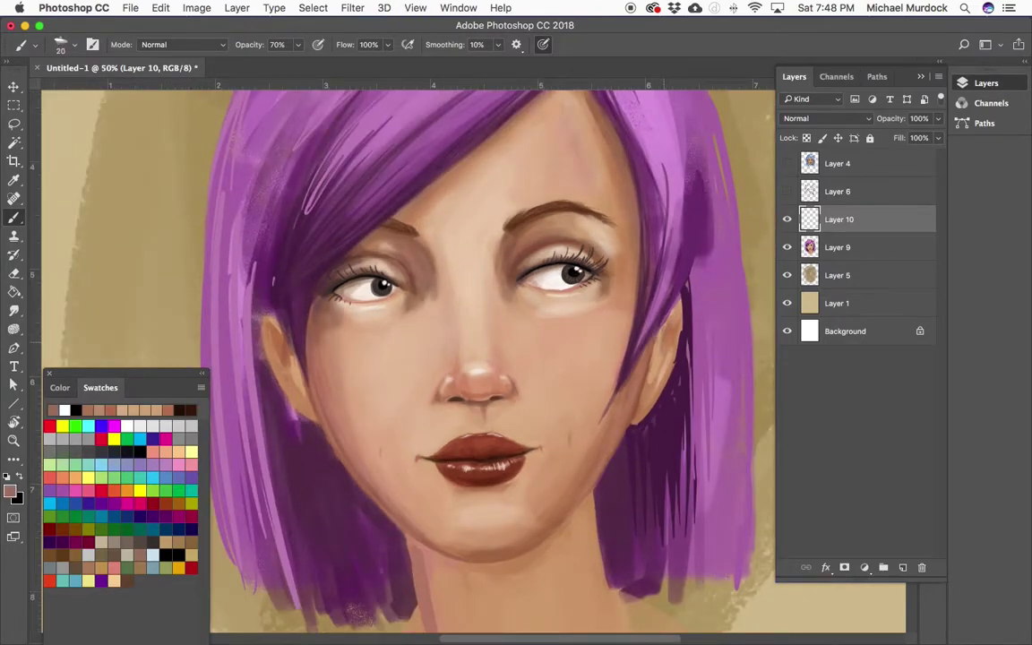
pyautogui.press('8')
pyautogui.keyDown('alt'); pyautogui.click(588, 324); pyautogui.keyUp('alt')
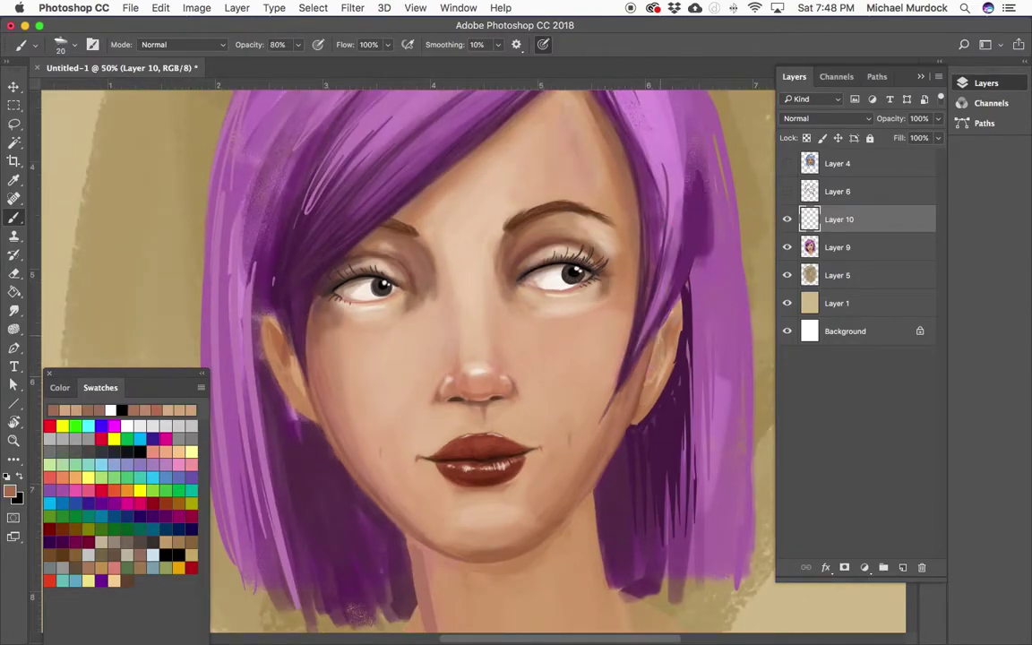
pyautogui.moveTo(403, 358); pyautogui.dragTo(492, 367)
pyautogui.moveTo(600, 303); pyautogui.dragTo(598, 349)
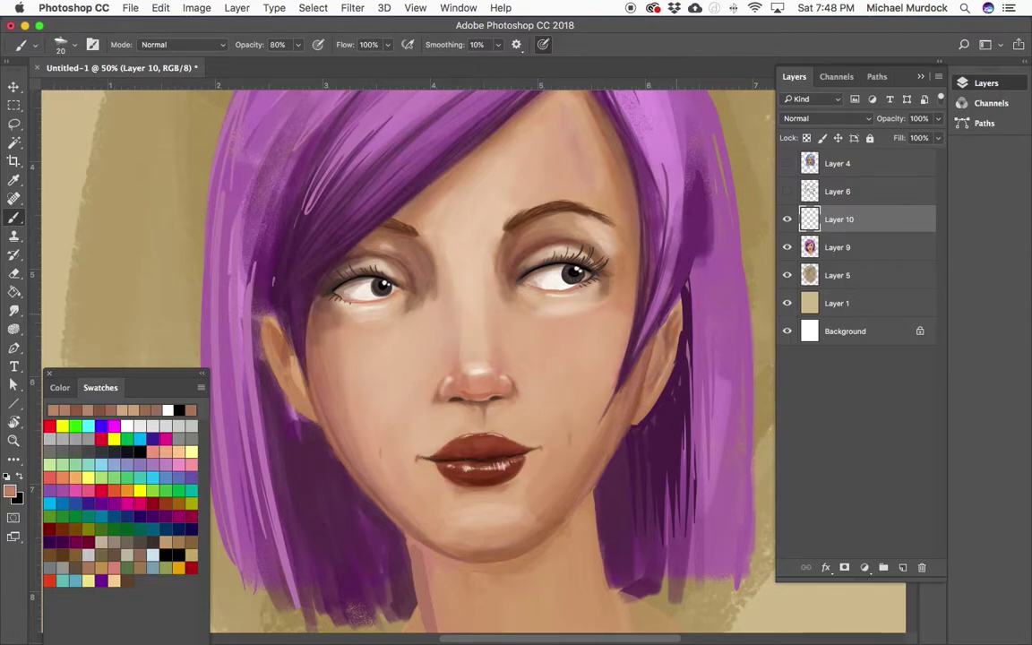
# Resize the brush and sample skin tones from the chin, left temple and cheek edge
pyautogui.press(']')
pyautogui.press(']')
pyautogui.keyDown('alt'); pyautogui.click(506, 544); pyautogui.keyUp('alt')
pyautogui.press('[')
pyautogui.press('[')
pyautogui.press('[')
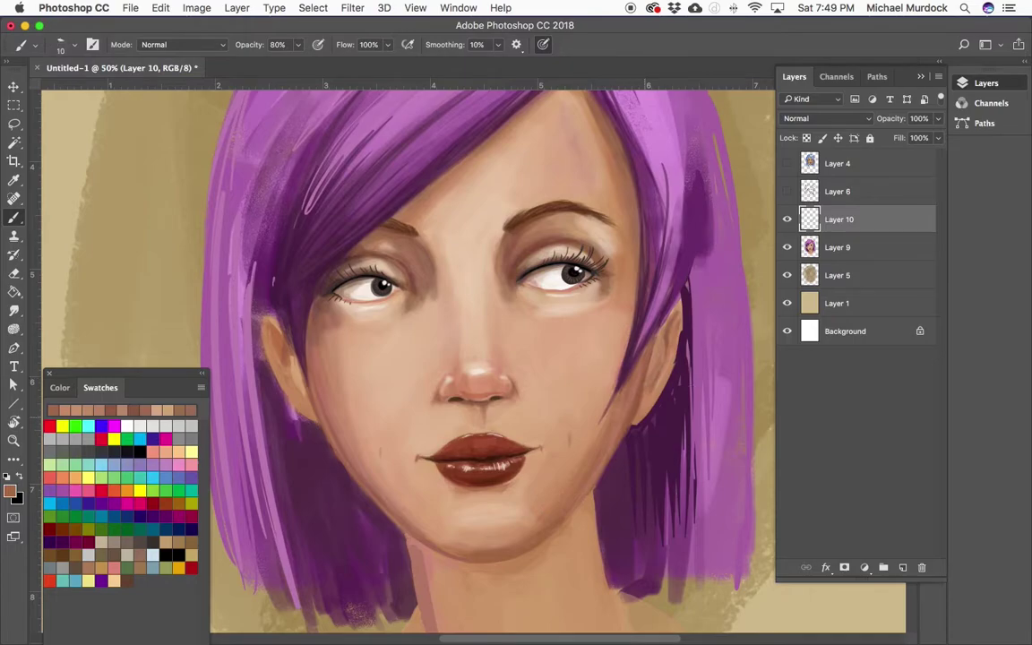
pyautogui.keyDown('alt'); pyautogui.click(302, 248); pyautogui.keyUp('alt')
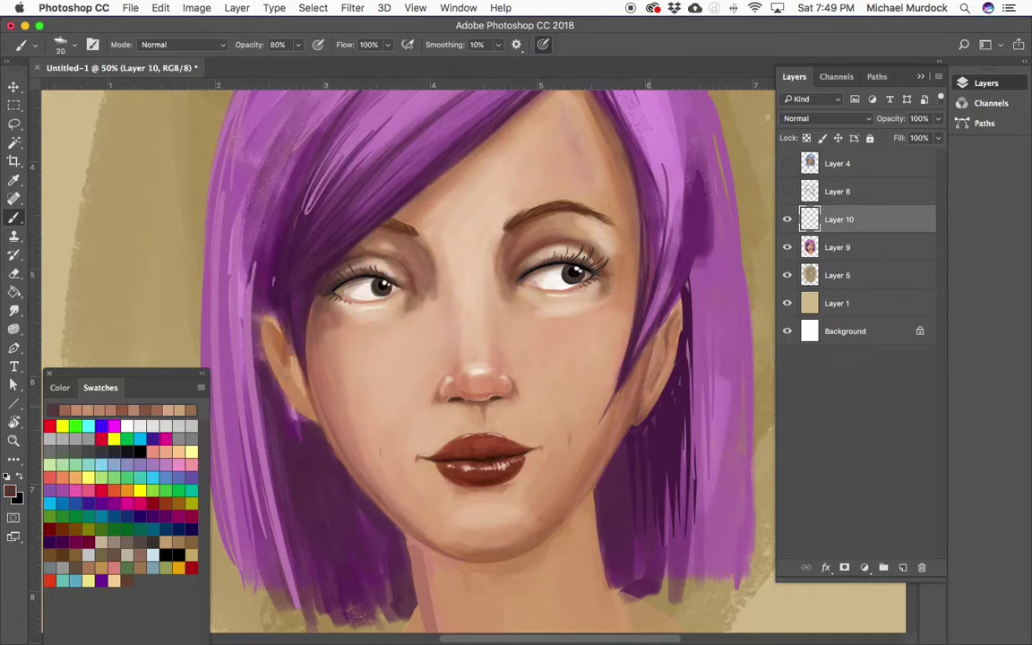
pyautogui.keyDown('alt'); pyautogui.click(647, 421); pyautogui.keyUp('alt')
# Sample white from the existing pearl and dab a matching pearl on the other earlobe
pyautogui.keyDown('alt'); pyautogui.click(677, 254); pyautogui.keyUp('alt')
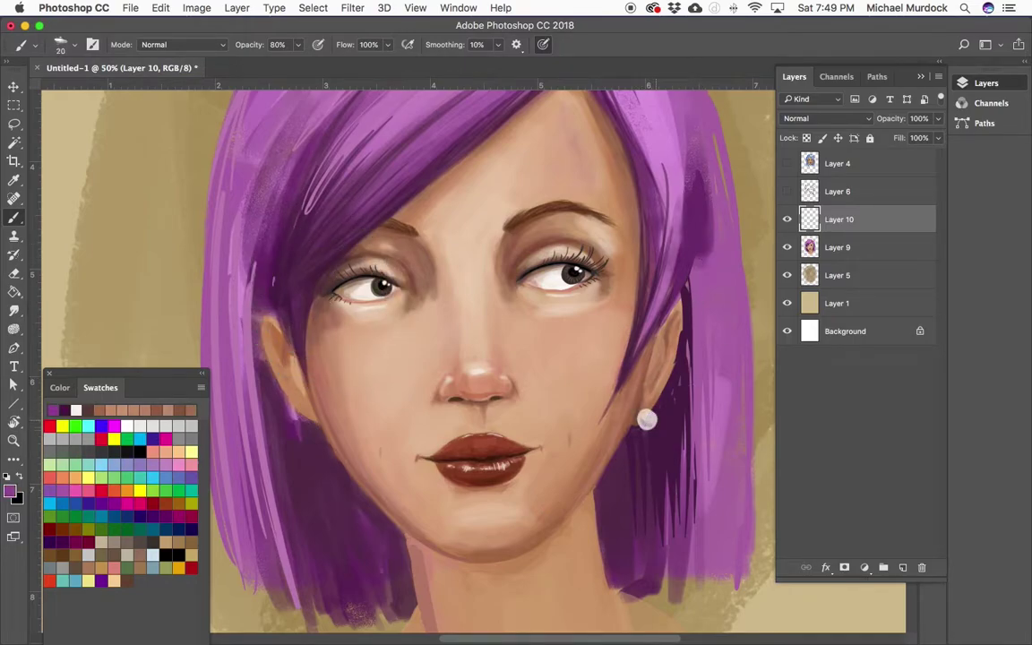
pyautogui.keyDown('alt'); pyautogui.click(646, 420); pyautogui.keyUp('alt')
pyautogui.click(308, 421)
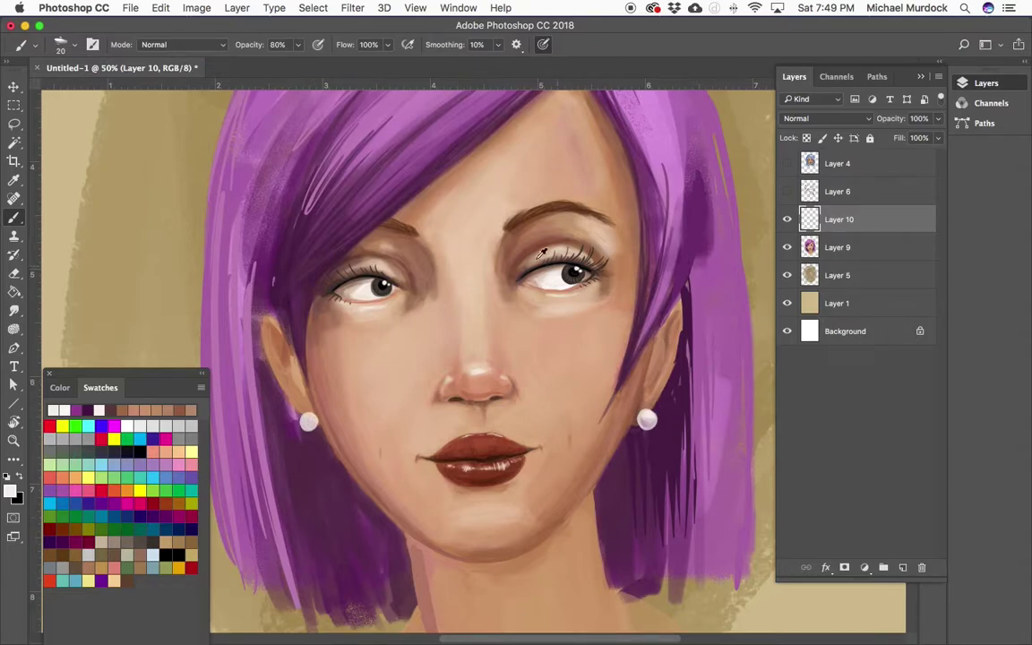
pyautogui.keyDown('alt'); pyautogui.click(479, 452); pyautogui.keyUp('alt')
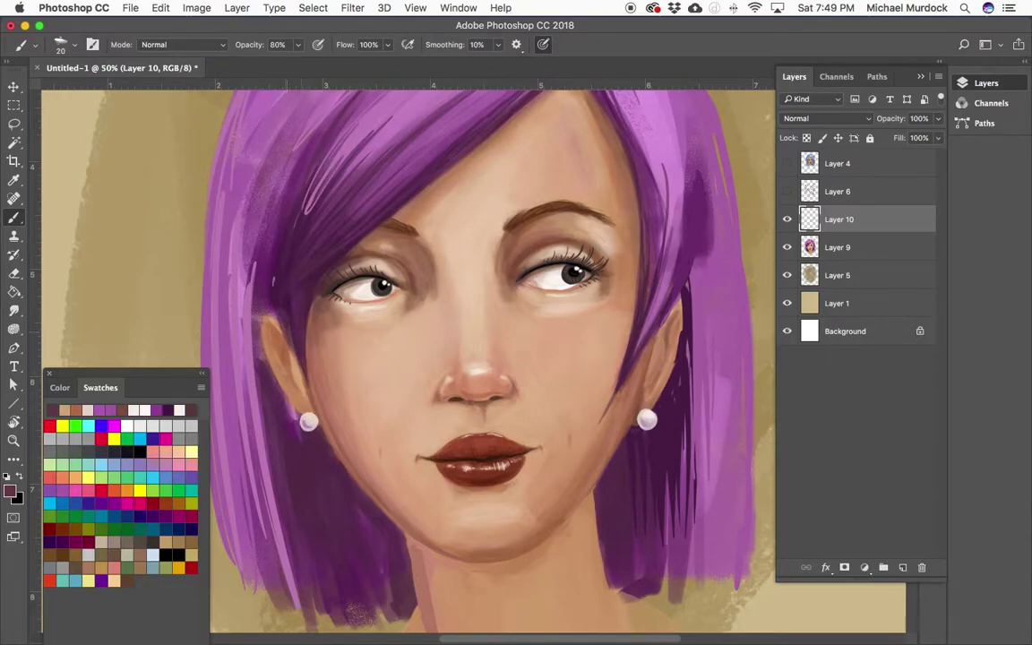
pyautogui.keyDown('alt'); pyautogui.click(266, 324); pyautogui.keyUp('alt')
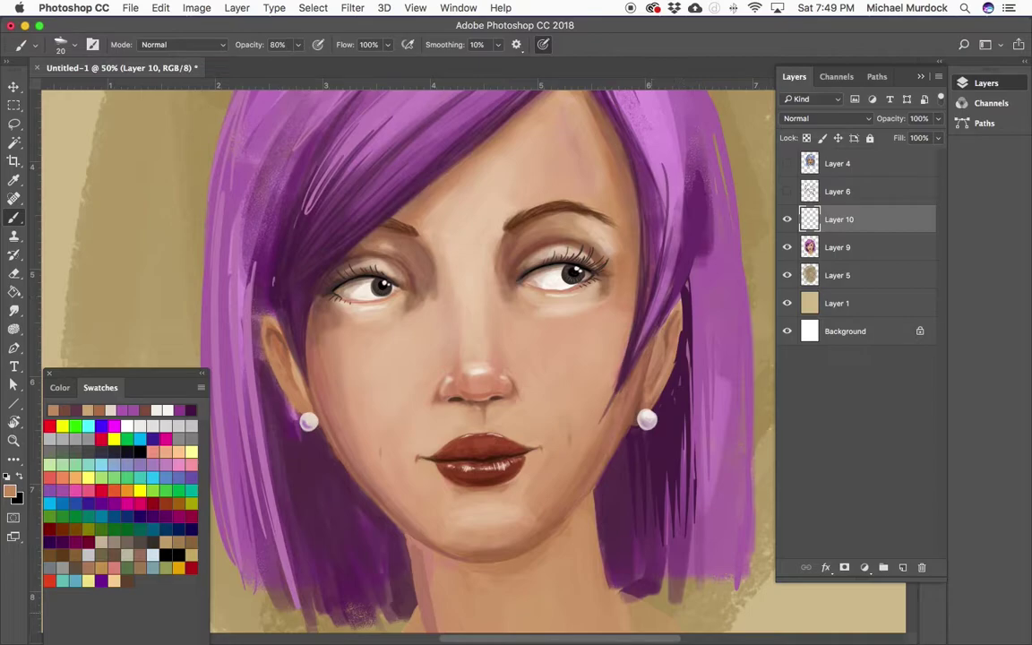
pyautogui.press('super+minus')
# Sample purples from the hair and set the brush to size 30 at 80% opacity
pyautogui.scroll(1, 501, 323)
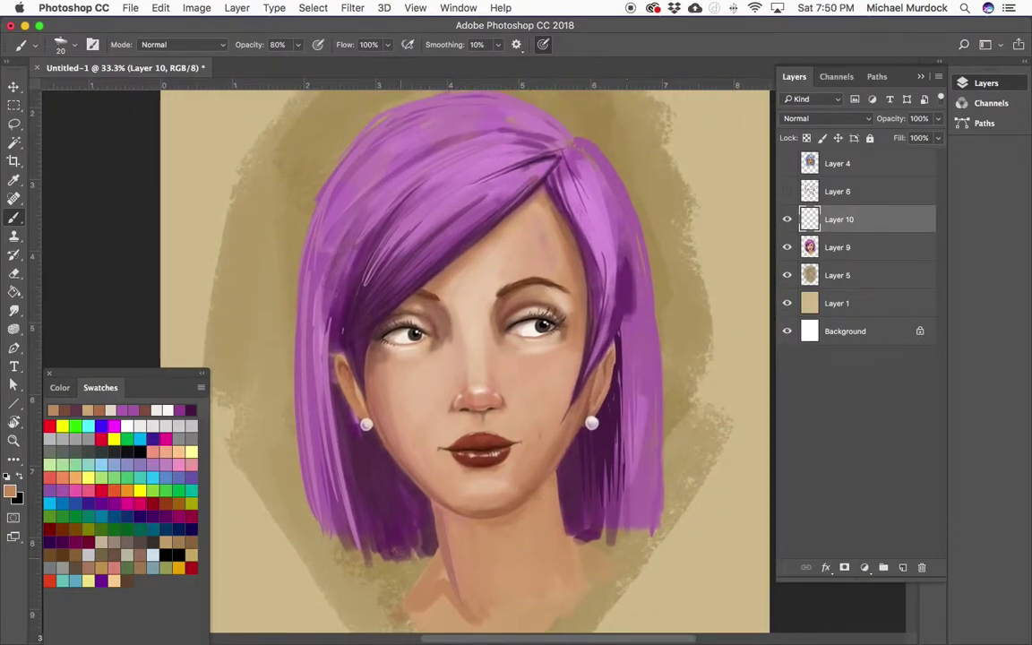
pyautogui.keyDown('alt'); pyautogui.click(364, 373); pyautogui.keyUp('alt')
pyautogui.keyDown('alt'); pyautogui.click(346, 452); pyautogui.keyUp('alt')
pyautogui.press('2')
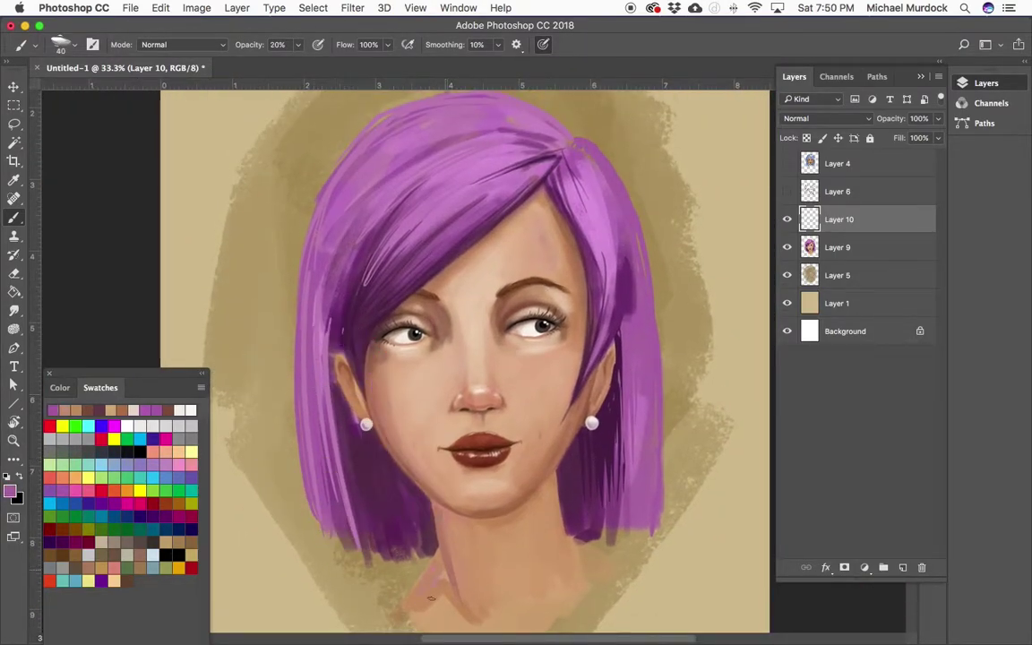
pyautogui.keyDown('alt'); pyautogui.click(355, 441); pyautogui.keyUp('alt')
pyautogui.press('[')
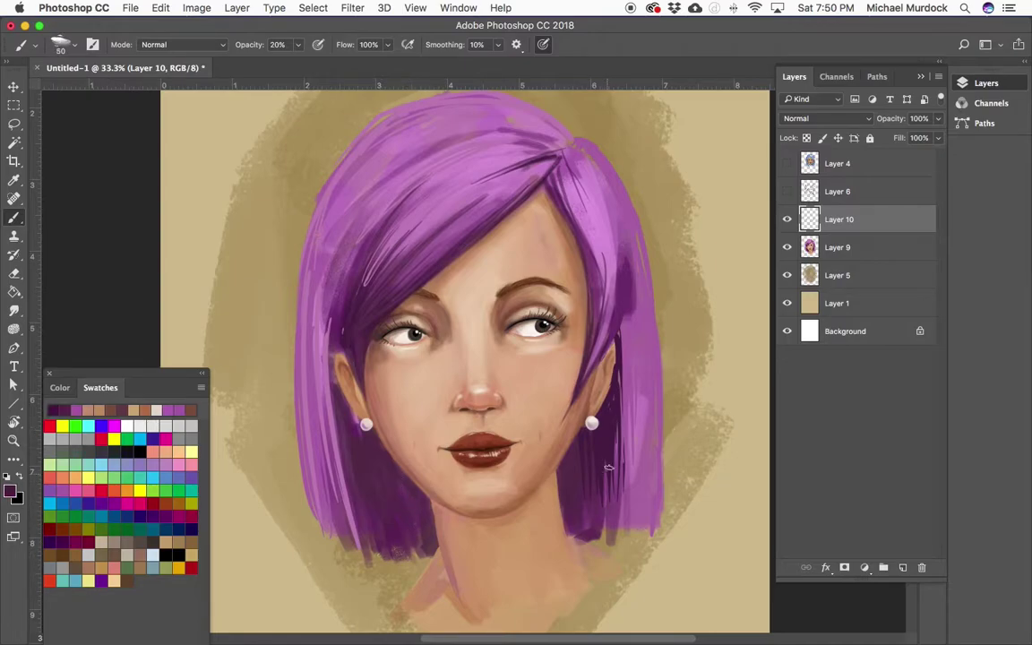
pyautogui.keyDown('alt'); pyautogui.click(628, 295); pyautogui.keyUp('alt')
pyautogui.press('8')
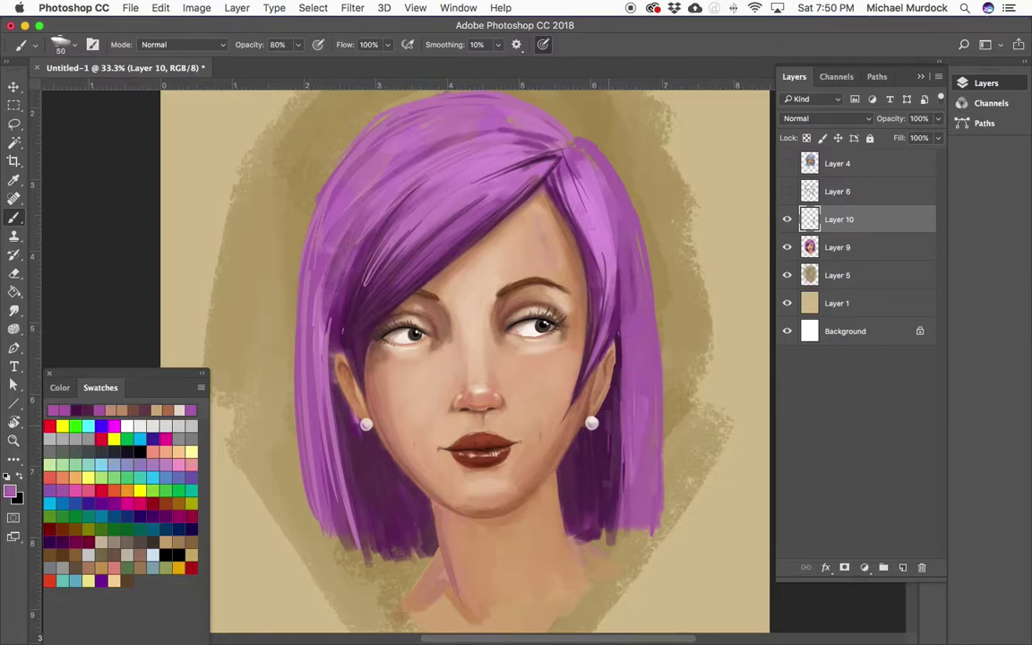
pyautogui.keyDown('alt'); pyautogui.click(557, 296); pyautogui.keyUp('alt')
pyautogui.keyDown('alt'); pyautogui.click(397, 126); pyautogui.keyUp('alt')
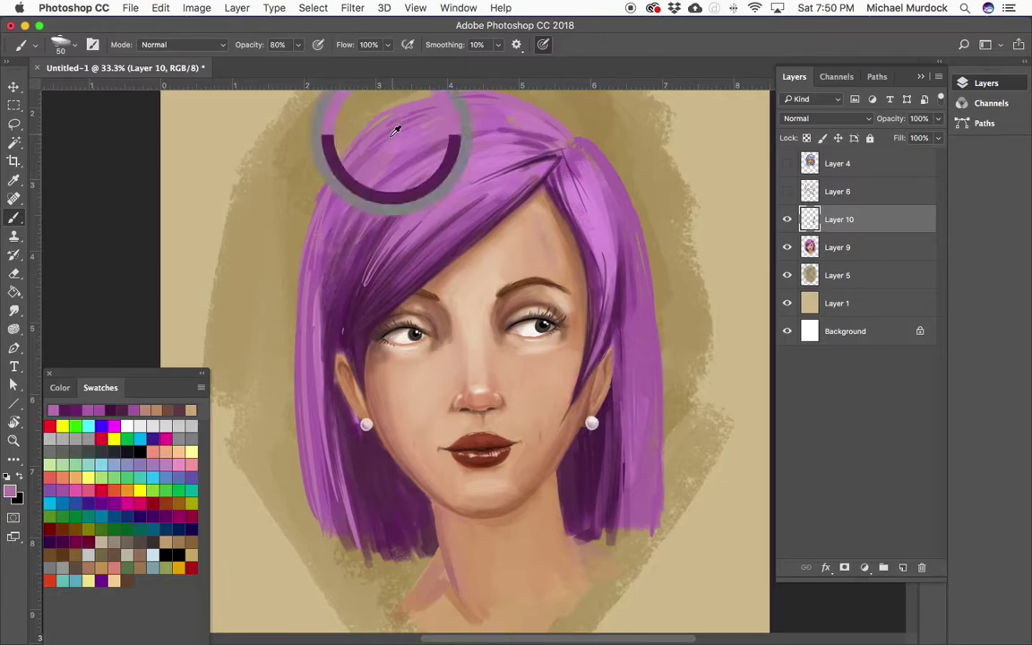
# Paint lighter pink strokes over the right and upper-left hair
pyautogui.moveTo(578, 193); pyautogui.dragTo(593, 421)
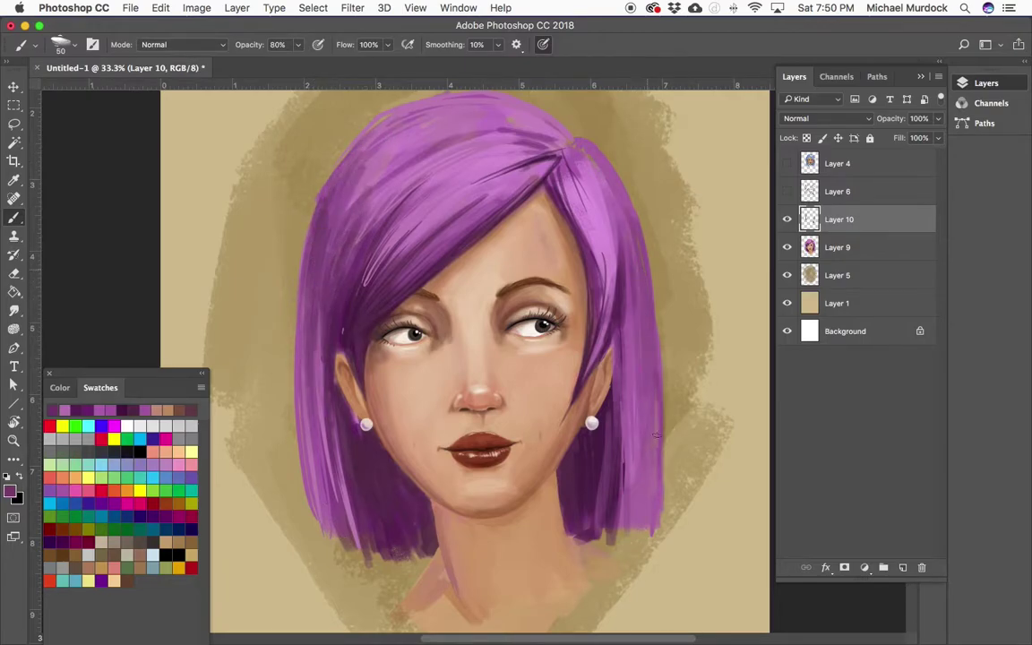
pyautogui.moveTo(569, 143); pyautogui.dragTo(549, 224)
pyautogui.moveTo(466, 127)
pyautogui.mouseDown()
pyautogui.moveTo(358, 147)
pyautogui.moveTo(314, 269)
pyautogui.mouseUp()
pyautogui.moveTo(412, 175); pyautogui.dragTo(332, 273)
# Paint dark purple shadows across the top, parting, crown and right side of the hair
pyautogui.keyDown('alt'); pyautogui.click(551, 166); pyautogui.keyUp('alt')
pyautogui.moveTo(430, 135)
pyautogui.mouseDown()
pyautogui.moveTo(502, 143)
pyautogui.moveTo(524, 192)
pyautogui.mouseUp()
pyautogui.moveTo(546, 117); pyautogui.dragTo(502, 161)
pyautogui.moveTo(488, 99)
pyautogui.mouseDown()
pyautogui.moveTo(520, 130)
pyautogui.moveTo(403, 125)
pyautogui.moveTo(507, 170)
pyautogui.mouseUp()
pyautogui.moveTo(435, 147); pyautogui.dragTo(551, 188)
pyautogui.moveTo(573, 134); pyautogui.dragTo(537, 242)
pyautogui.moveTo(592, 162); pyautogui.dragTo(560, 327)
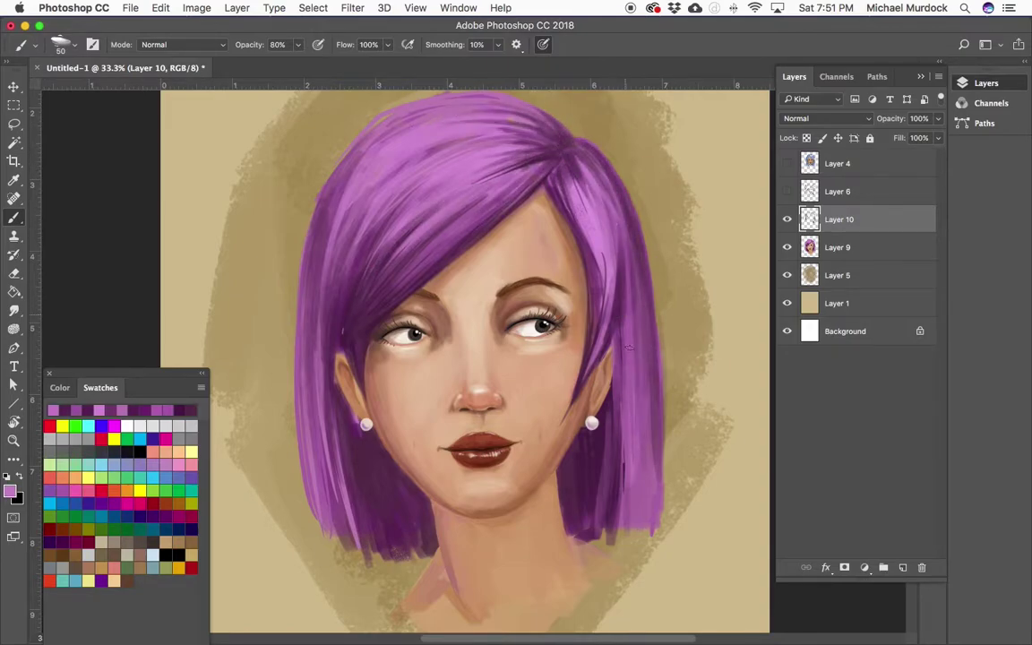
pyautogui.moveTo(562, 265); pyautogui.dragTo(565, 457)
# Darken and repaint the left side and lower-left ends of the hair
pyautogui.moveTo(305, 368); pyautogui.dragTo(298, 441)
pyautogui.moveTo(326, 186); pyautogui.dragTo(296, 269)
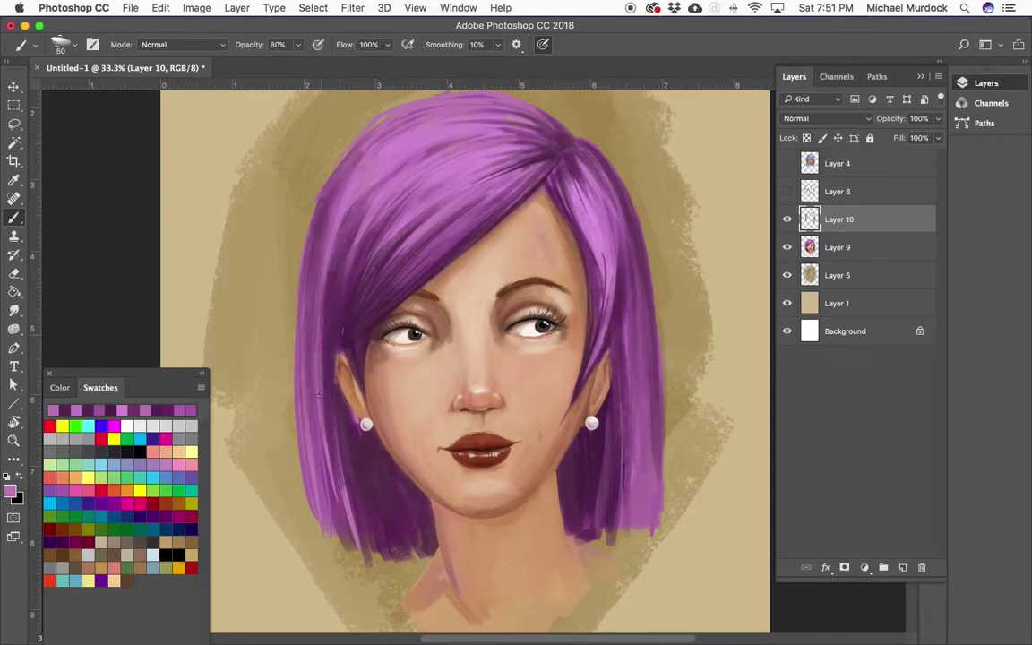
pyautogui.moveTo(313, 180); pyautogui.dragTo(300, 475)
pyautogui.moveTo(305, 394); pyautogui.dragTo(385, 515)
pyautogui.moveTo(282, 421); pyautogui.dragTo(327, 512)
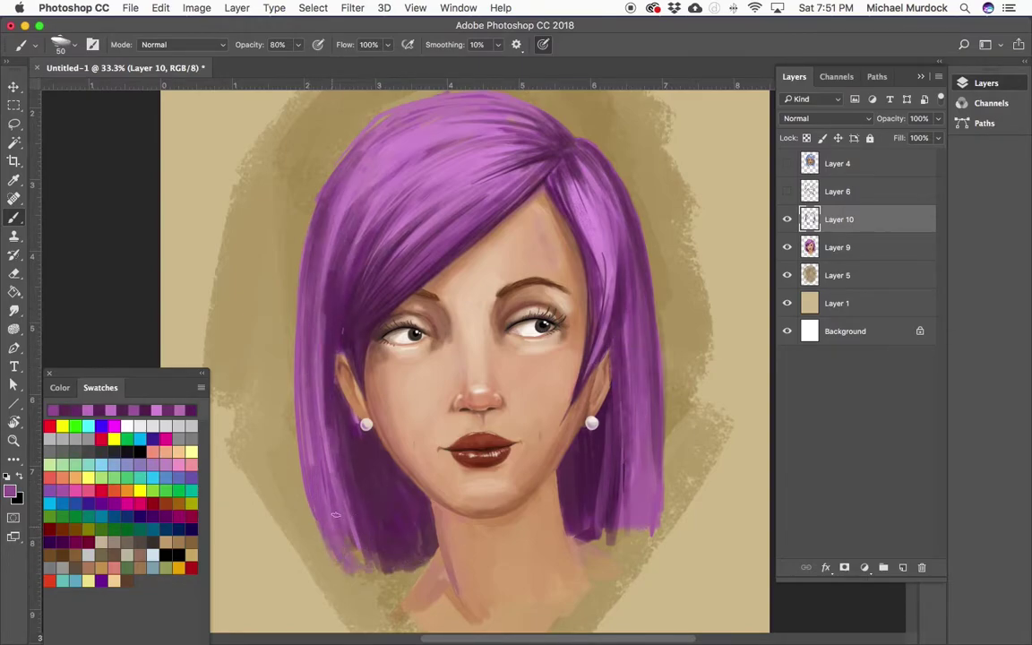
pyautogui.moveTo(282, 394); pyautogui.dragTo(318, 492)
pyautogui.moveTo(296, 327); pyautogui.dragTo(332, 502)
# Smooth the right hair strands beside the earring
pyautogui.moveTo(591, 367); pyautogui.dragTo(594, 418)
pyautogui.moveTo(595, 337); pyautogui.dragTo(597, 434)
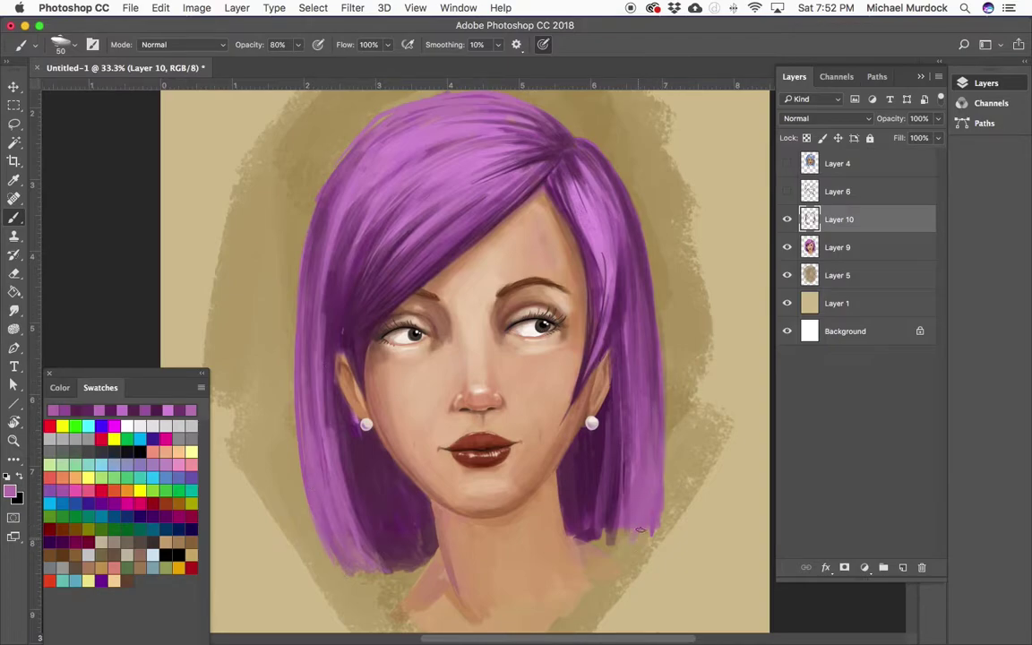
pyautogui.moveTo(592, 376); pyautogui.dragTo(628, 520)
pyautogui.moveTo(596, 340); pyautogui.dragTo(608, 389)
# Add lighter purple strokes and rework the strands down the left and lower-left hair
pyautogui.moveTo(309, 260); pyautogui.dragTo(304, 448)
pyautogui.moveTo(338, 215); pyautogui.dragTo(310, 385)
pyautogui.moveTo(309, 296); pyautogui.dragTo(298, 457)
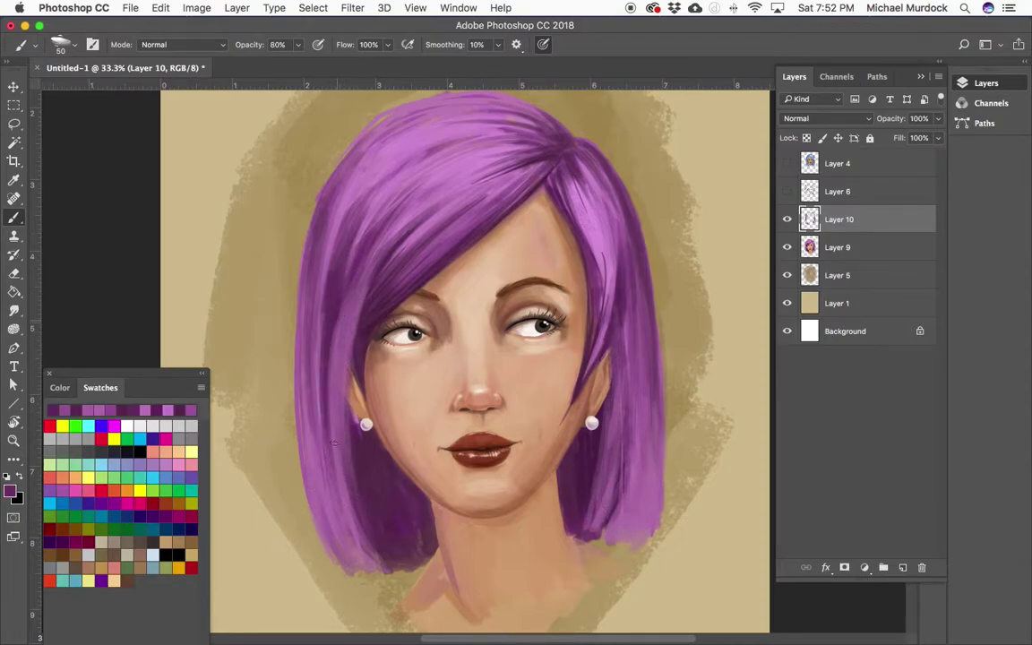
pyautogui.moveTo(345, 166); pyautogui.dragTo(304, 394)
pyautogui.moveTo(574, 233); pyautogui.dragTo(556, 484)
pyautogui.moveTo(349, 363); pyautogui.dragTo(309, 511)
pyautogui.moveTo(343, 418); pyautogui.dragTo(318, 511)
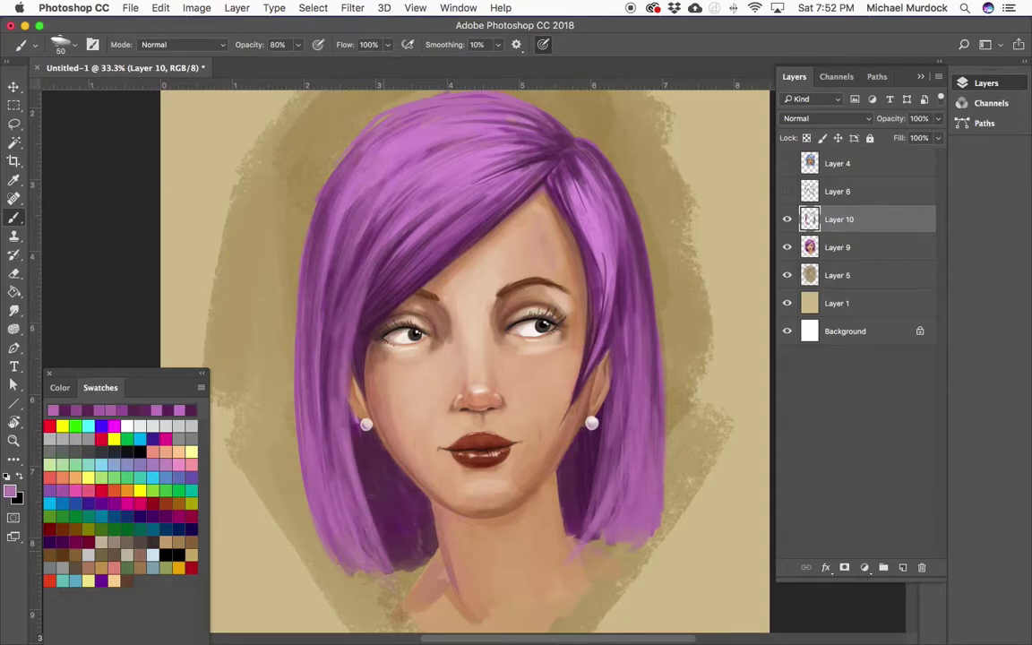
# Add Layer 11 above Layer 10 in Color blend mode, with a light pink-purple colour
pyautogui.click(902, 567)
pyautogui.click(148, 491)
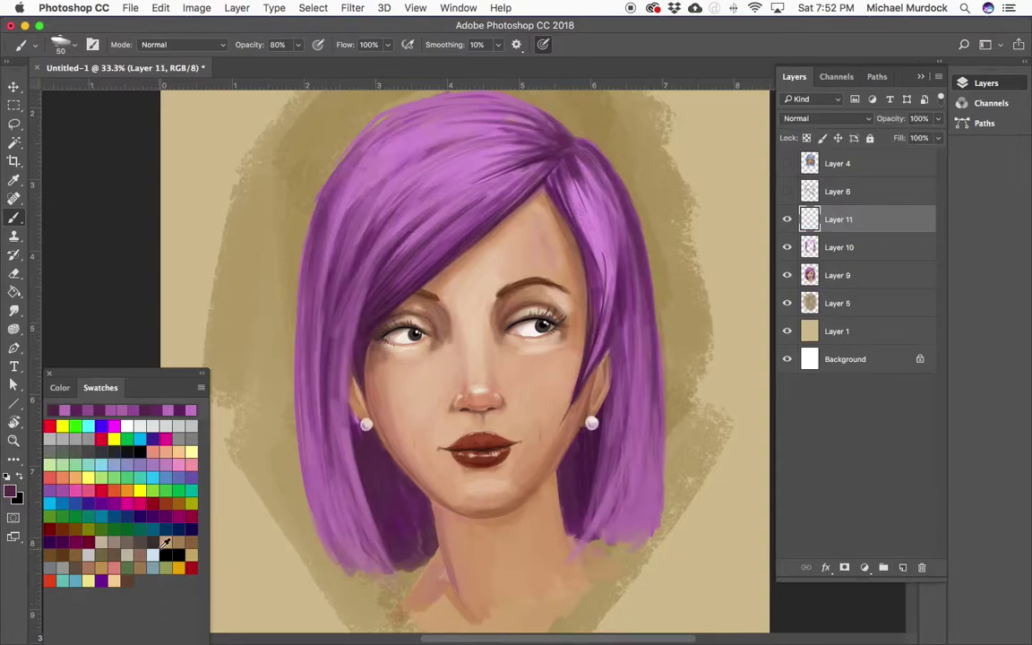
pyautogui.click(824, 119)
pyautogui.click(820, 404)
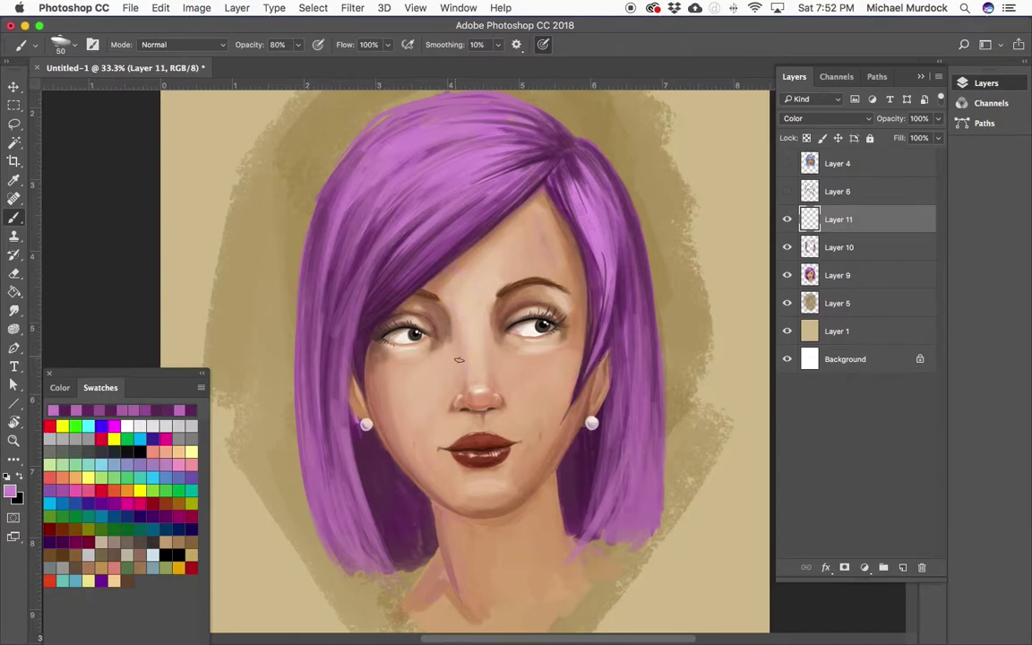